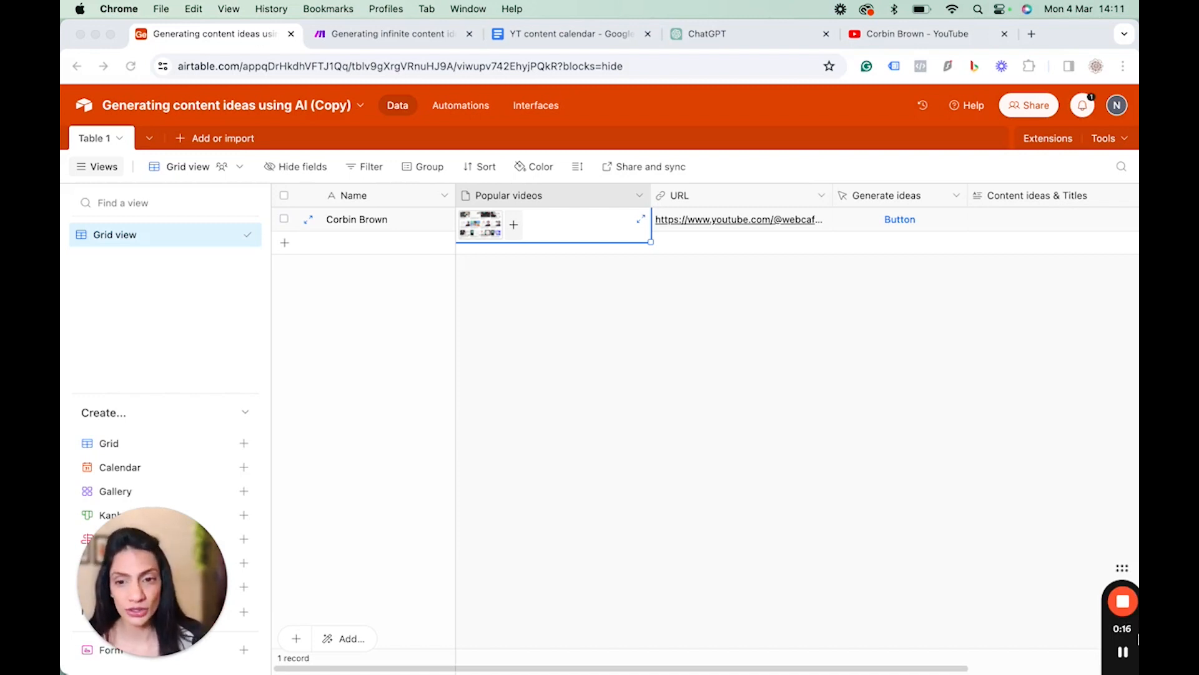
Examine the channel's popular videos on YouTube and the columns of the Airtable content ideas table.
{"action": "left_click", "coordinate": [902, 34]}
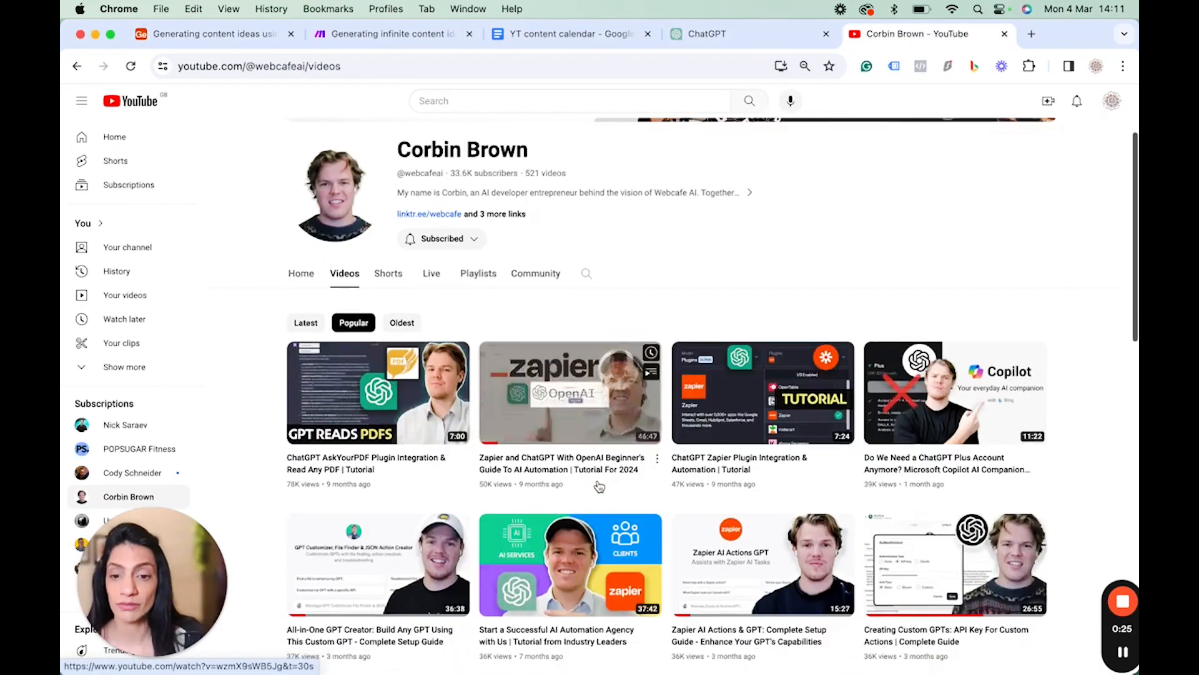
{"action": "scroll", "coordinate": [598, 438], "scroll_direction": "down", "scroll_amount": 2}
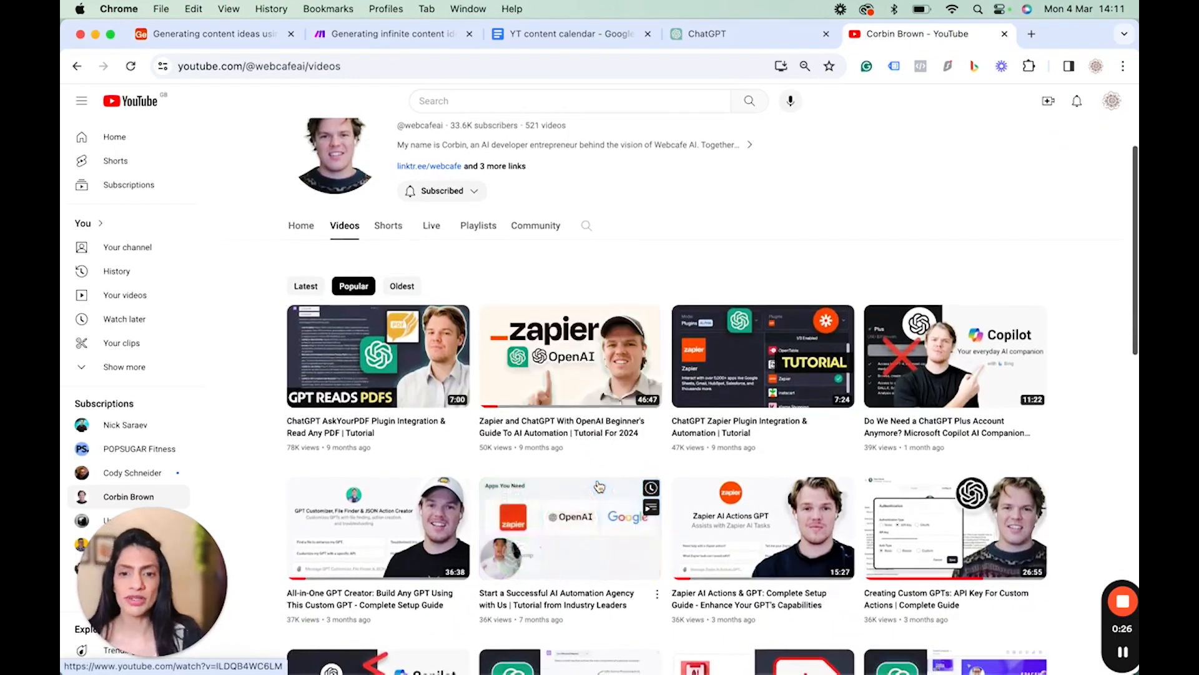
{"action": "scroll", "coordinate": [599, 487], "scroll_direction": "up", "scroll_amount": 3}
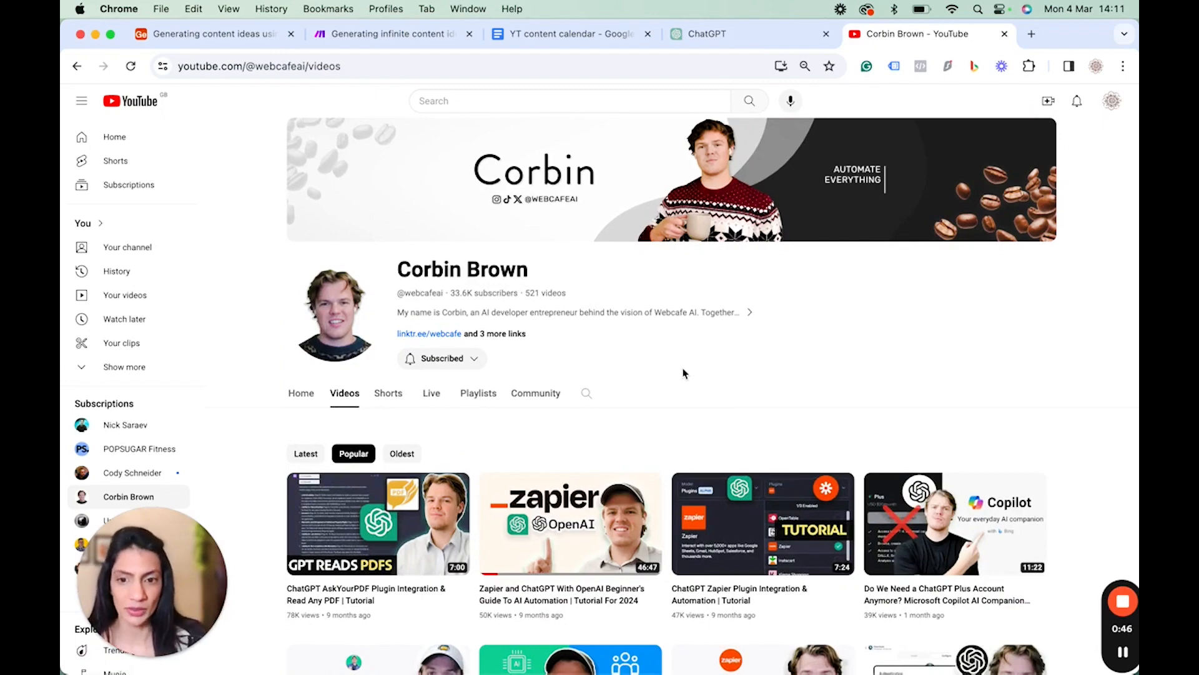
{"action": "scroll", "coordinate": [683, 373], "scroll_direction": "down", "scroll_amount": 5}
{"action": "scroll", "coordinate": [683, 373], "scroll_direction": "down", "scroll_amount": 1}
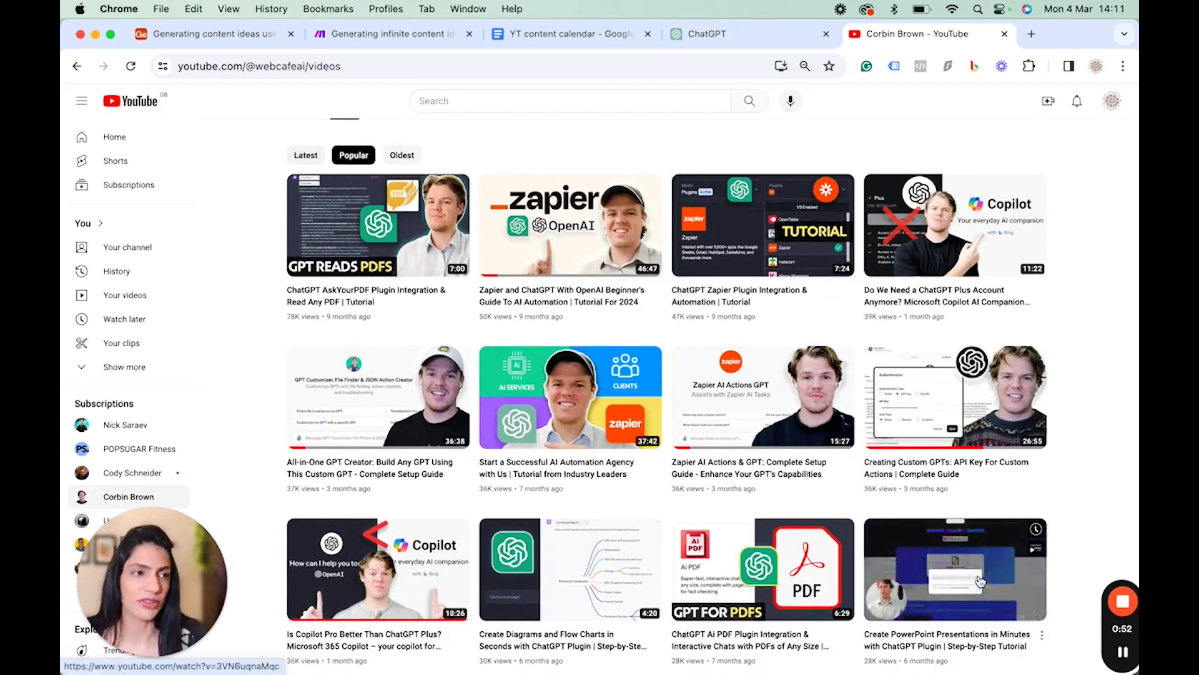
{"action": "left_click", "coordinate": [256, 42]}
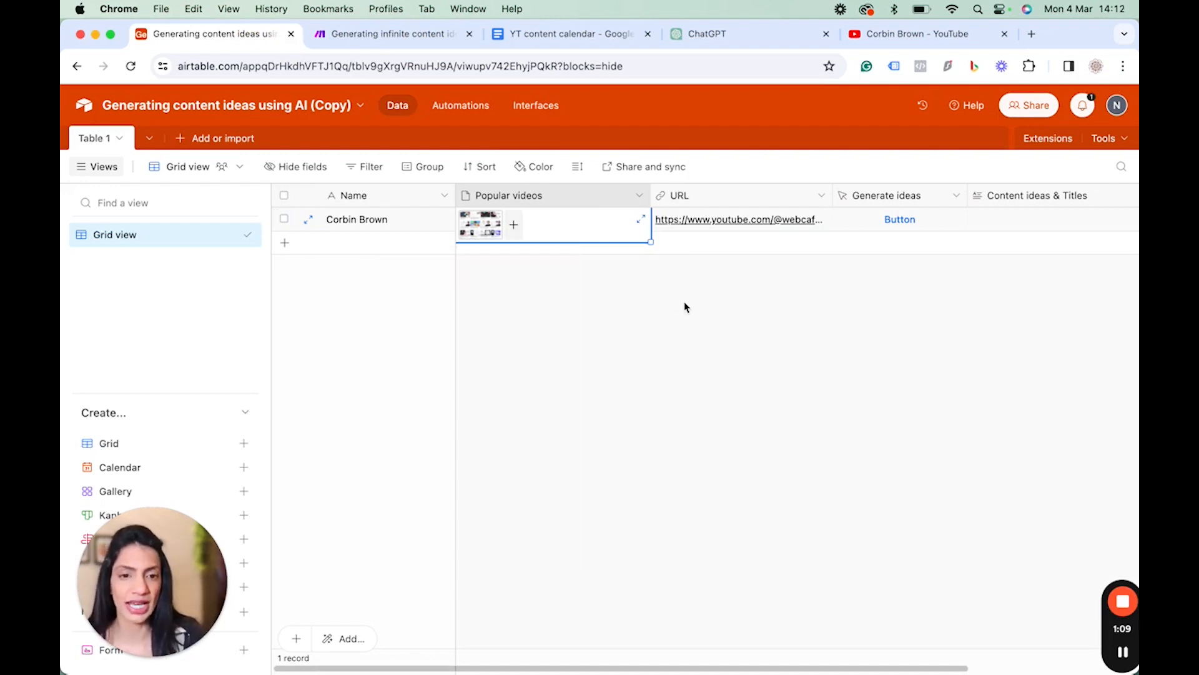
{"action": "scroll", "coordinate": [686, 306], "scroll_direction": "right", "scroll_amount": 3}
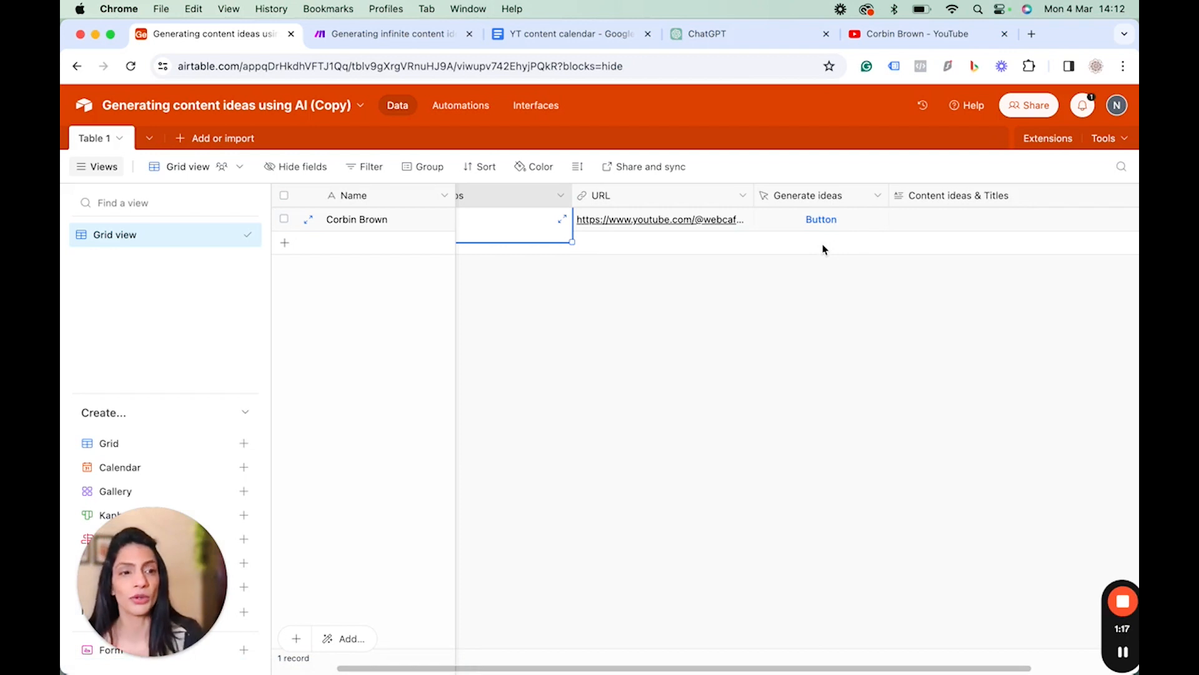
{"action": "scroll", "coordinate": [822, 246], "scroll_direction": "right", "scroll_amount": 2}
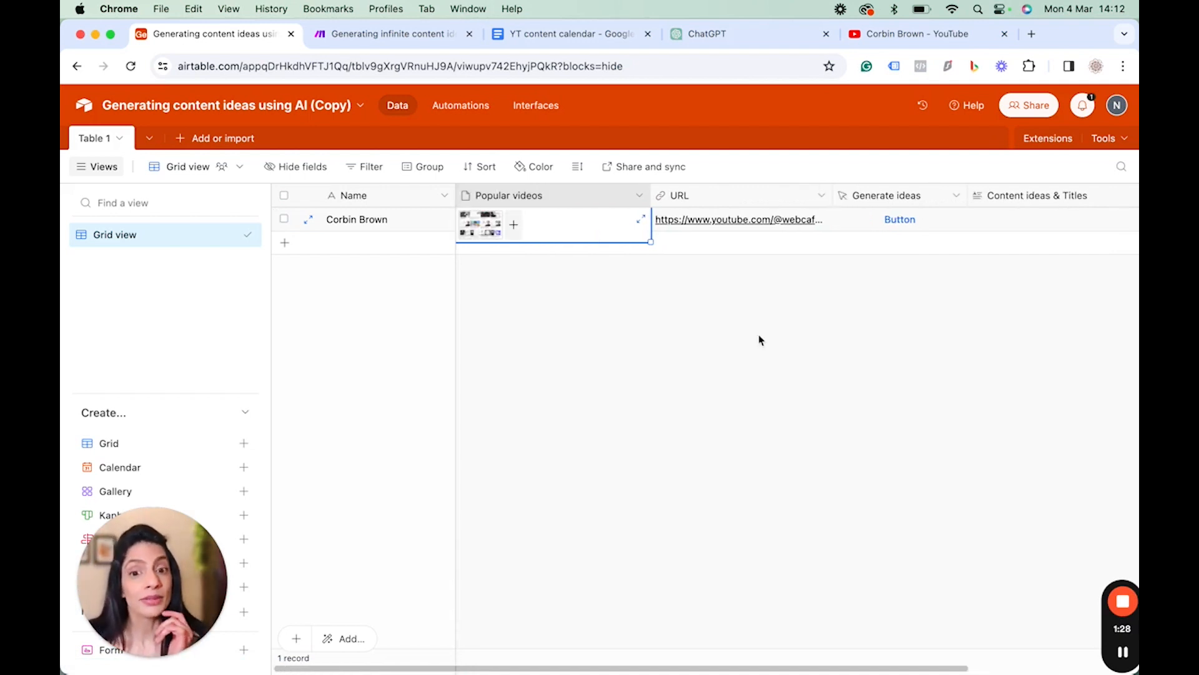
Switch to the Make scenario, tidy the module layout, and open the Generate content ideas OpenAI module.
{"action": "left_click", "coordinate": [375, 34]}
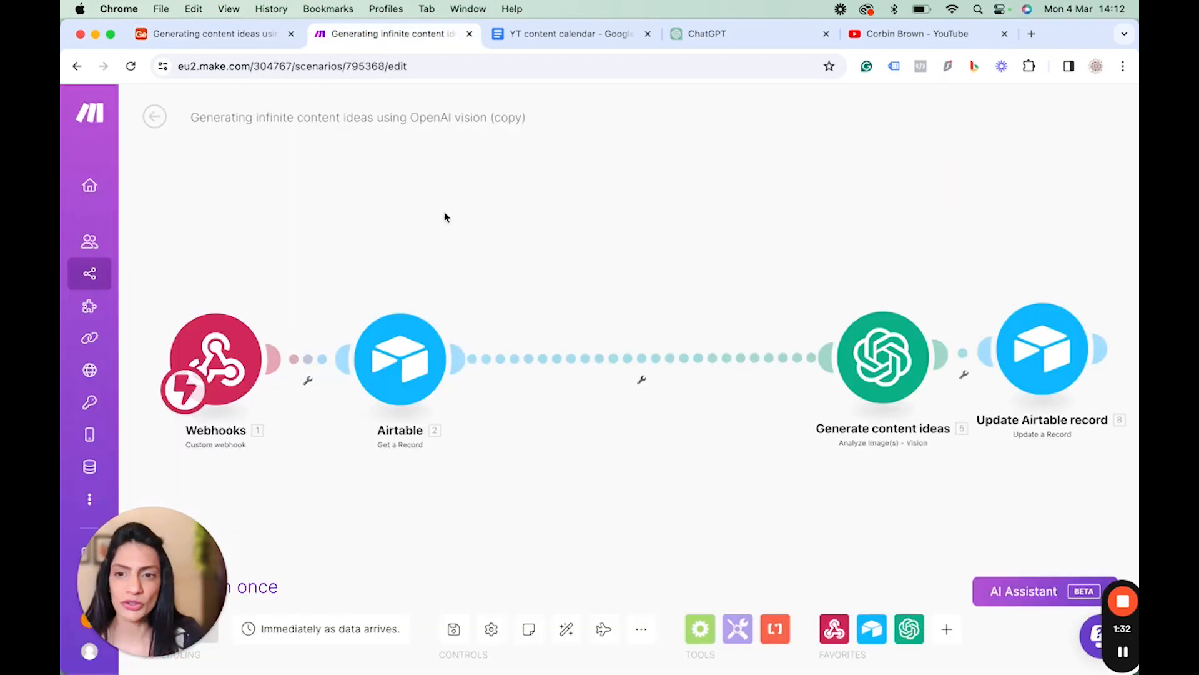
{"action": "left_click", "coordinate": [569, 633]}
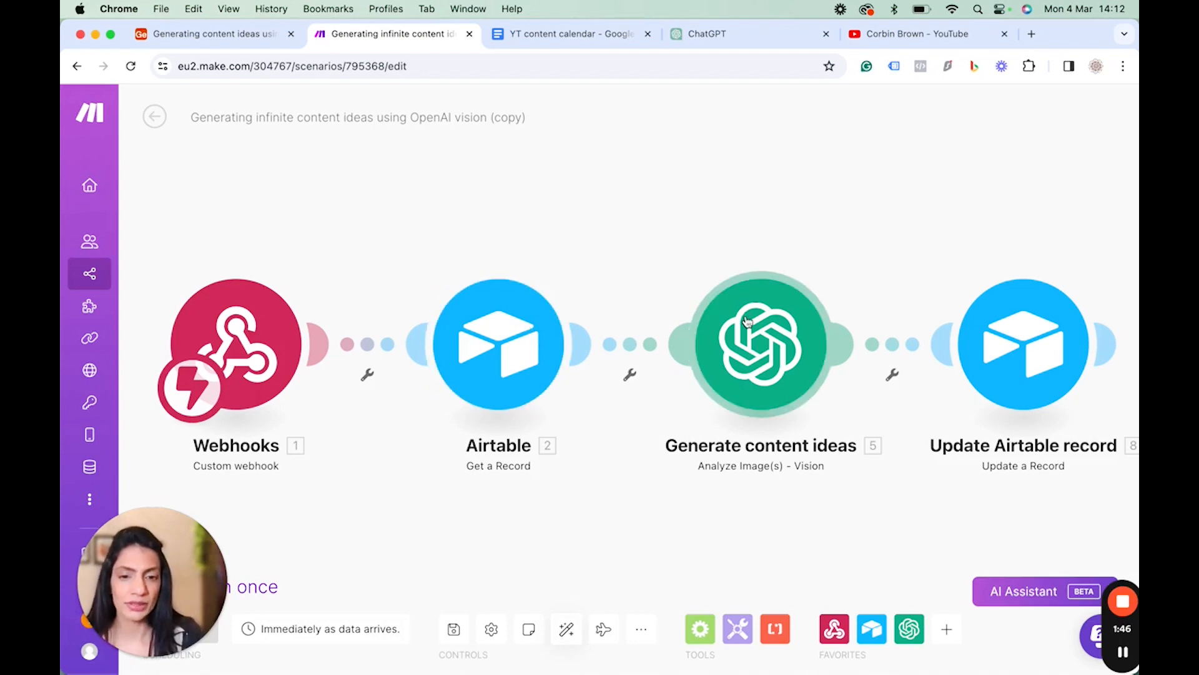
{"action": "left_click", "coordinate": [766, 336]}
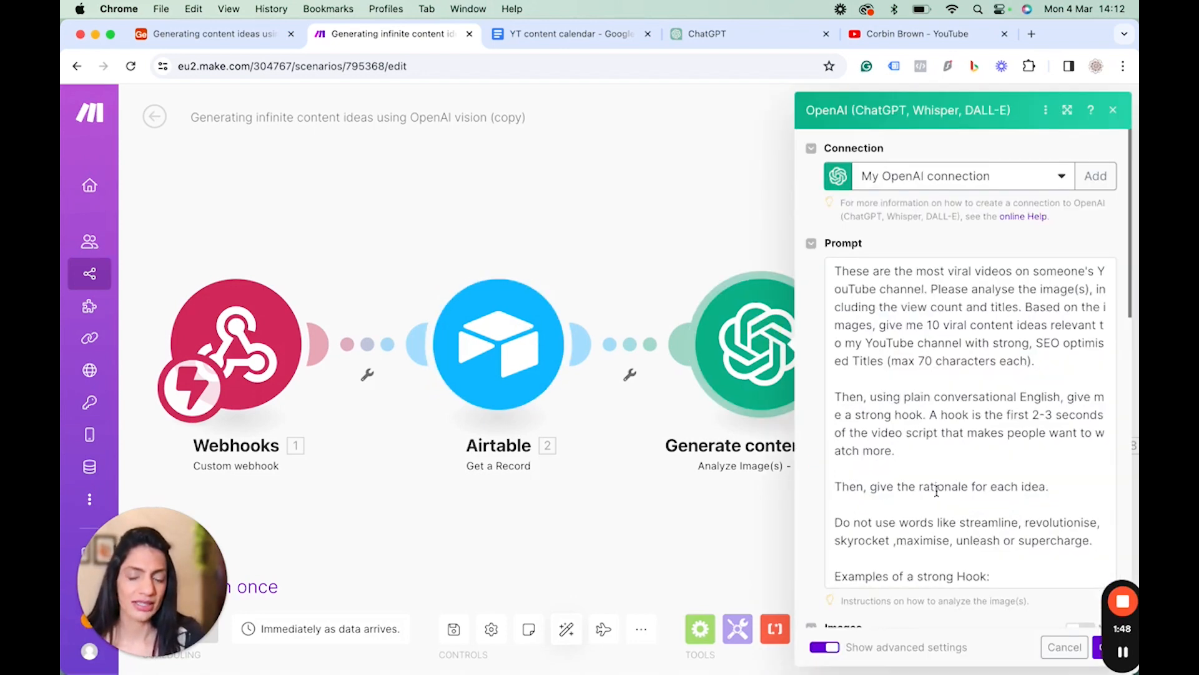
Read through the module's prompt text describing how to analyse the video images and format the ideas.
{"action": "scroll", "coordinate": [937, 490], "scroll_direction": "down", "scroll_amount": 10}
{"action": "scroll", "coordinate": [937, 490], "scroll_direction": "up", "scroll_amount": 5}
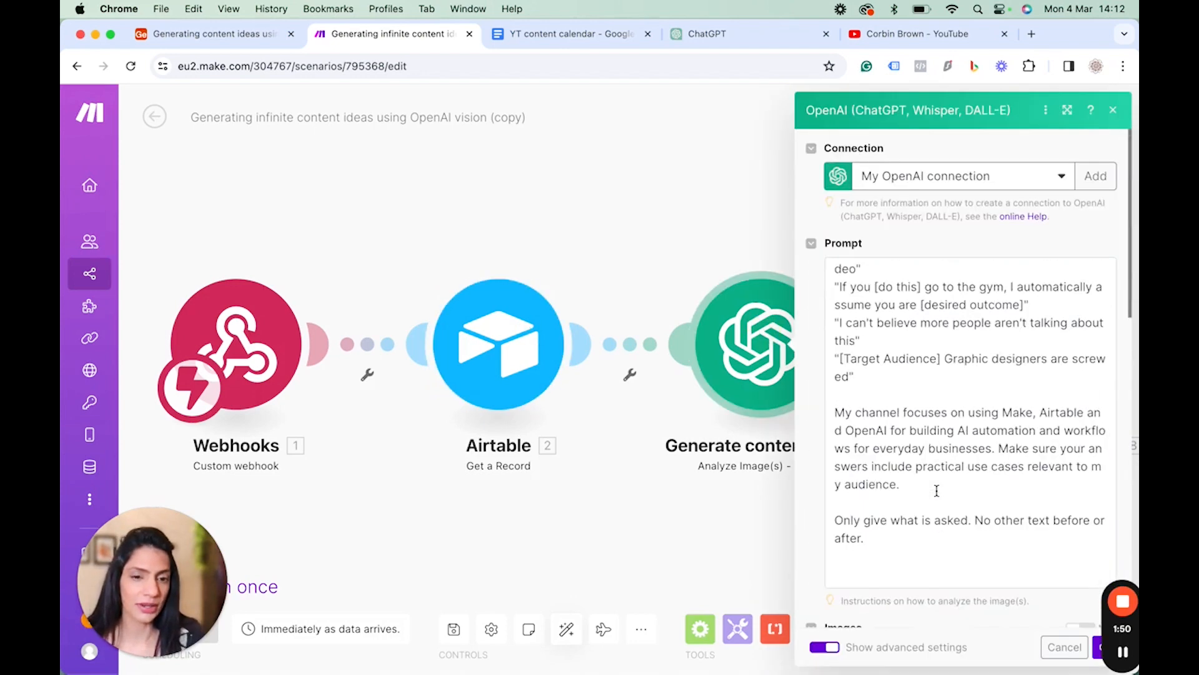
{"action": "scroll", "coordinate": [936, 490], "scroll_direction": "up", "scroll_amount": 10}
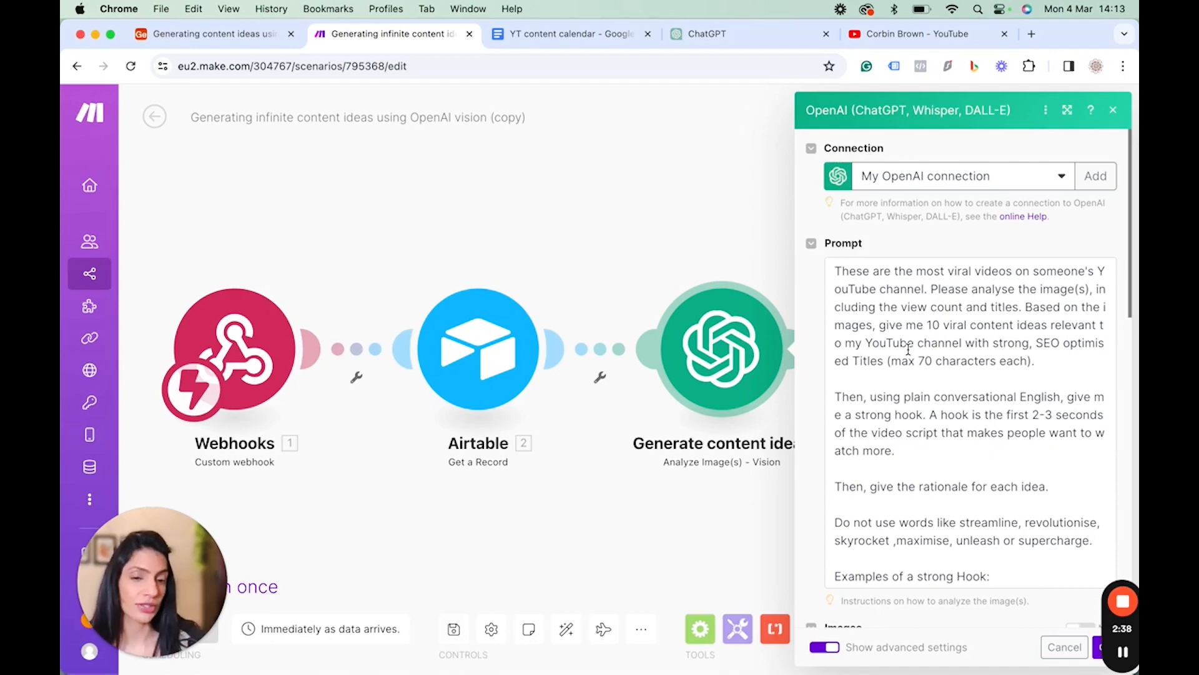
{"action": "scroll", "coordinate": [909, 350], "scroll_direction": "down", "scroll_amount": 3}
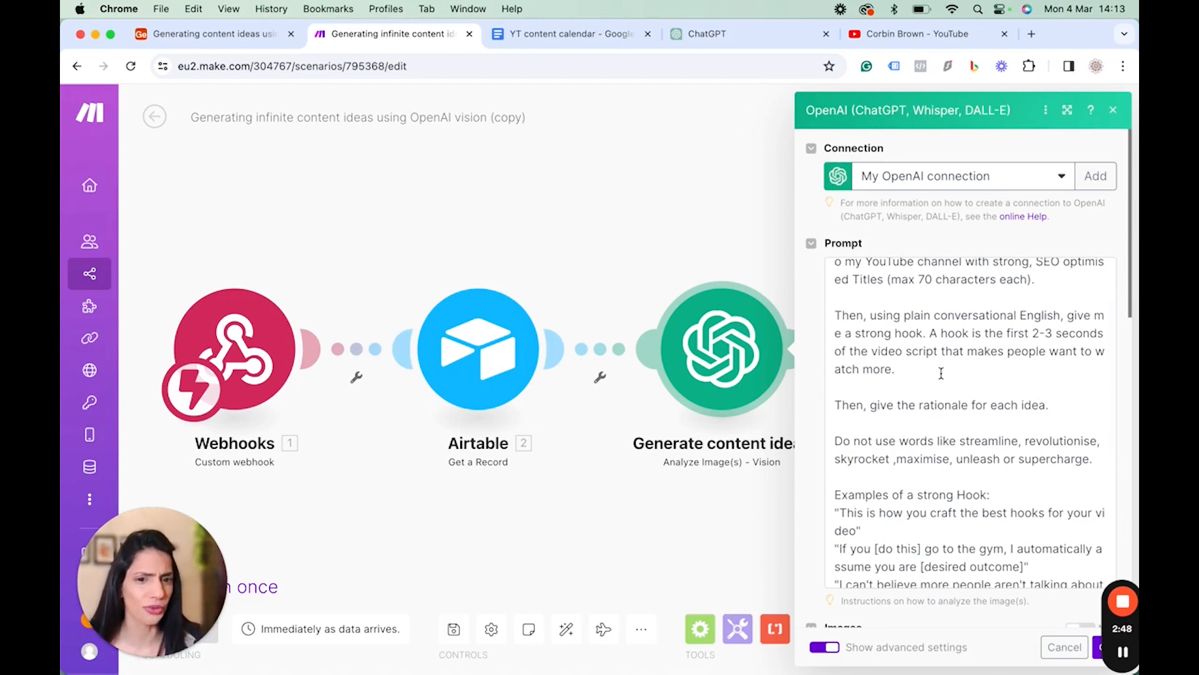
{"action": "scroll", "coordinate": [941, 373], "scroll_direction": "down", "scroll_amount": 1}
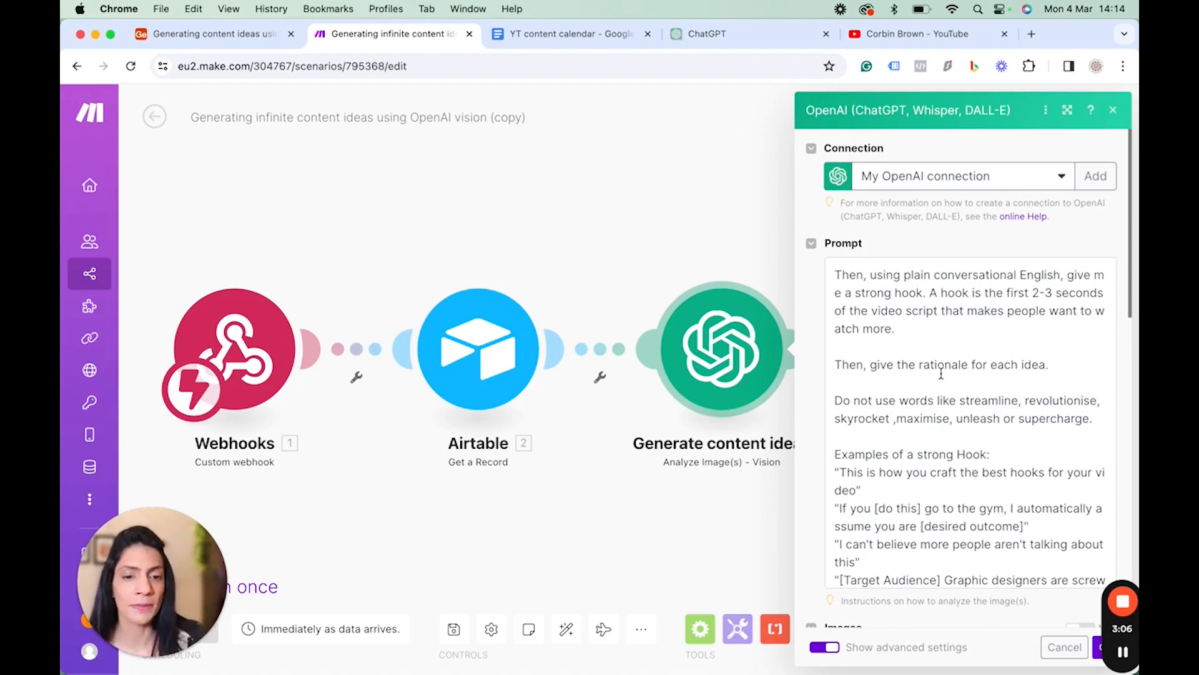
{"action": "scroll", "coordinate": [941, 374], "scroll_direction": "up", "scroll_amount": 3}
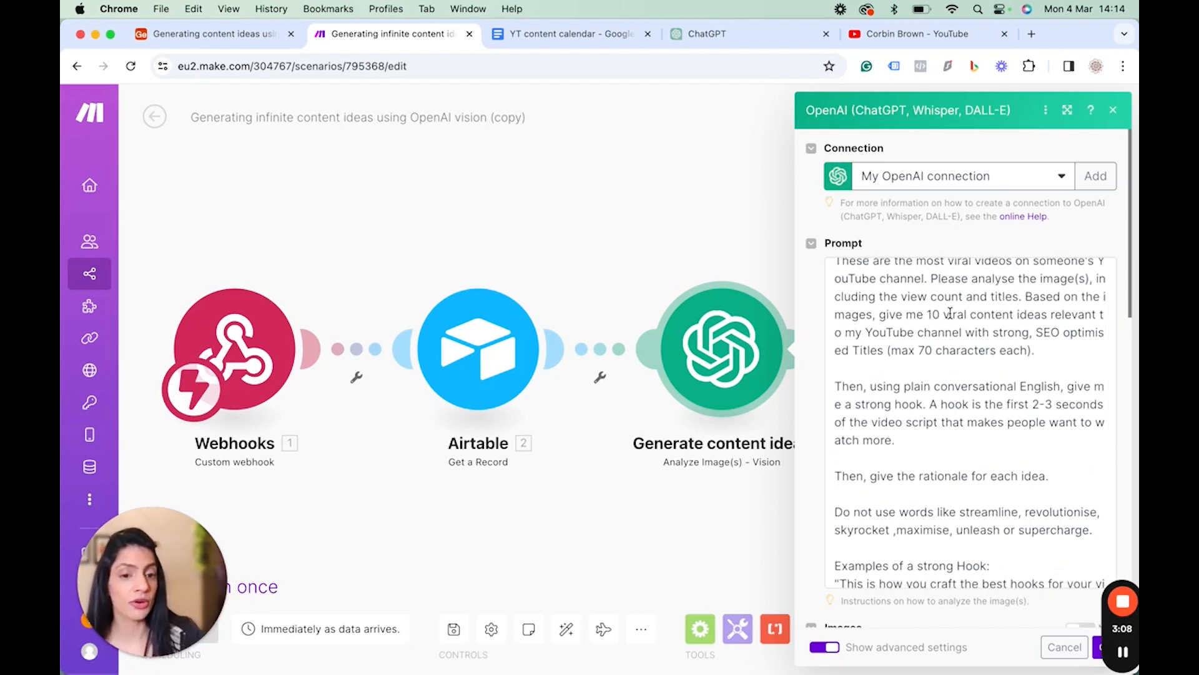
{"action": "scroll", "coordinate": [949, 314], "scroll_direction": "down", "scroll_amount": 2}
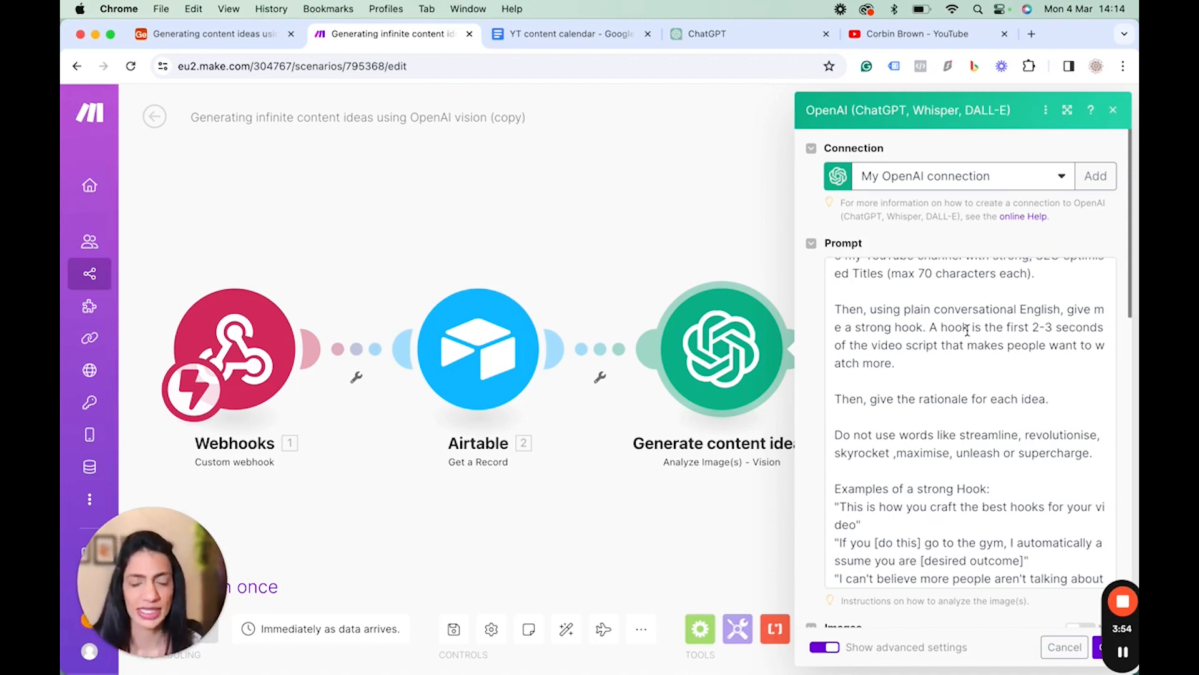
{"action": "scroll", "coordinate": [968, 330], "scroll_direction": "down", "scroll_amount": 3}
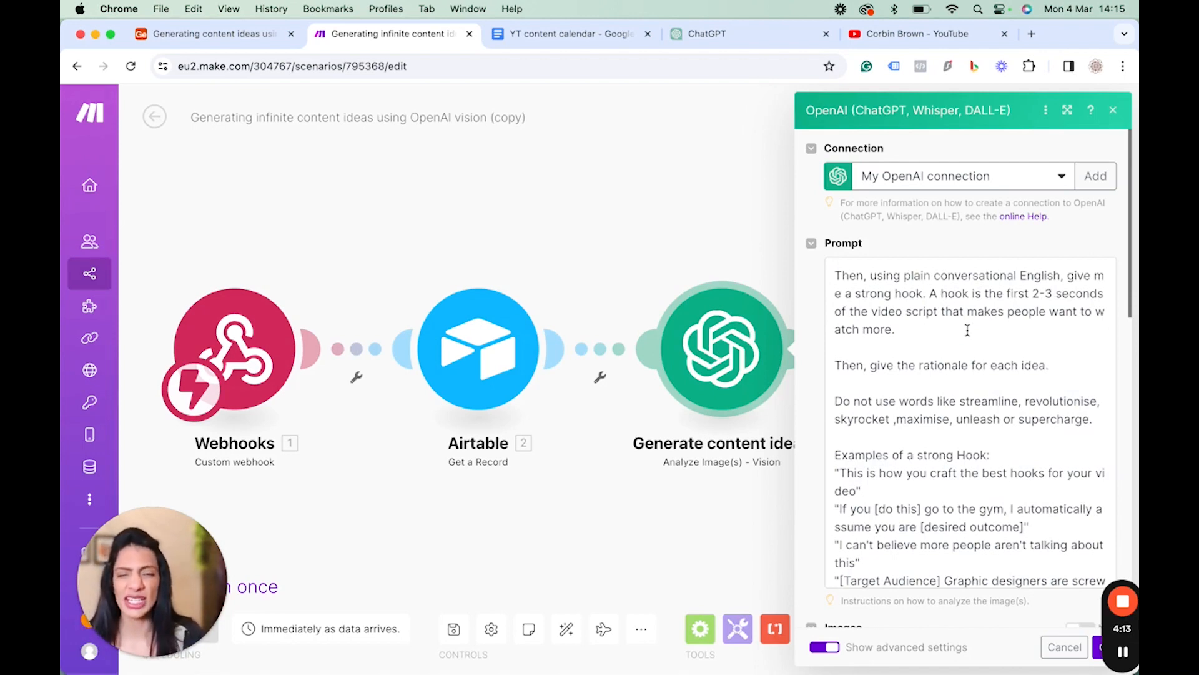
{"action": "scroll", "coordinate": [967, 330], "scroll_direction": "down", "scroll_amount": 2}
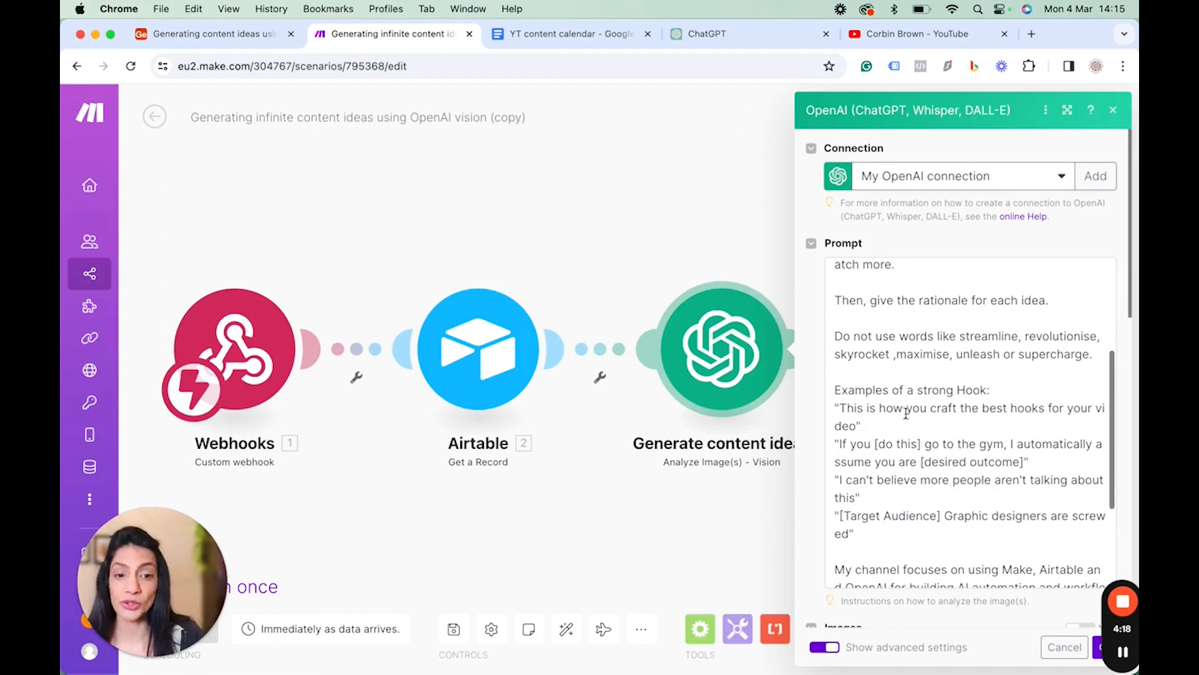
{"action": "scroll", "coordinate": [906, 413], "scroll_direction": "down", "scroll_amount": 1}
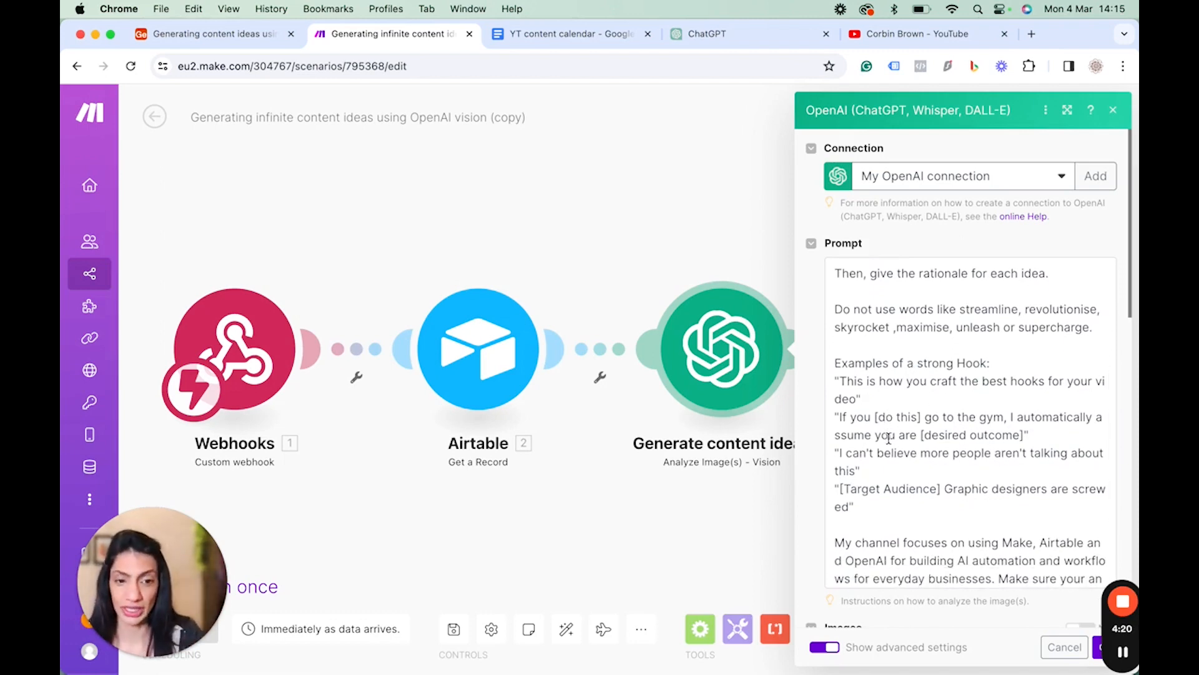
{"action": "scroll", "coordinate": [889, 437], "scroll_direction": "up", "scroll_amount": 3}
{"action": "scroll", "coordinate": [914, 333], "scroll_direction": "down", "scroll_amount": 3}
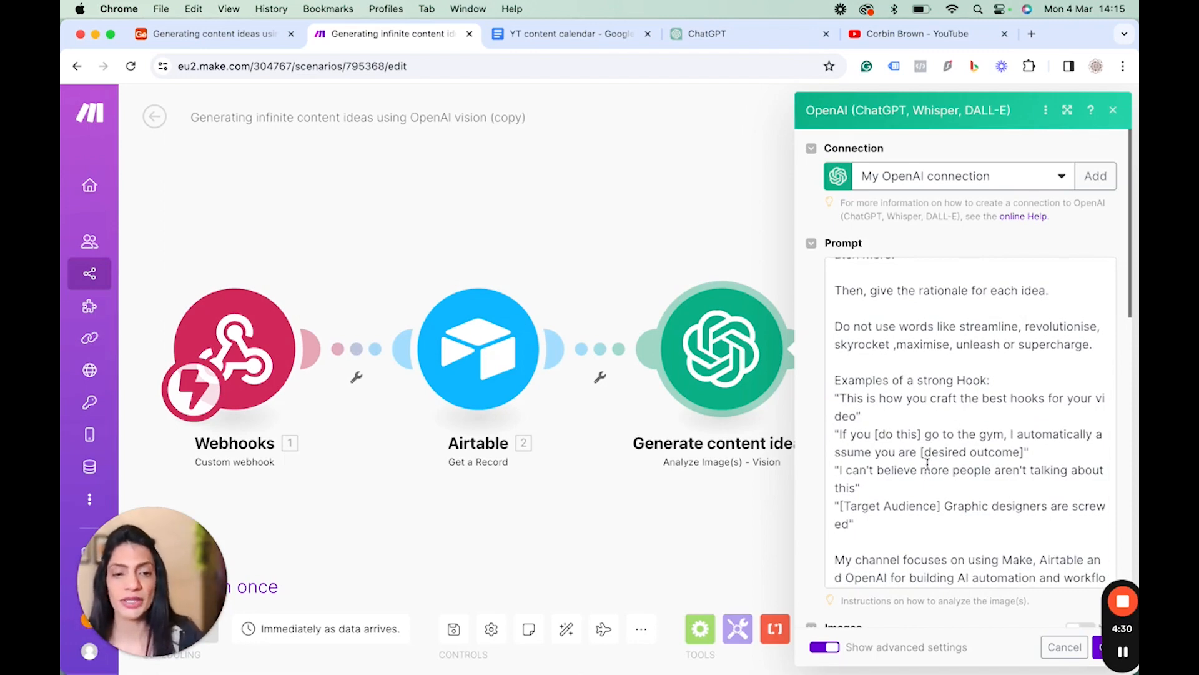
{"action": "scroll", "coordinate": [928, 462], "scroll_direction": "up", "scroll_amount": 2}
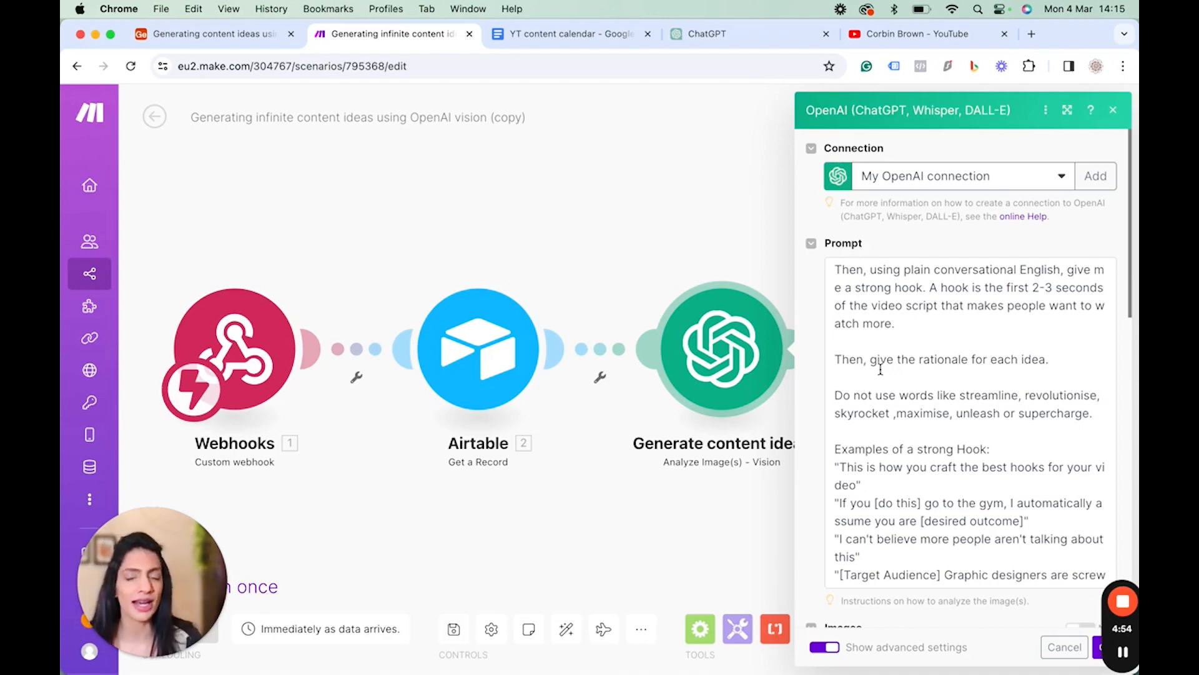
{"action": "scroll", "coordinate": [881, 369], "scroll_direction": "down", "scroll_amount": 5}
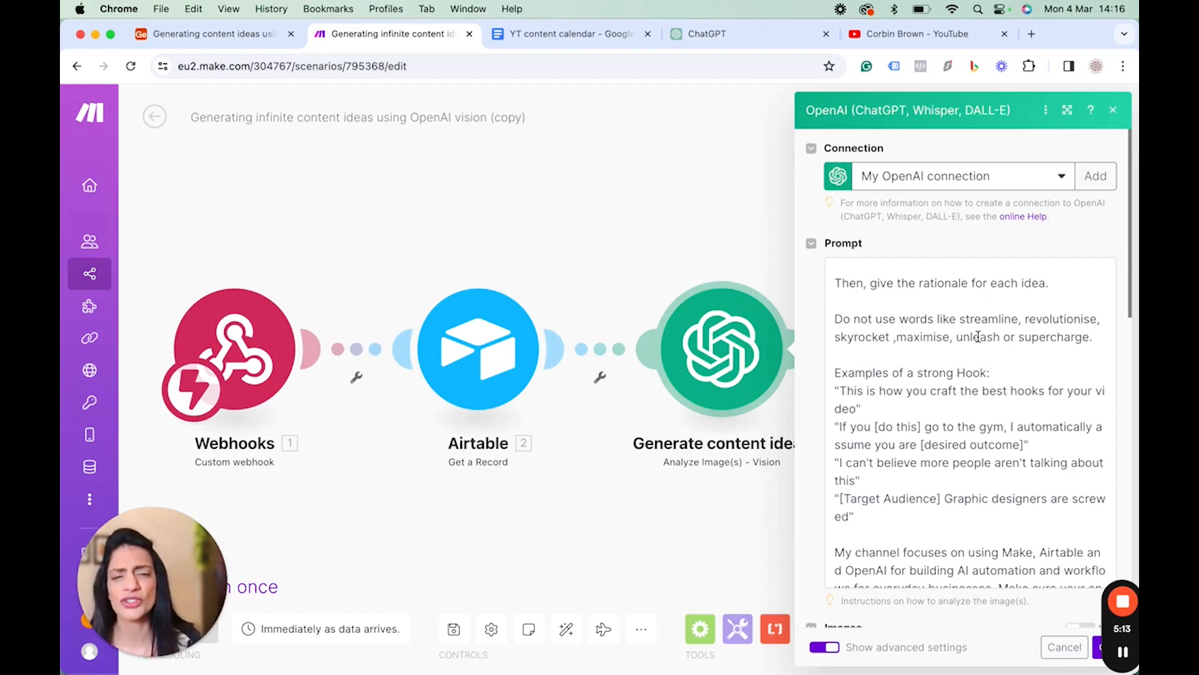
{"action": "scroll", "coordinate": [978, 336], "scroll_direction": "down", "scroll_amount": 3}
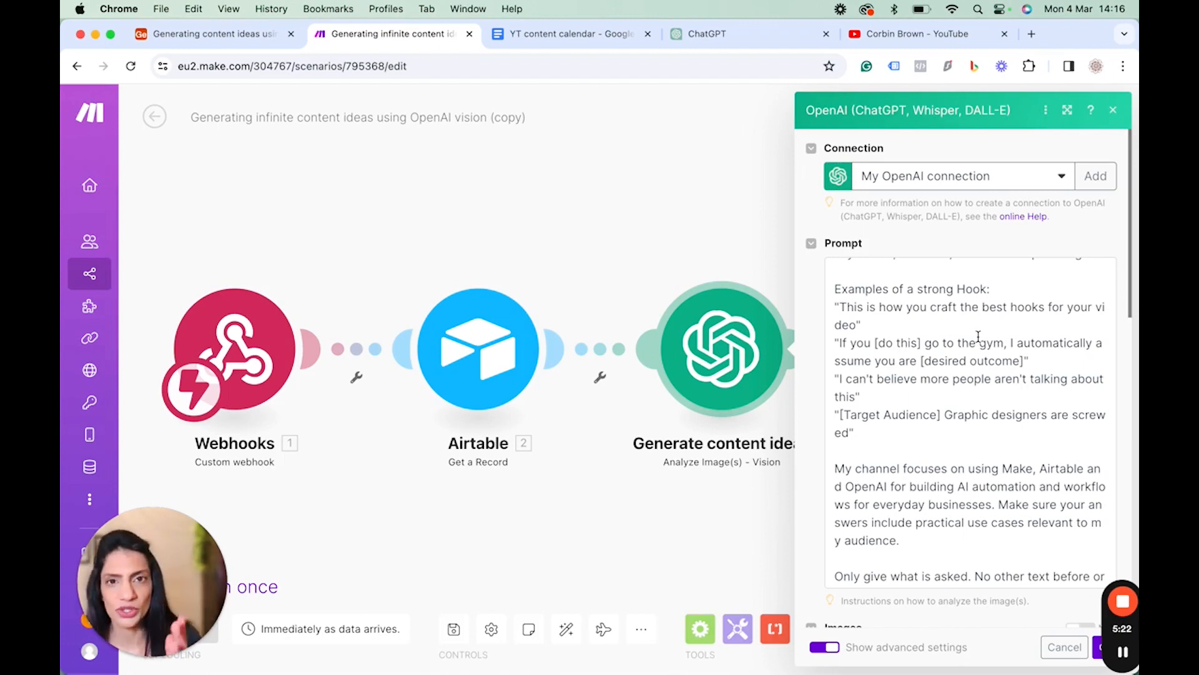
{"action": "scroll", "coordinate": [978, 336], "scroll_direction": "down", "scroll_amount": 2}
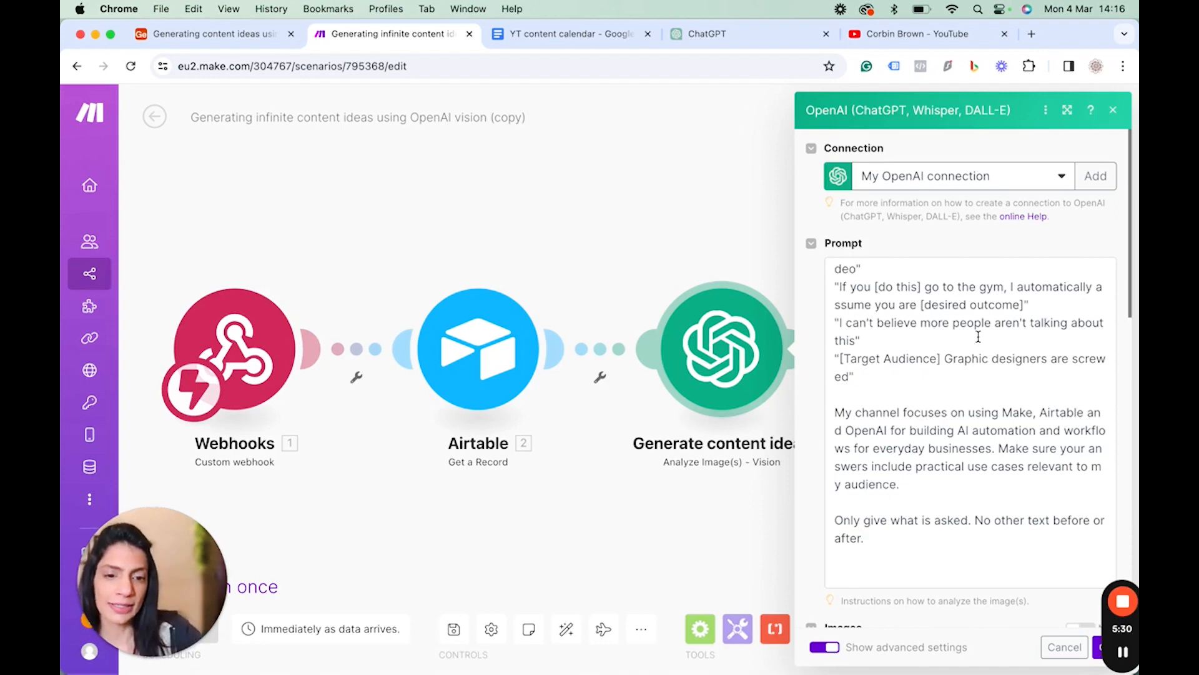
{"action": "scroll", "coordinate": [978, 336], "scroll_direction": "down", "scroll_amount": 1}
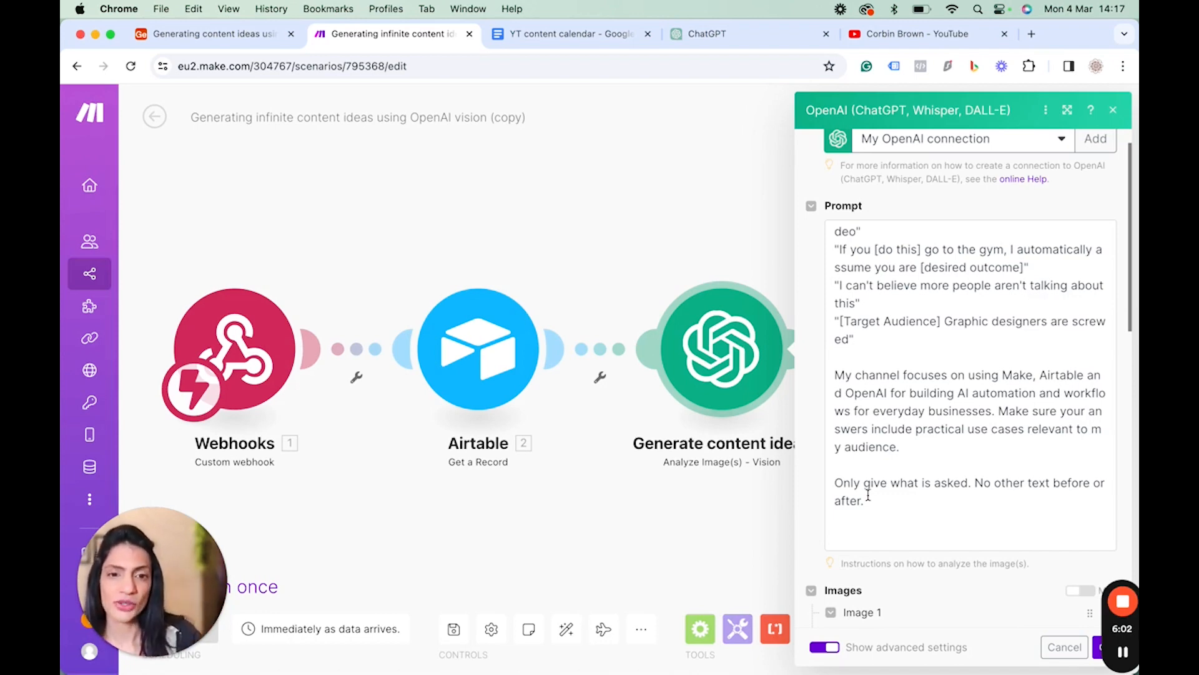
Close the module settings and run the scenario once using the existing webhook data.
{"action": "left_click", "coordinate": [661, 235]}
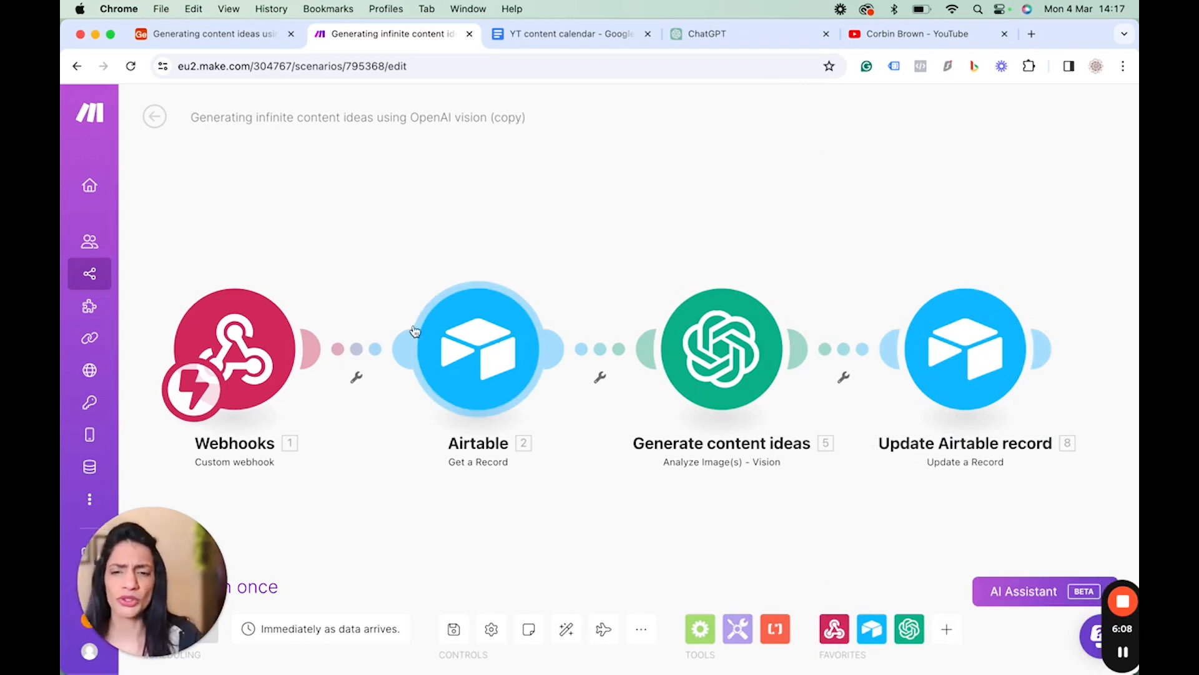
{"action": "mouse_move", "coordinate": [1016, 358]}
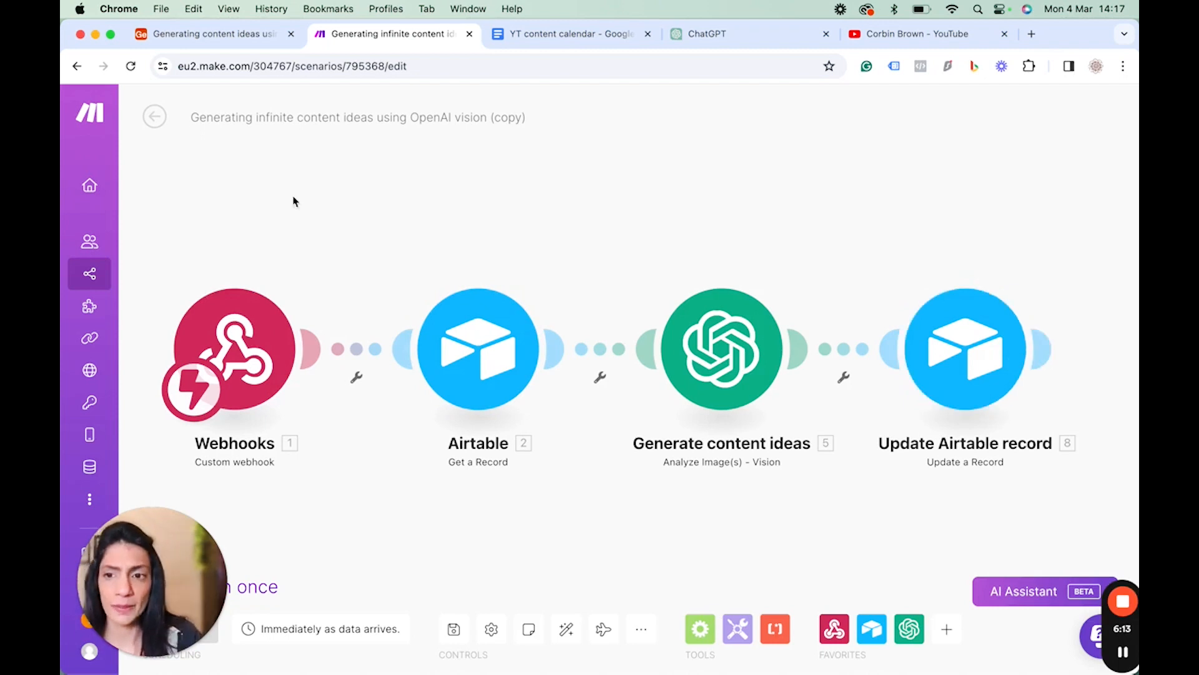
{"action": "left_click_drag", "start_coordinate": [186, 543], "coordinate": [351, 553]}
{"action": "left_click", "coordinate": [163, 583]}
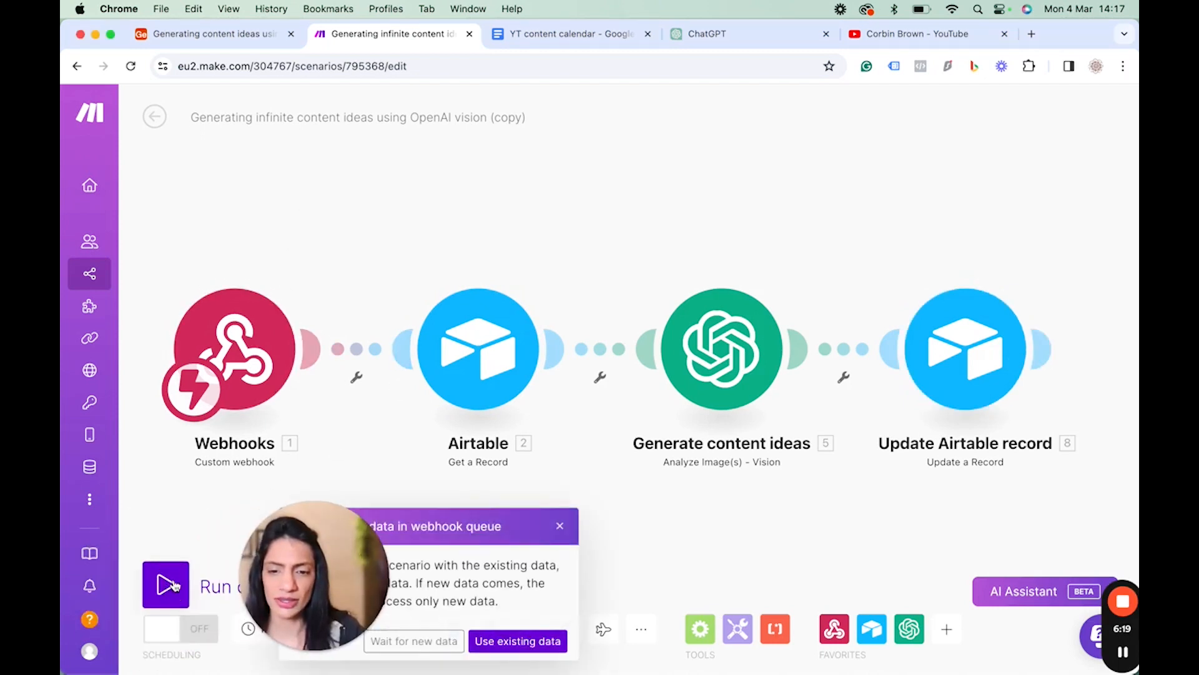
{"action": "left_click", "coordinate": [399, 641]}
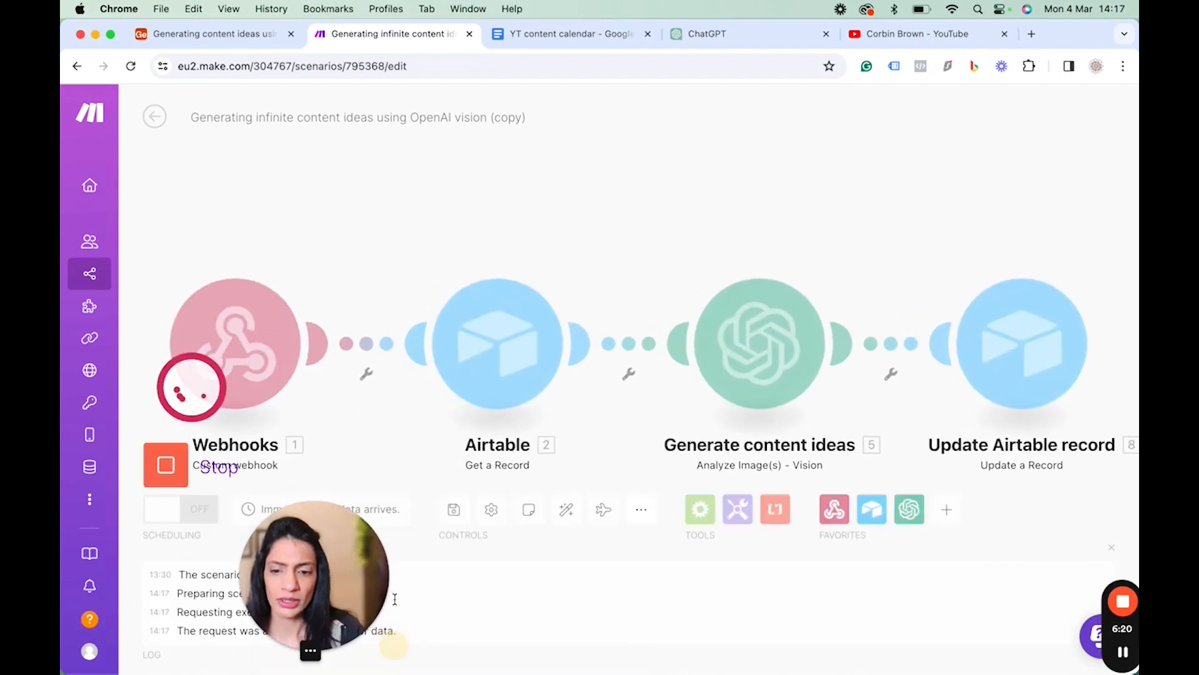
Trigger the Generate ideas button on the channel's record in the Airtable table.
{"action": "left_click", "coordinate": [215, 35]}
{"action": "scroll", "coordinate": [737, 271], "scroll_direction": "right", "scroll_amount": 2}
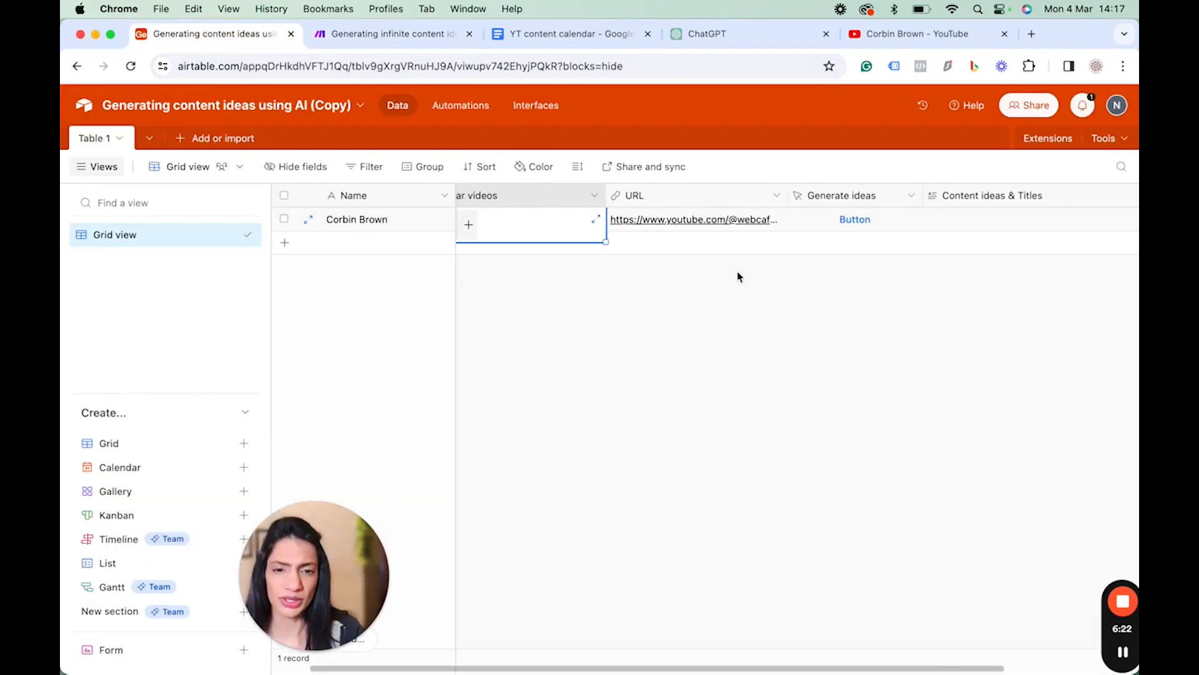
{"action": "left_click", "coordinate": [851, 219]}
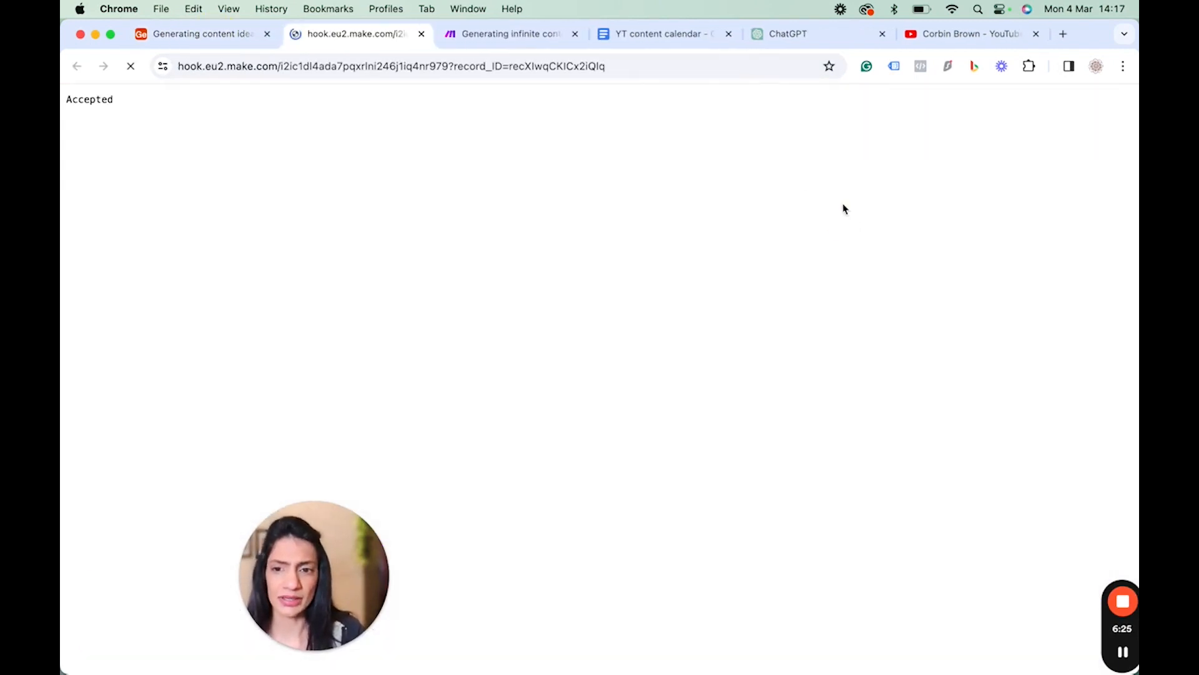
Return to the Make scenario and watch the modules process the record.
{"action": "left_click", "coordinate": [183, 40]}
{"action": "left_click", "coordinate": [511, 34]}
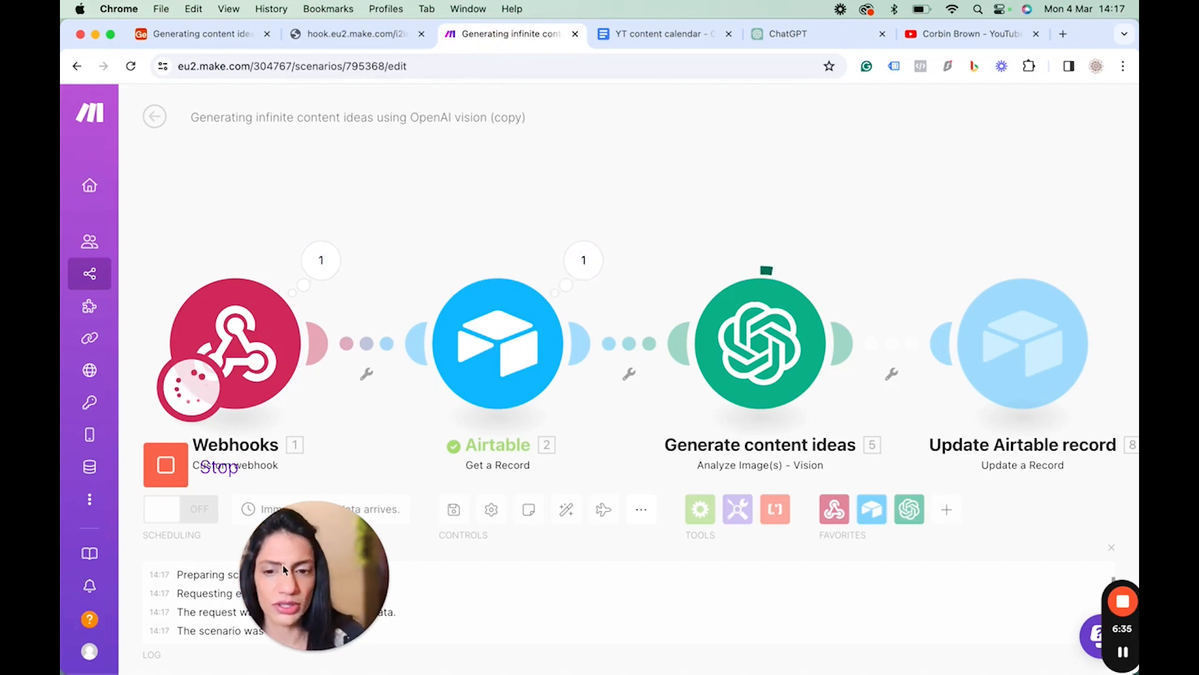
{"action": "left_click", "coordinate": [312, 551]}
{"action": "left_click_drag", "start_coordinate": [311, 551], "coordinate": [194, 551]}
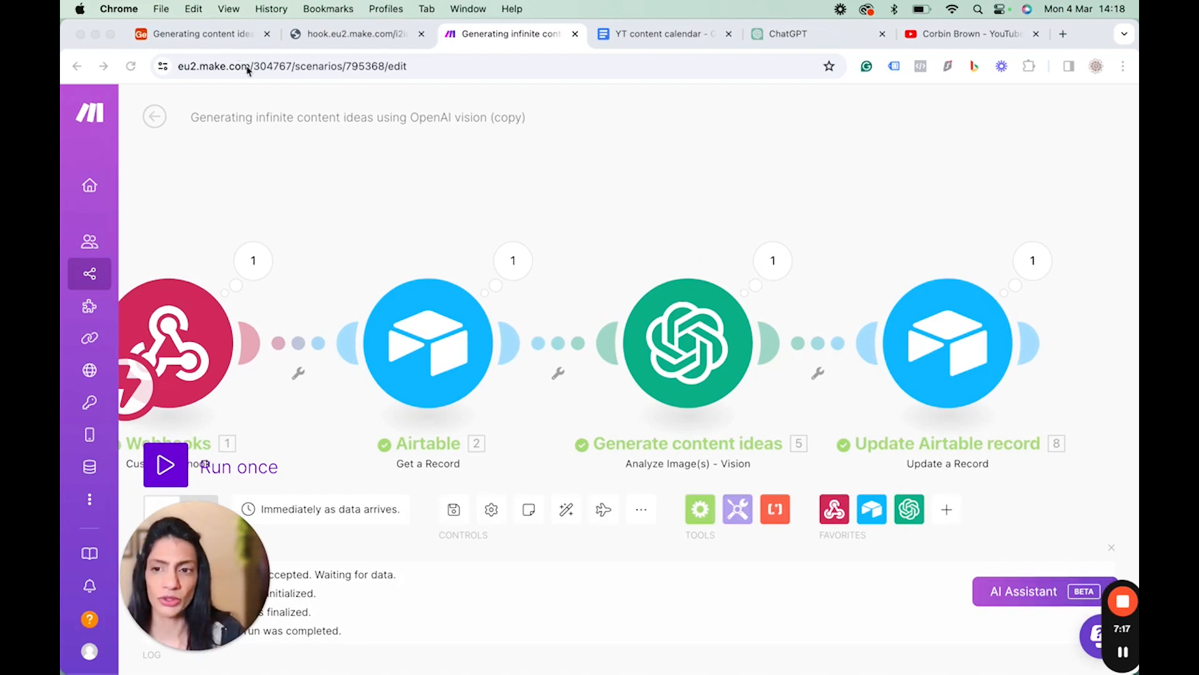
Expand the record's Content ideas & Titles cell in Airtable and scroll through the generated ideas.
{"action": "left_click", "coordinate": [223, 38]}
{"action": "scroll", "coordinate": [752, 257], "scroll_direction": "right", "scroll_amount": 4}
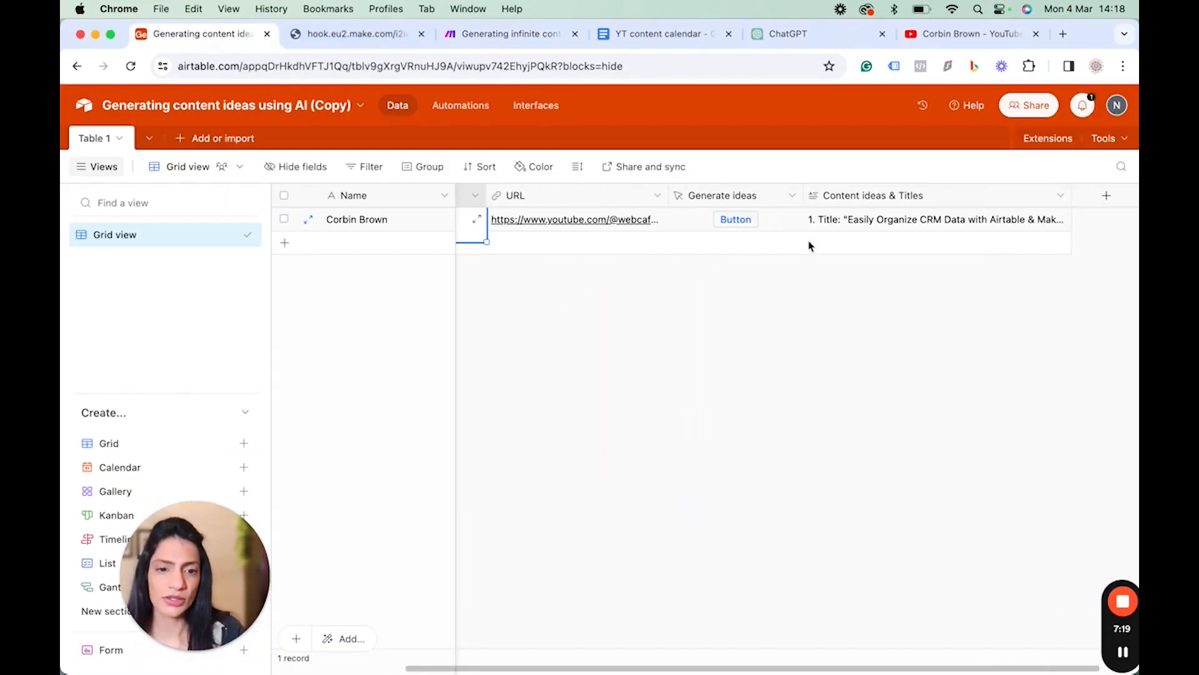
{"action": "left_click", "coordinate": [939, 219]}
{"action": "left_click", "coordinate": [1045, 223]}
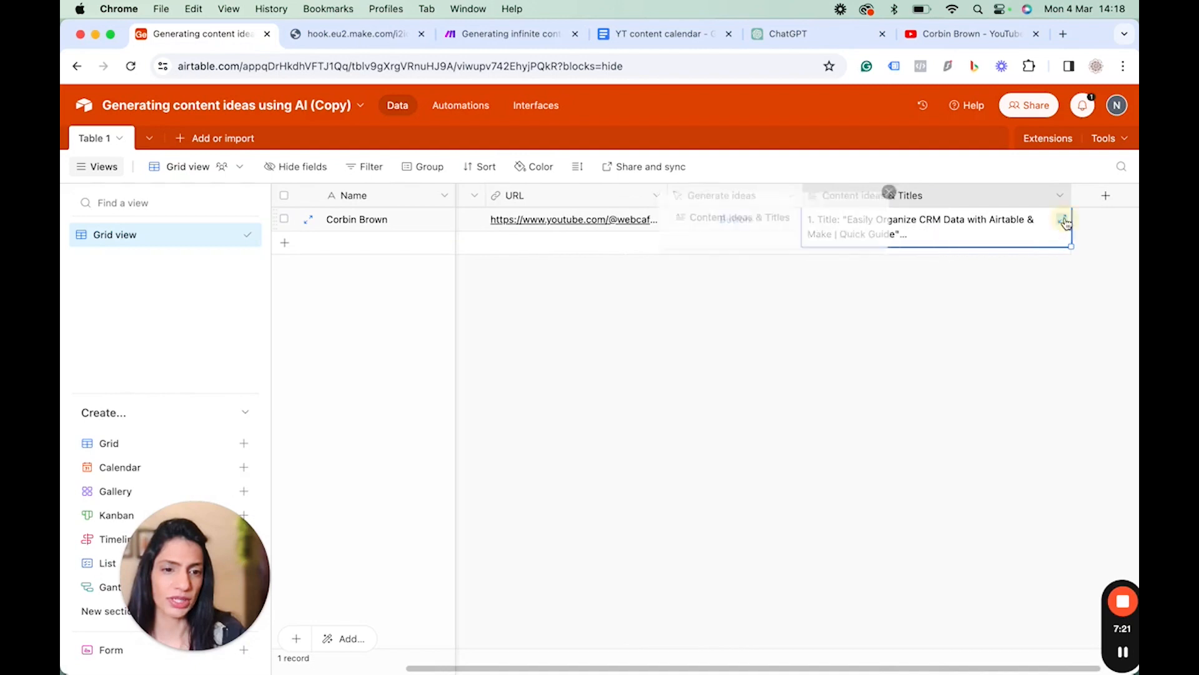
{"action": "scroll", "coordinate": [633, 332], "scroll_direction": "down", "scroll_amount": 10}
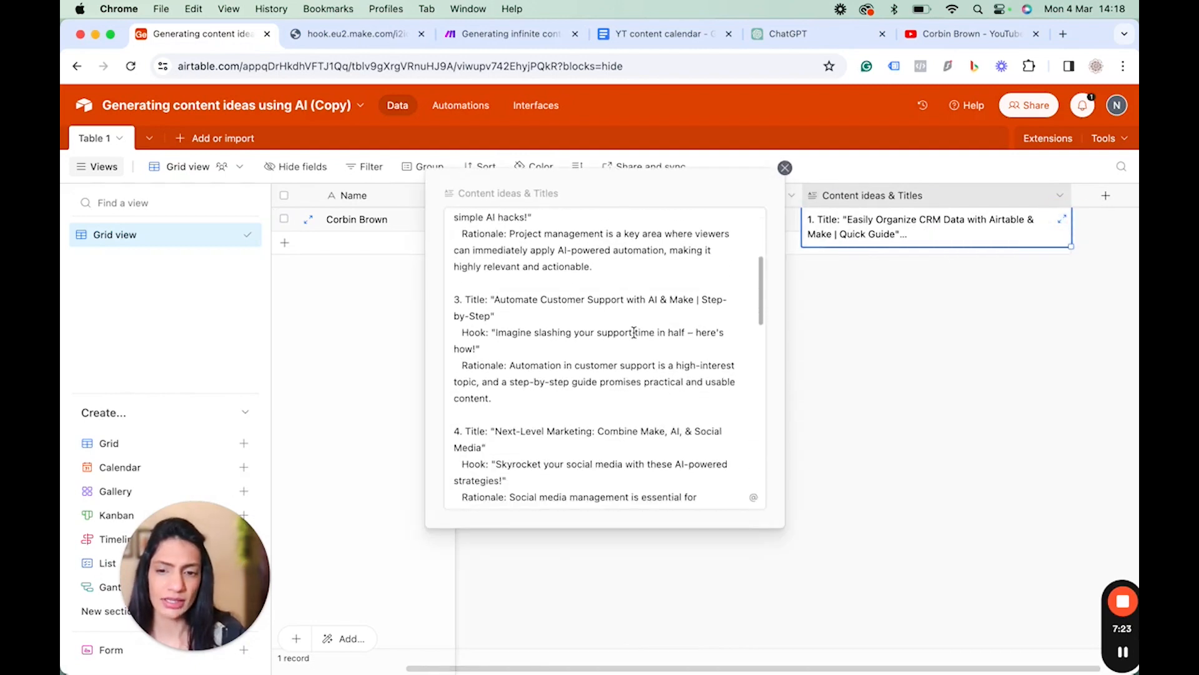
Scroll through the remaining generated ideas in the expanded cell and close it.
{"action": "scroll", "coordinate": [634, 332], "scroll_direction": "down", "scroll_amount": 5}
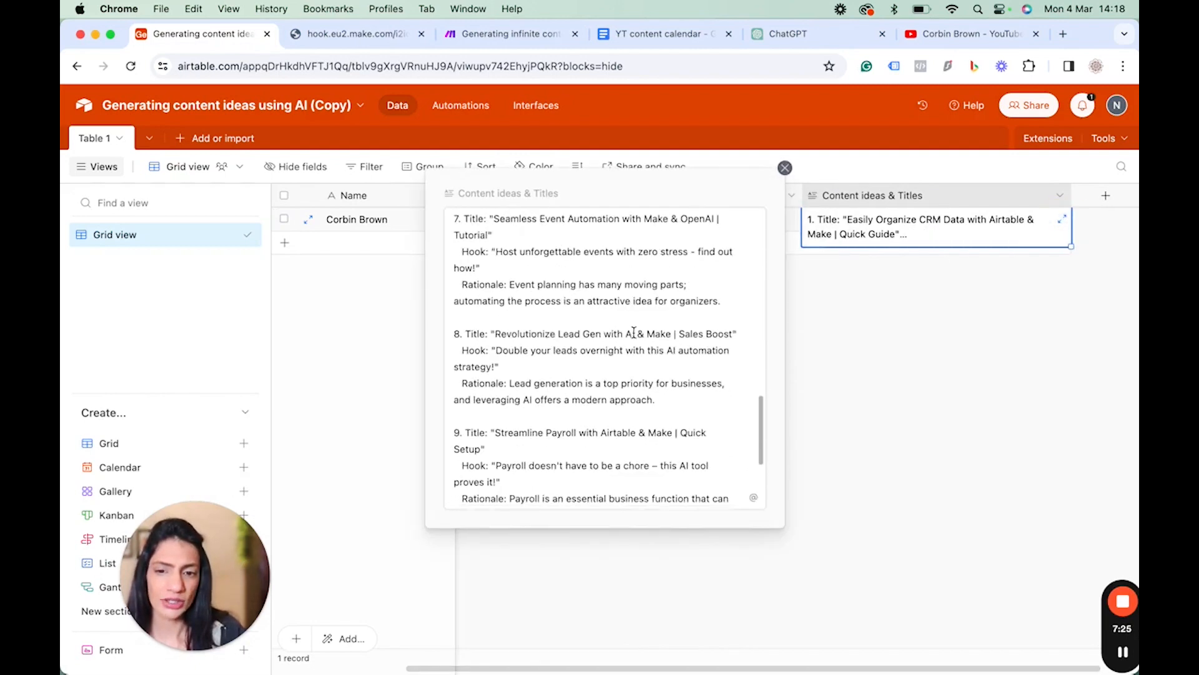
{"action": "scroll", "coordinate": [620, 368], "scroll_direction": "down", "scroll_amount": 2}
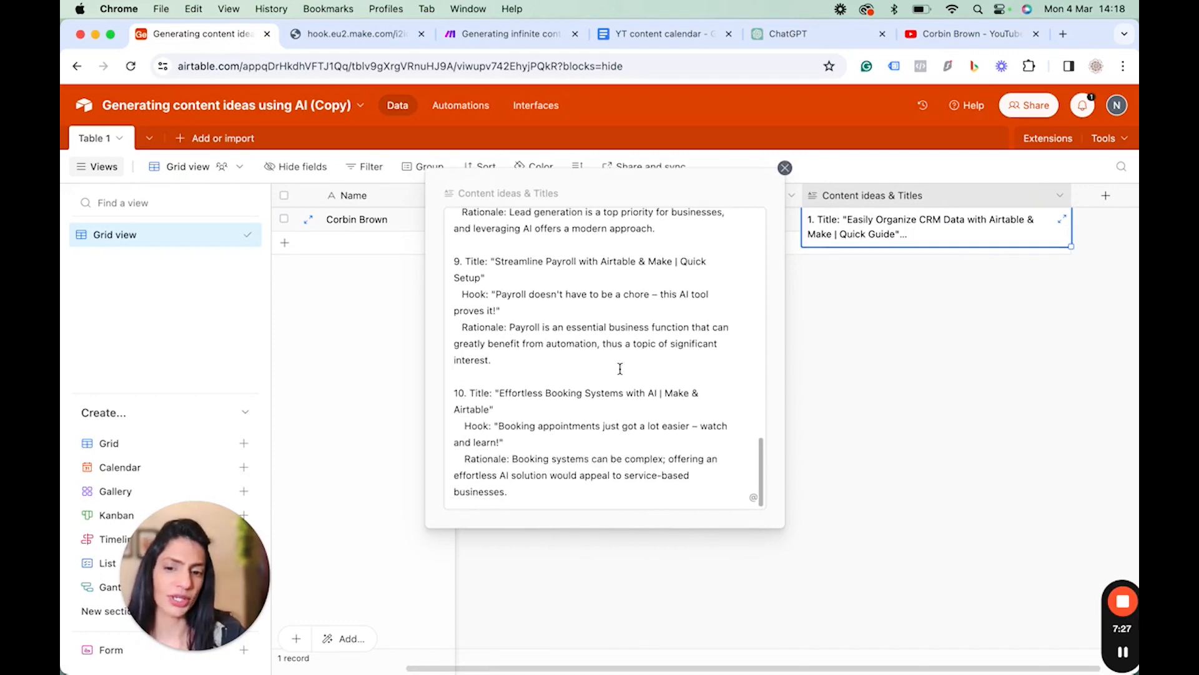
{"action": "scroll", "coordinate": [625, 350], "scroll_direction": "up", "scroll_amount": 10}
{"action": "left_click", "coordinate": [784, 169]}
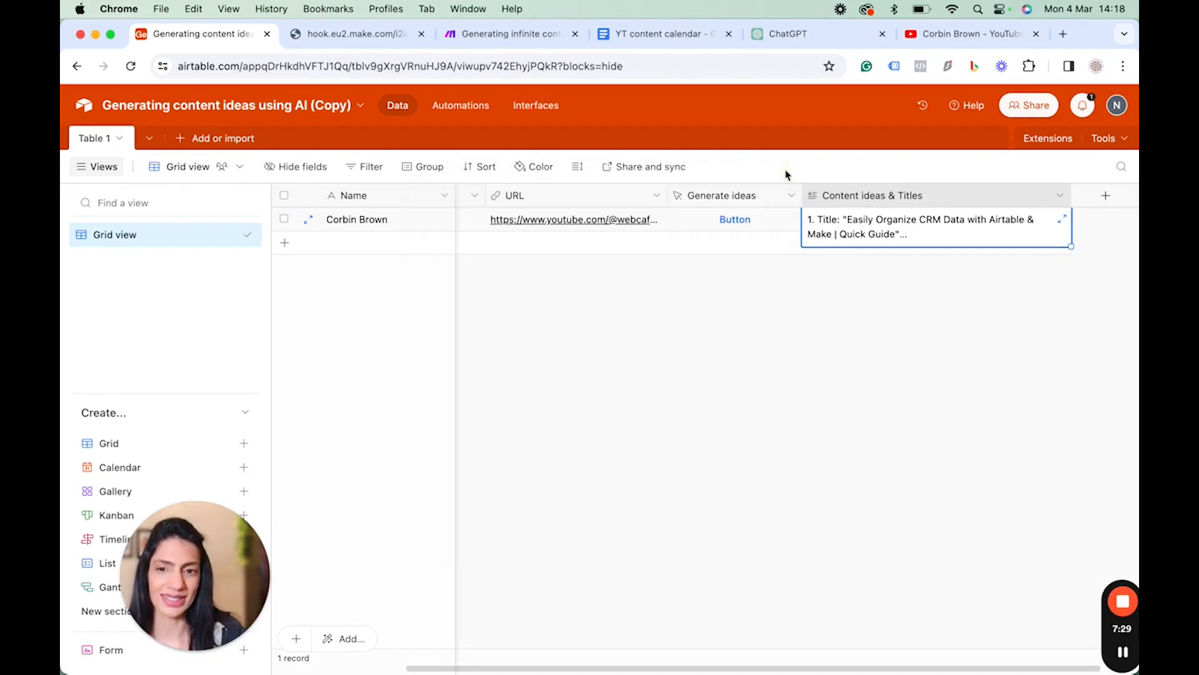
Inspect the OpenAI Vision module's operation input and output, including token usage, in the Make scenario.
{"action": "left_click", "coordinate": [491, 36]}
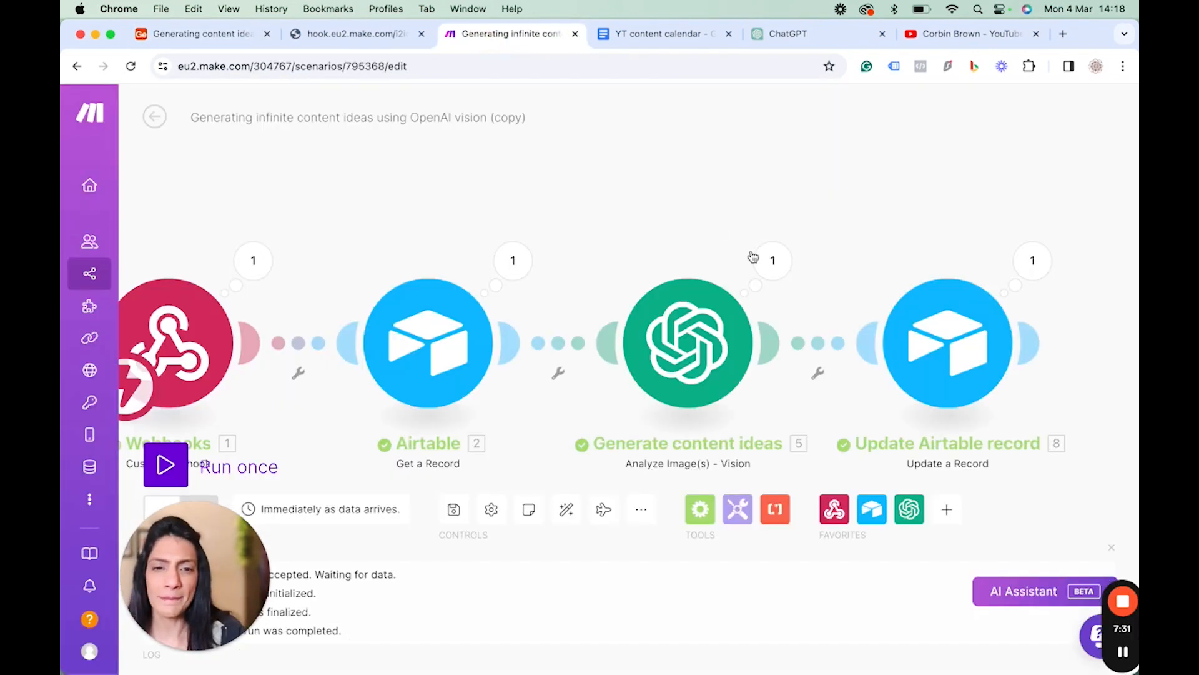
{"action": "left_click", "coordinate": [772, 260]}
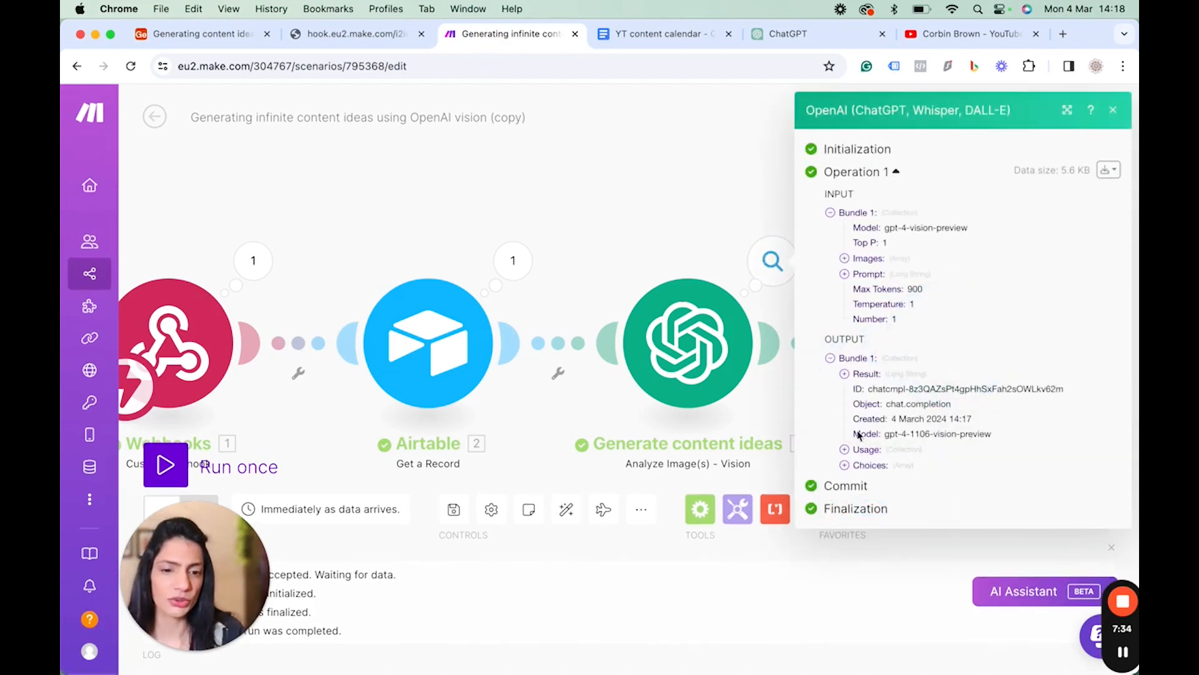
{"action": "left_click", "coordinate": [844, 449]}
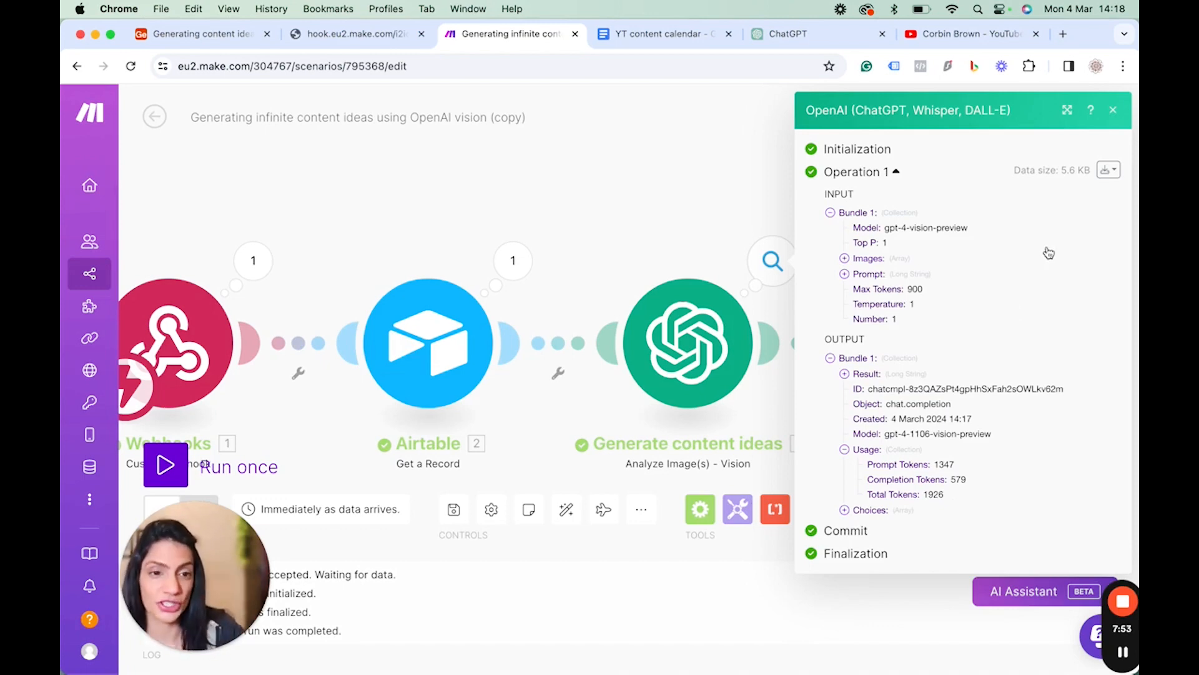
{"action": "left_click", "coordinate": [1115, 113]}
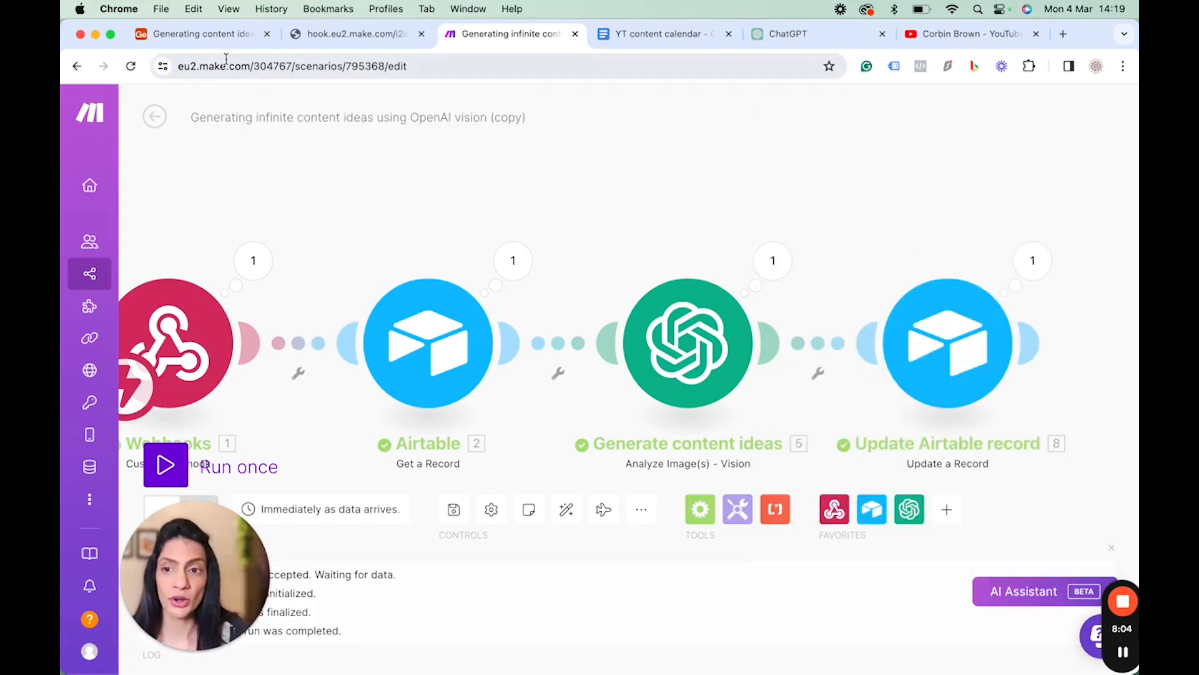
Reopen the record's expanded Content ideas & Titles cell in Airtable, skim the ideas and close it.
{"action": "left_click", "coordinate": [206, 36]}
{"action": "left_click", "coordinate": [1061, 218]}
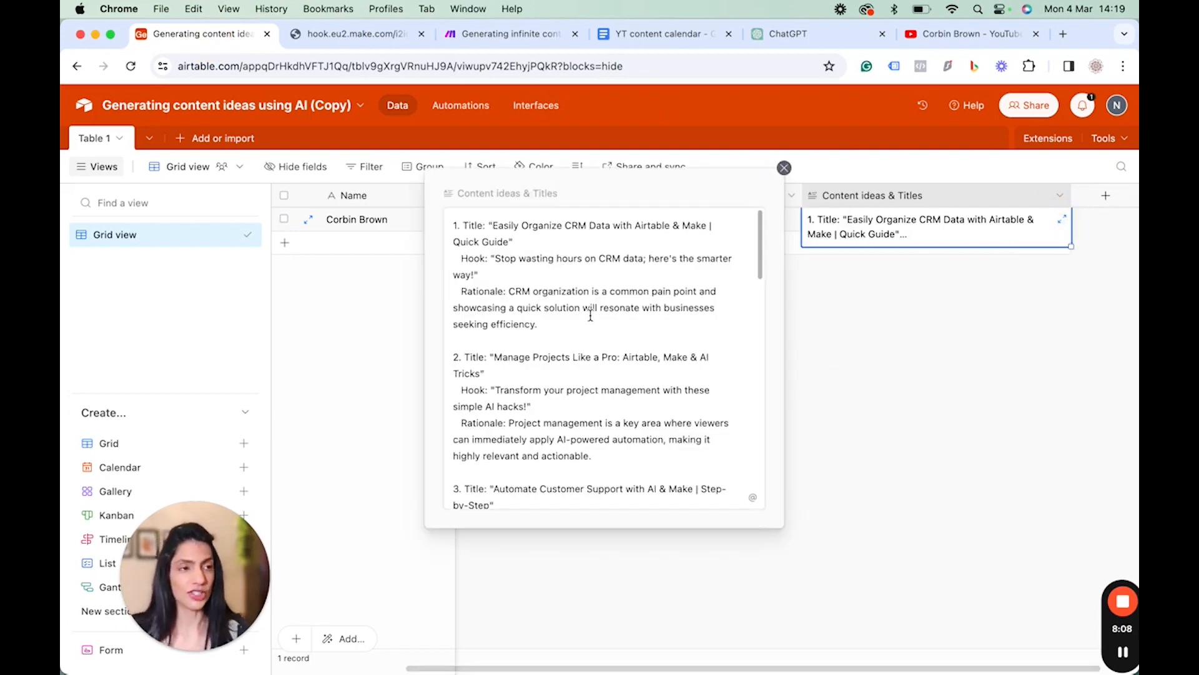
{"action": "scroll", "coordinate": [628, 400], "scroll_direction": "down", "scroll_amount": 15}
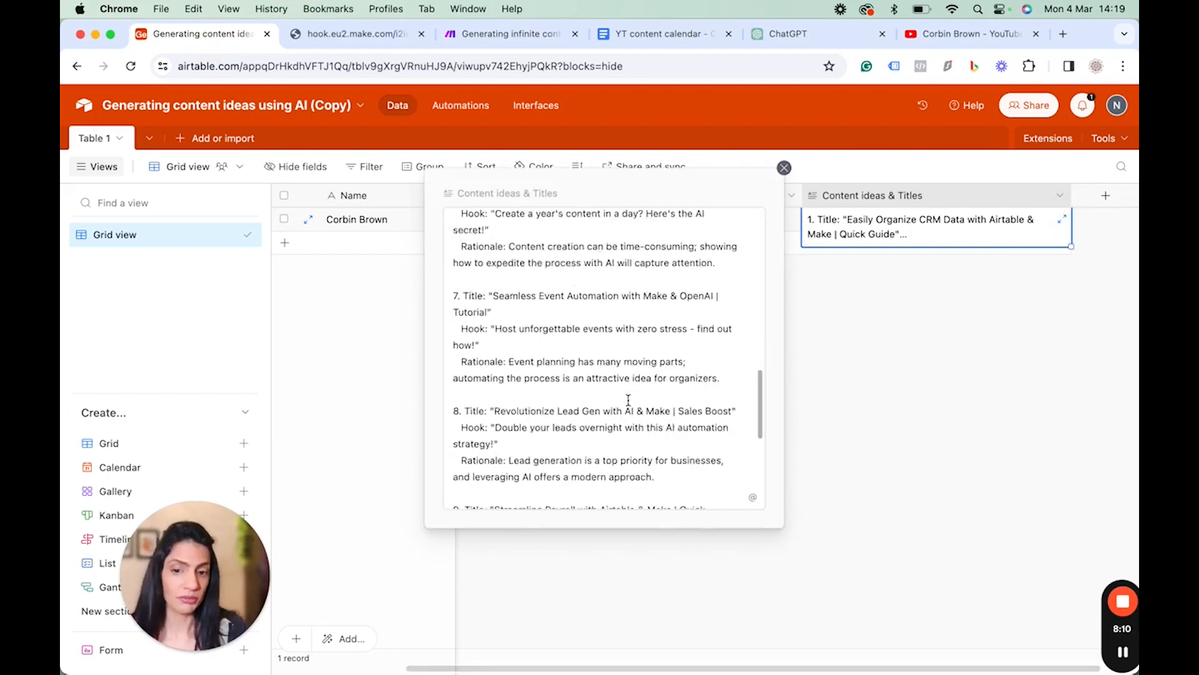
{"action": "scroll", "coordinate": [602, 325], "scroll_direction": "up", "scroll_amount": 3}
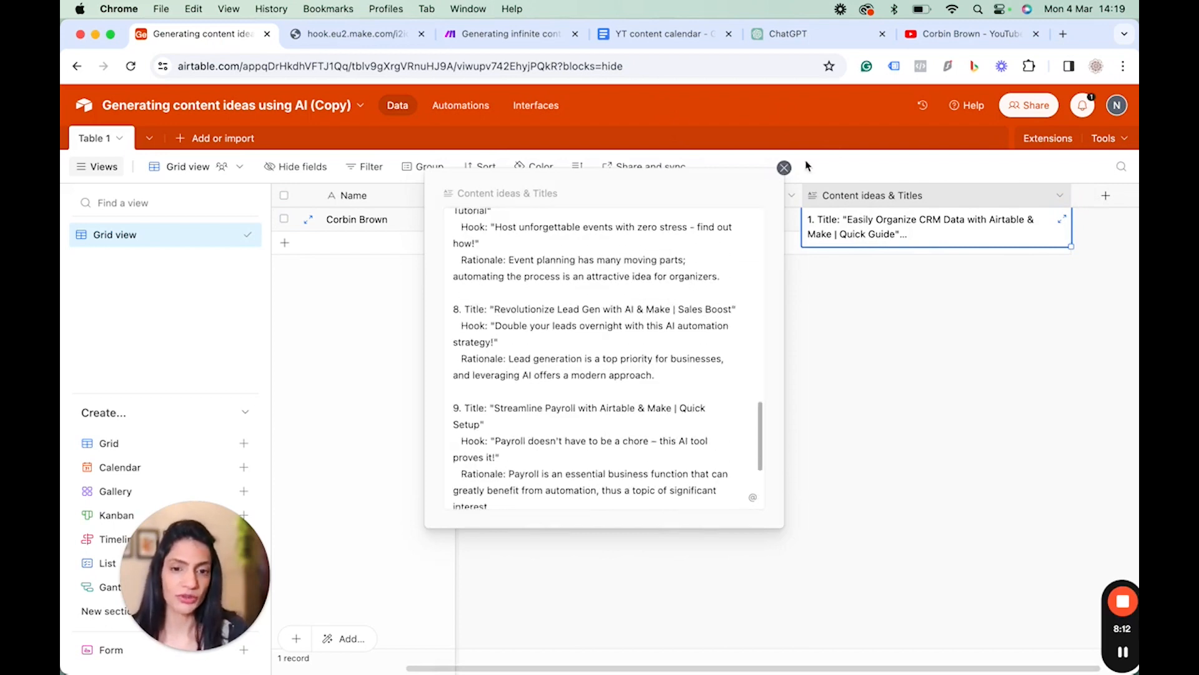
{"action": "left_click", "coordinate": [784, 167]}
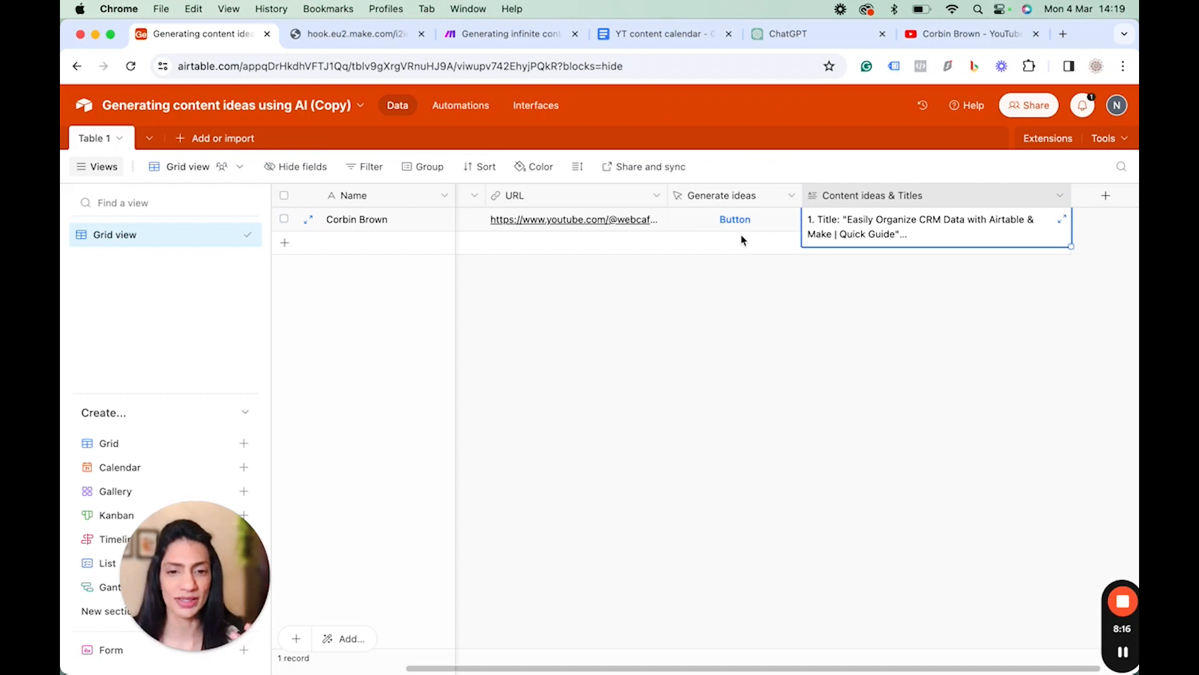
Expand the Content ideas & Titles cell again and read through each idea's title, hook and rationale.
{"action": "left_click", "coordinate": [1062, 219]}
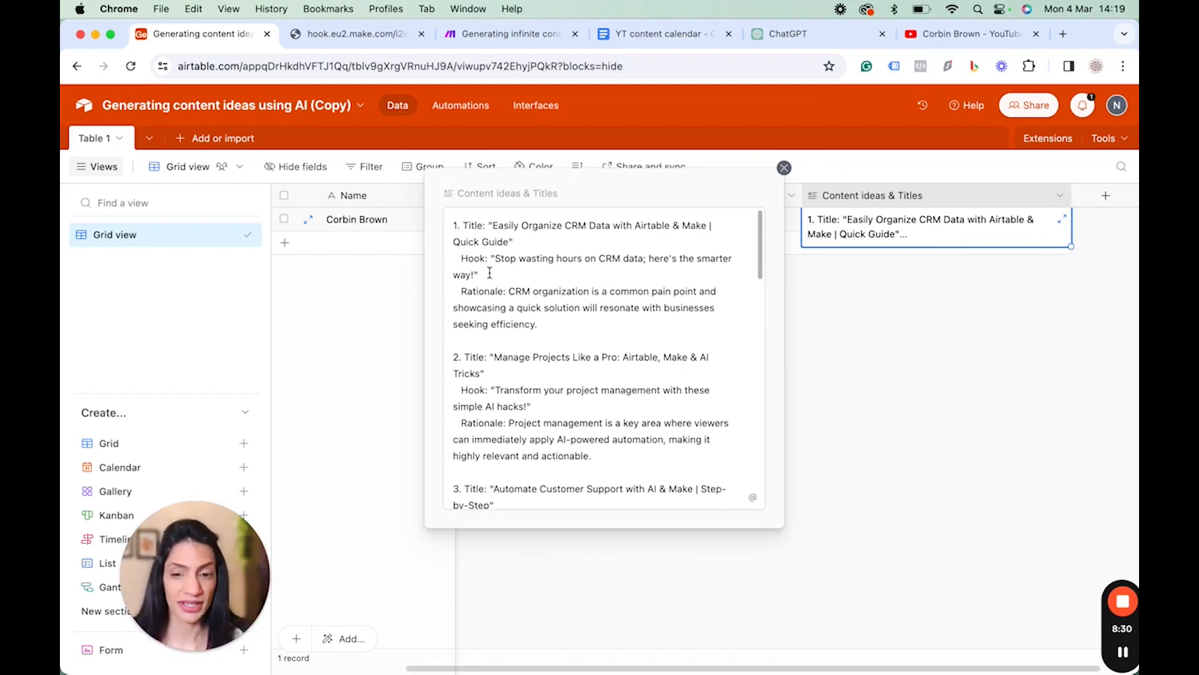
{"action": "scroll", "coordinate": [616, 374], "scroll_direction": "down", "scroll_amount": 2}
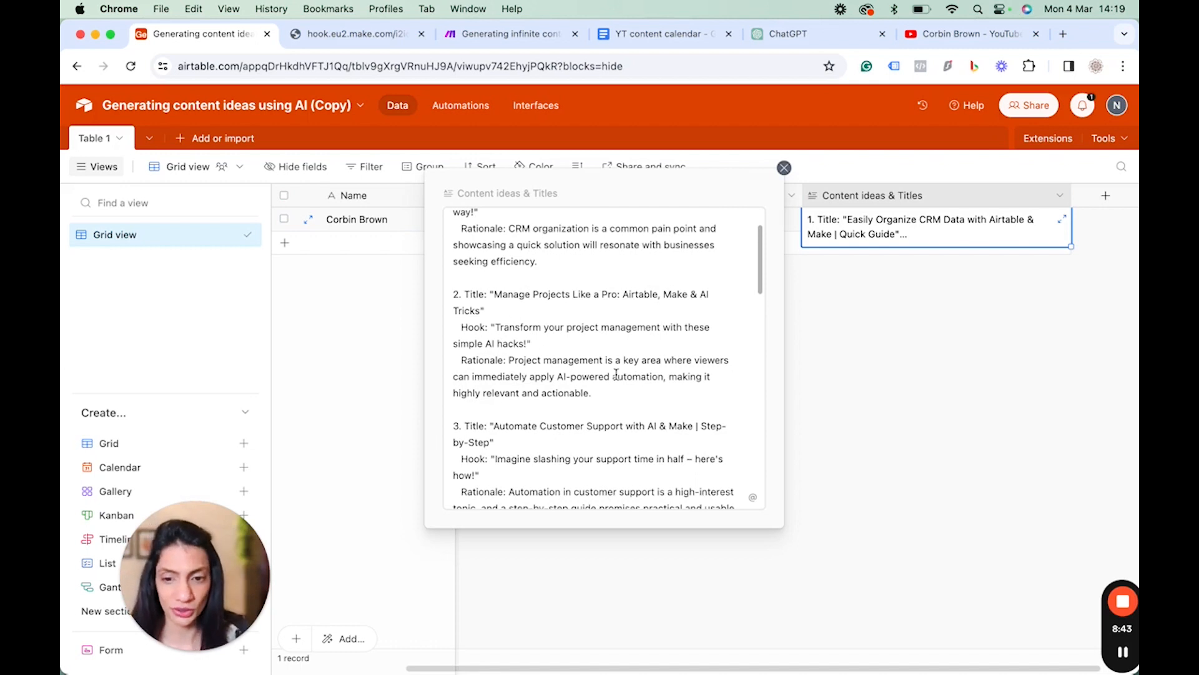
{"action": "scroll", "coordinate": [616, 373], "scroll_direction": "down", "scroll_amount": 3}
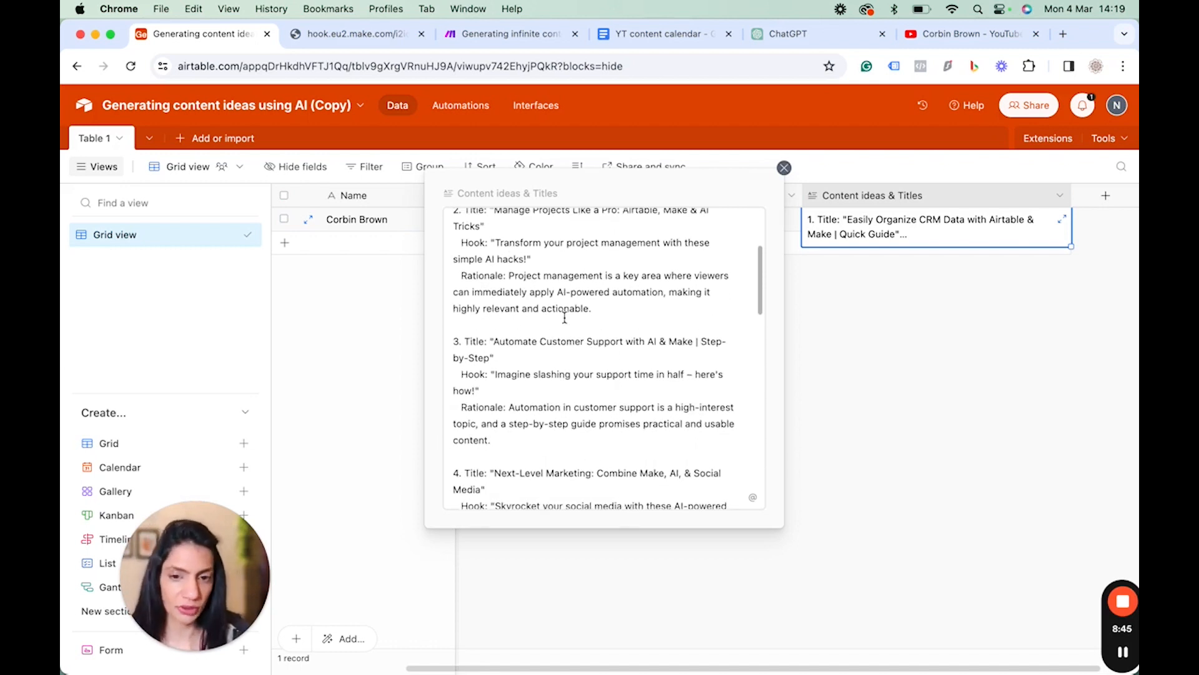
{"action": "scroll", "coordinate": [565, 318], "scroll_direction": "down", "scroll_amount": 2}
{"action": "scroll", "coordinate": [565, 318], "scroll_direction": "down", "scroll_amount": 1}
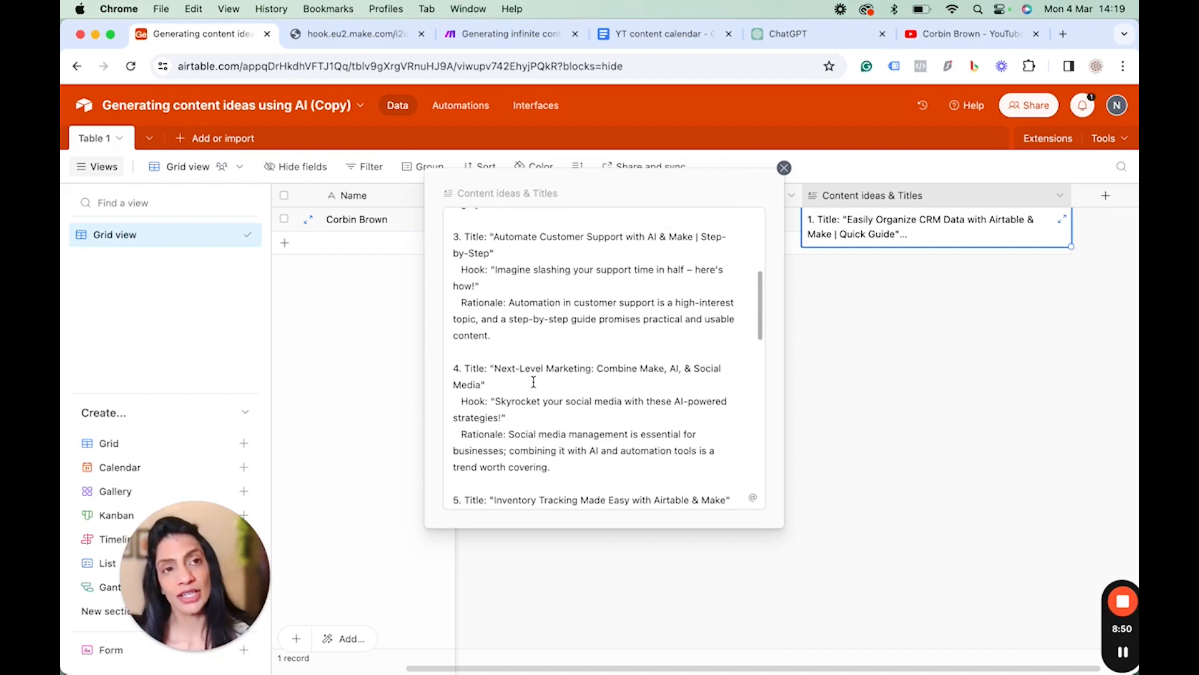
{"action": "scroll", "coordinate": [533, 382], "scroll_direction": "down", "scroll_amount": 2}
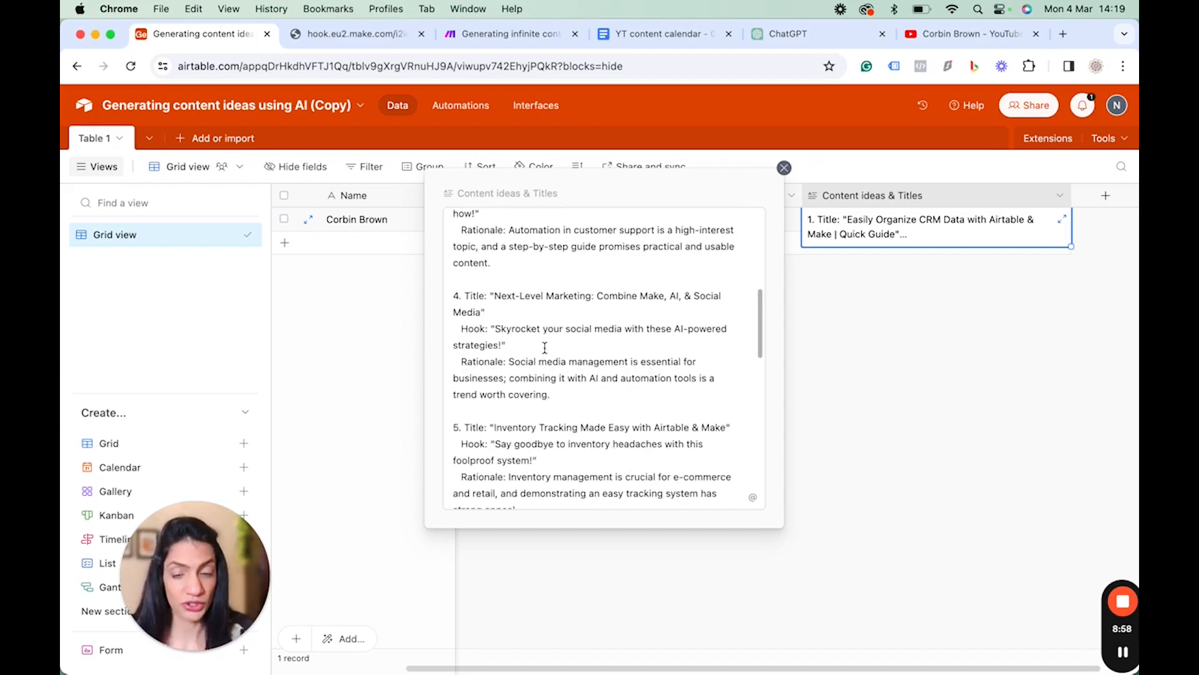
{"action": "scroll", "coordinate": [545, 347], "scroll_direction": "down", "scroll_amount": 2}
{"action": "scroll", "coordinate": [545, 347], "scroll_direction": "down", "scroll_amount": 2}
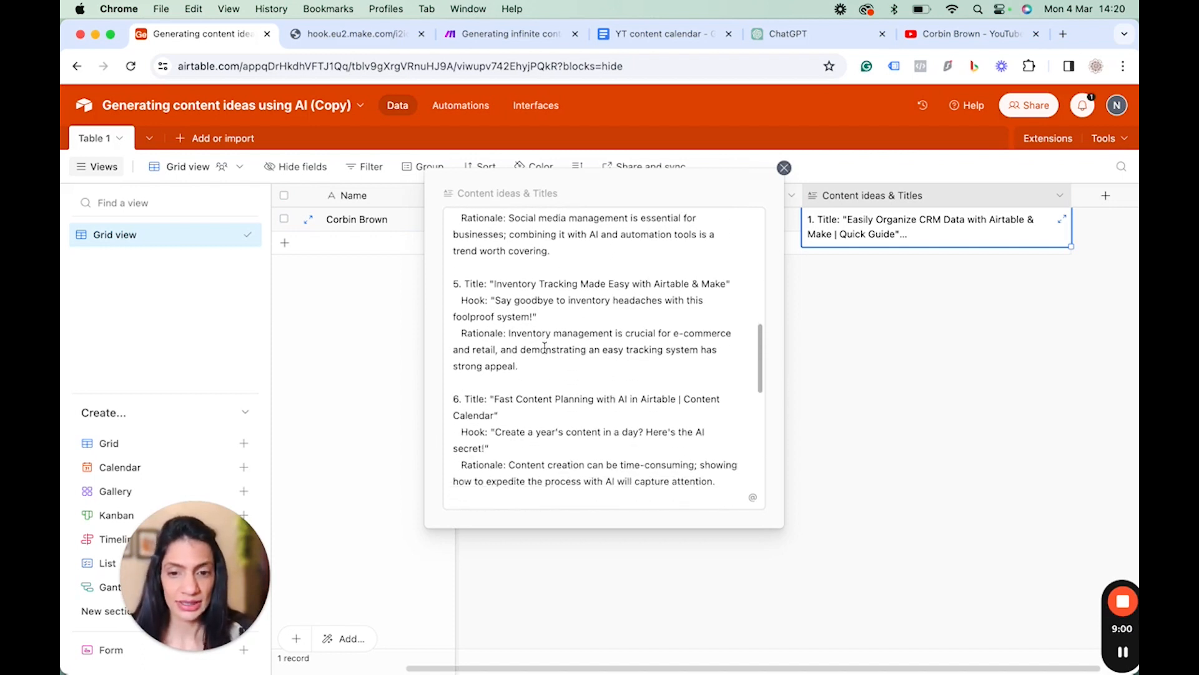
{"action": "scroll", "coordinate": [544, 345], "scroll_direction": "down", "scroll_amount": 1}
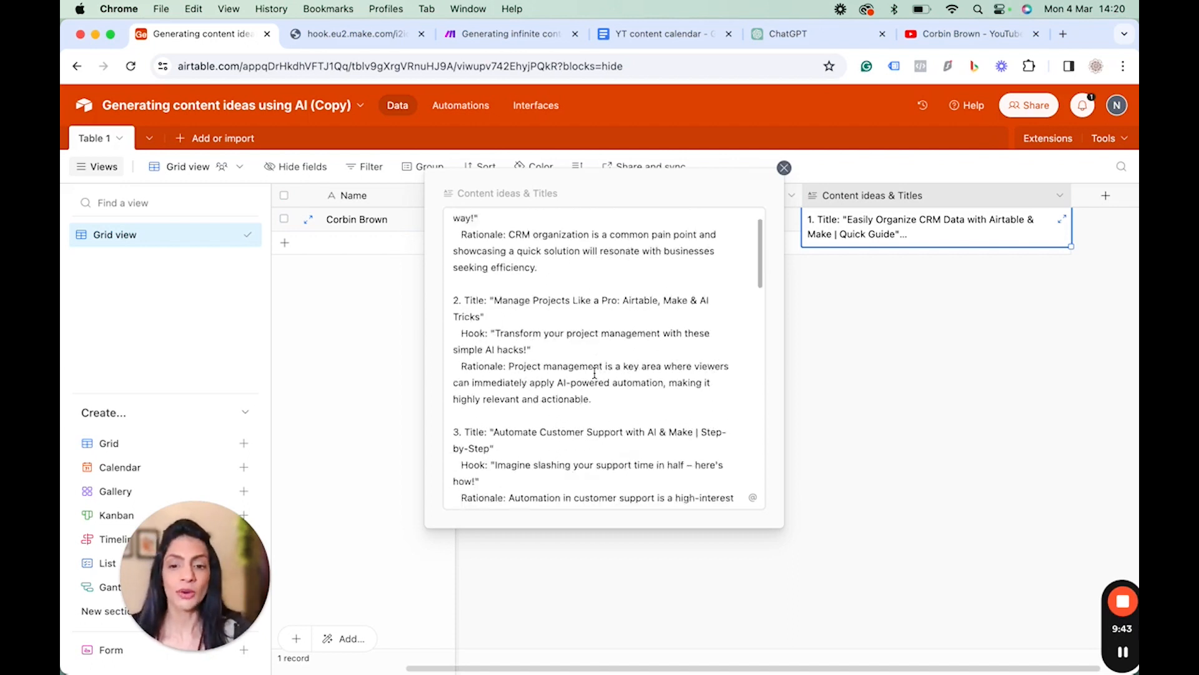
{"action": "scroll", "coordinate": [595, 373], "scroll_direction": "down", "scroll_amount": 10}
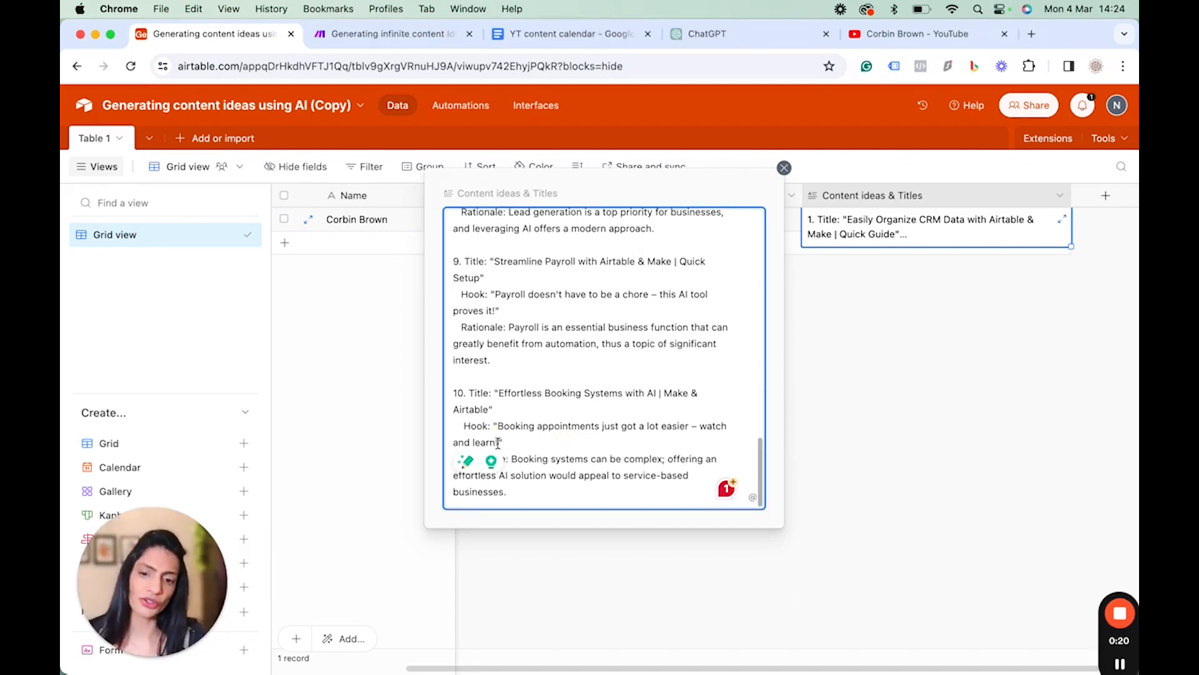
Copy idea 10's title "Effortless Booking Systems with AI | Make & Airtable" from the expanded cell.
{"action": "left_click_drag", "start_coordinate": [500, 442], "coordinate": [470, 425]}
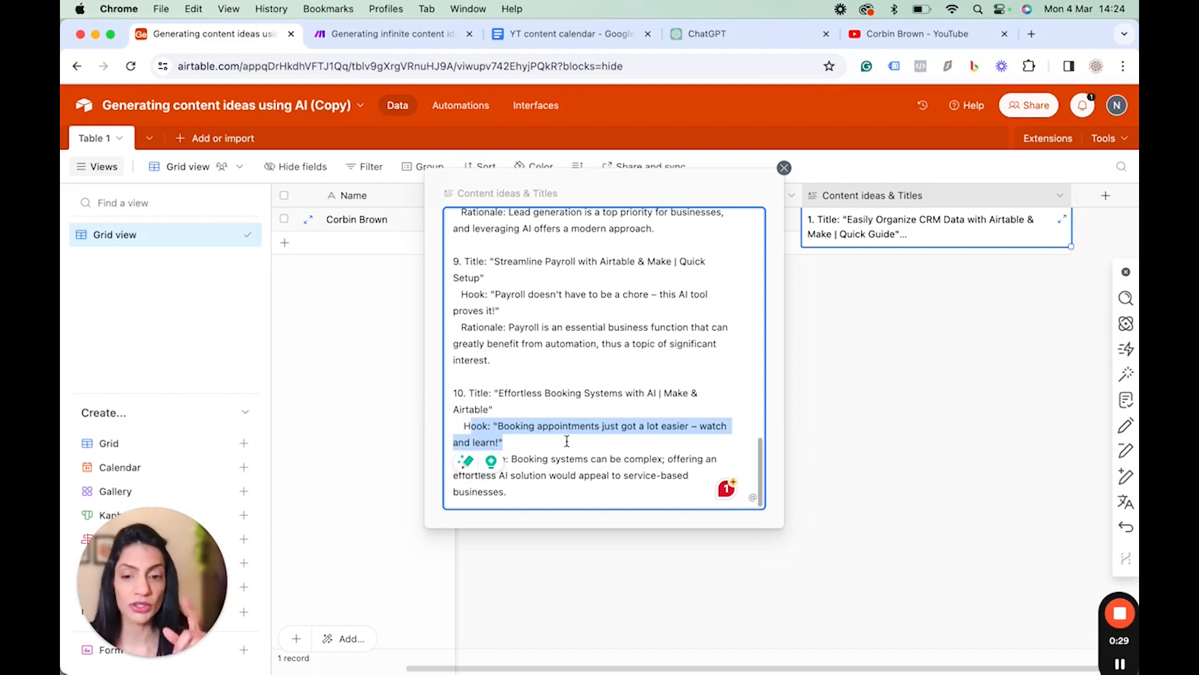
{"action": "left_click", "coordinate": [549, 405]}
{"action": "left_click_drag", "start_coordinate": [499, 394], "coordinate": [540, 412]}
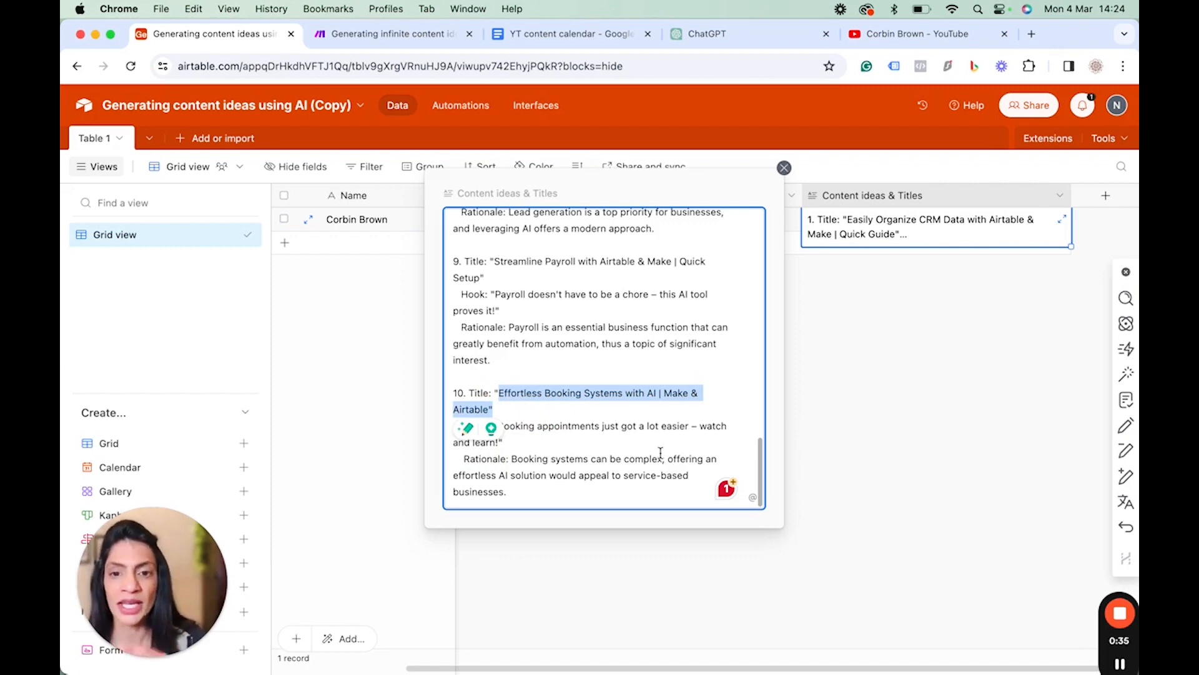
{"action": "left_click", "coordinate": [547, 411]}
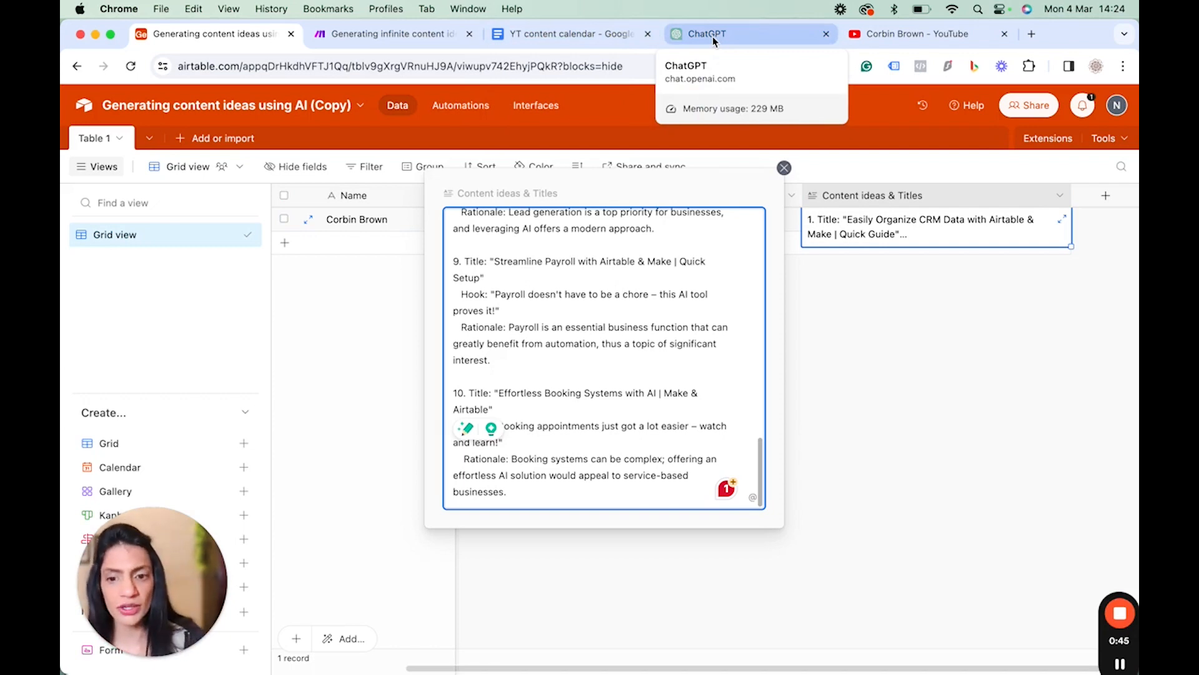
{"action": "scroll", "coordinate": [637, 395], "scroll_direction": "up", "scroll_amount": 20}
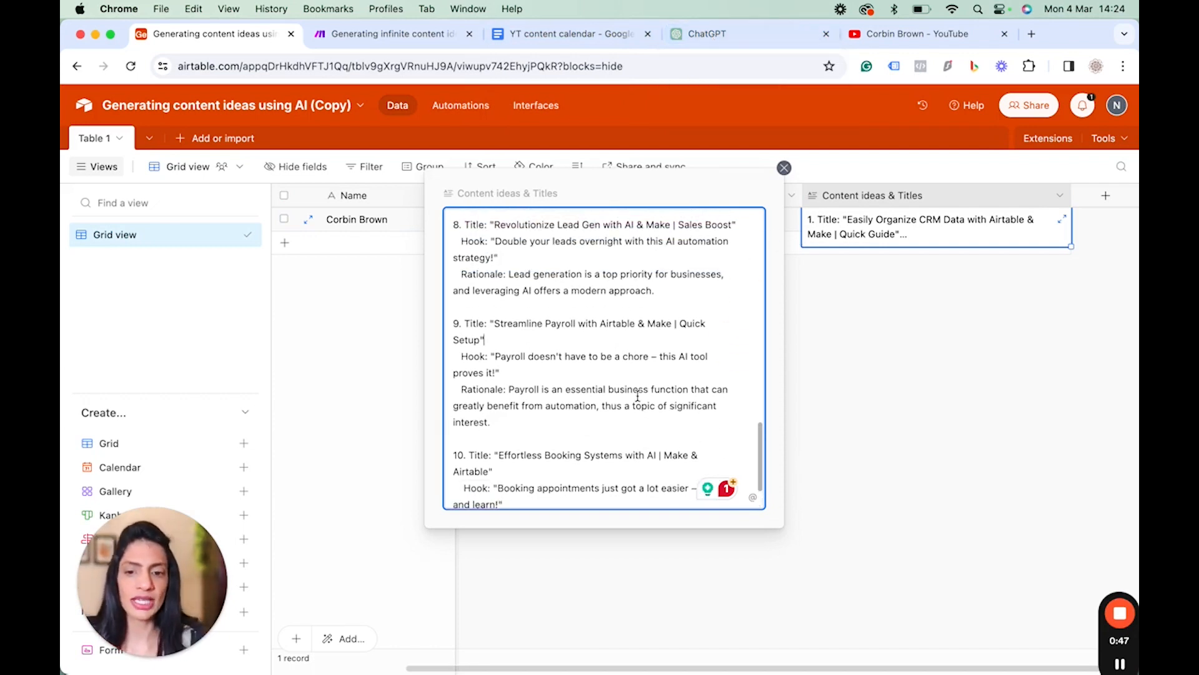
{"action": "scroll", "coordinate": [580, 350], "scroll_direction": "up", "scroll_amount": 2}
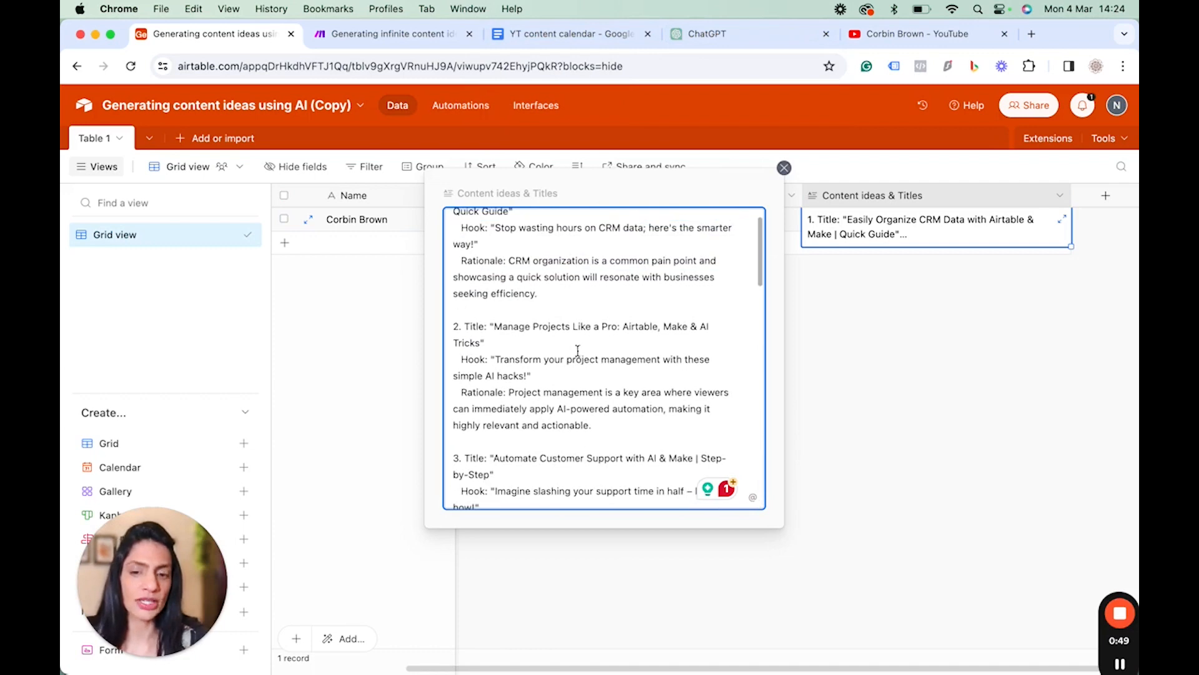
{"action": "scroll", "coordinate": [562, 357], "scroll_direction": "down", "scroll_amount": 6}
{"action": "scroll", "coordinate": [558, 378], "scroll_direction": "down", "scroll_amount": 15}
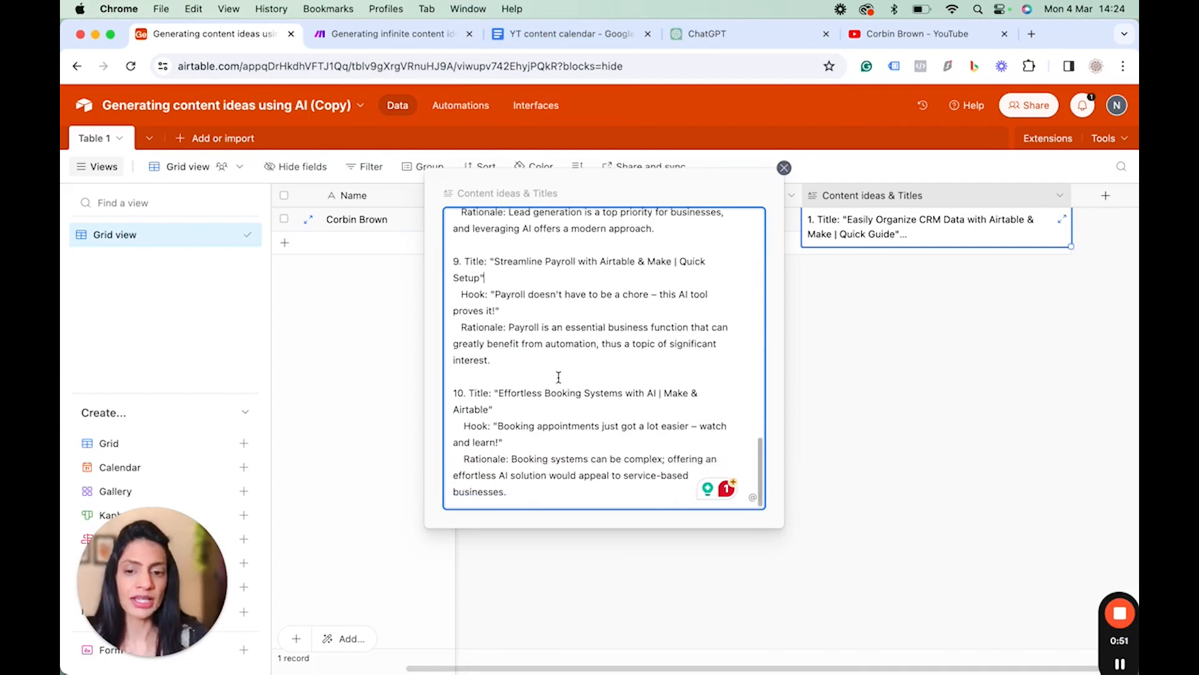
{"action": "left_click_drag", "start_coordinate": [495, 392], "coordinate": [489, 409]}
{"action": "key", "text": "super+c"}
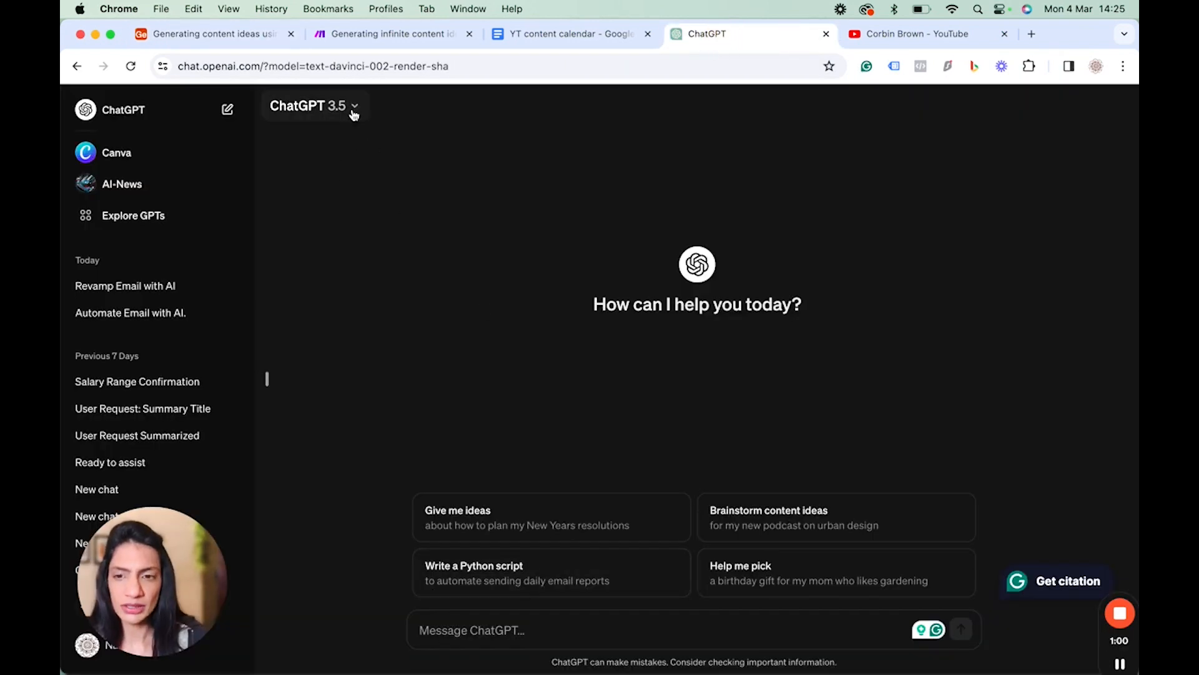
Switch ChatGPT to the GPT-4 model and paste the copied title into the message box.
{"action": "left_click", "coordinate": [354, 110]}
{"action": "left_click", "coordinate": [362, 163]}
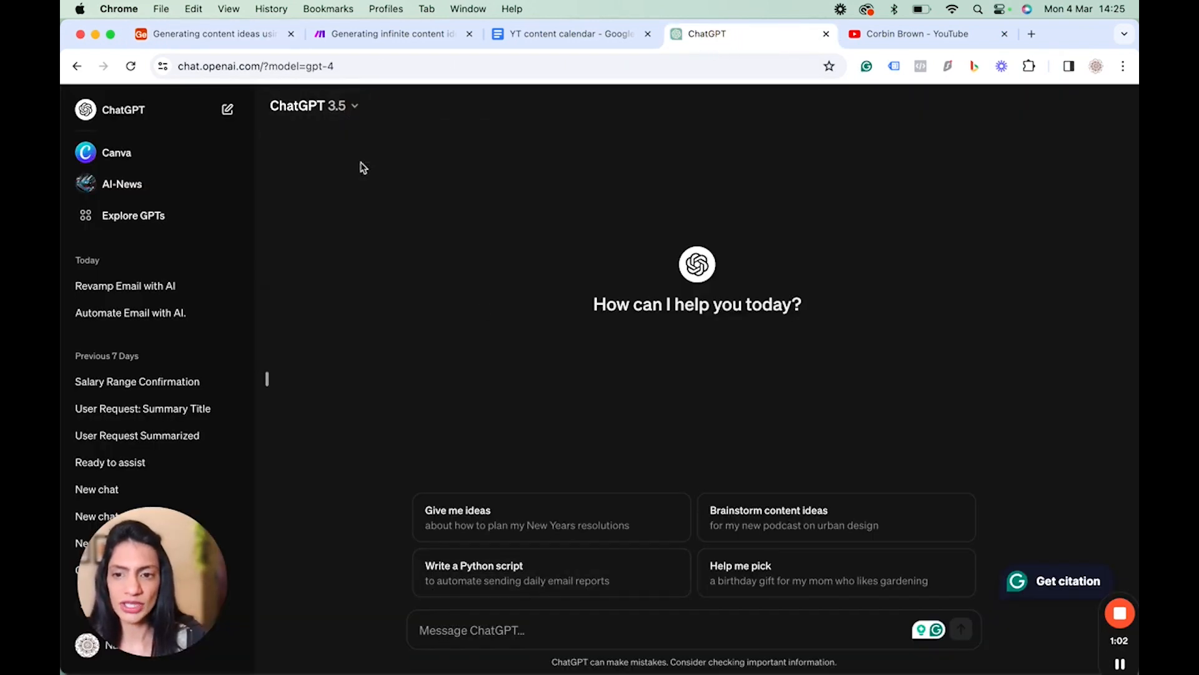
{"action": "left_click", "coordinate": [471, 632]}
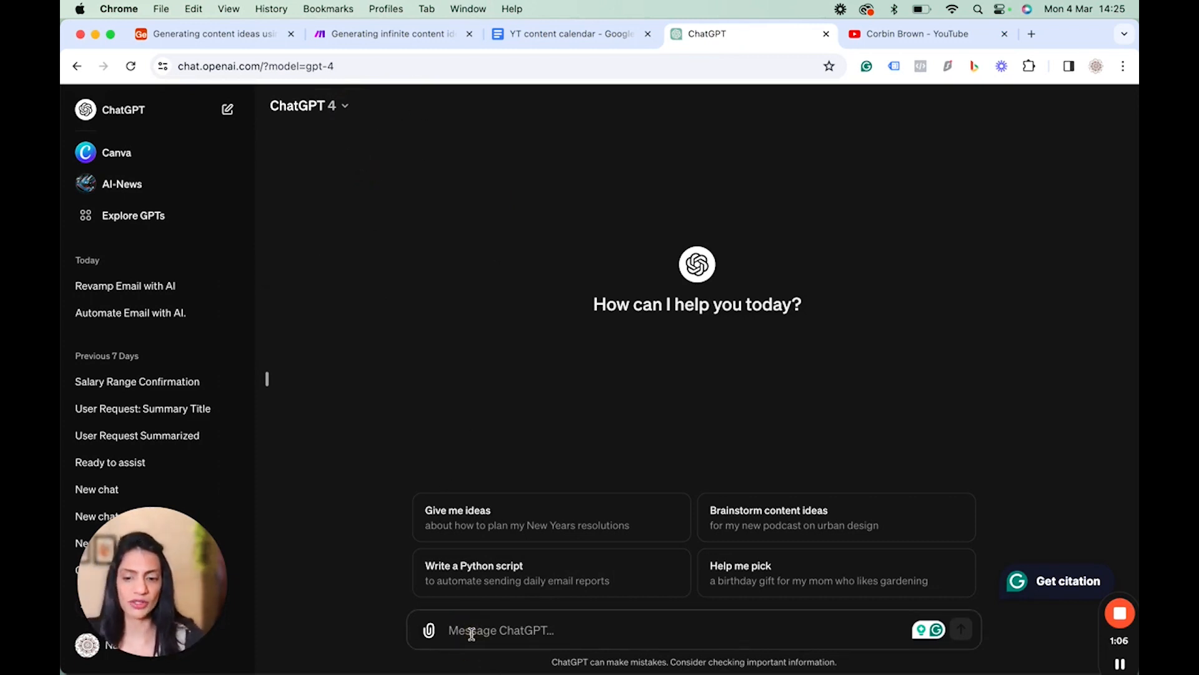
{"action": "key", "text": "super+v"}
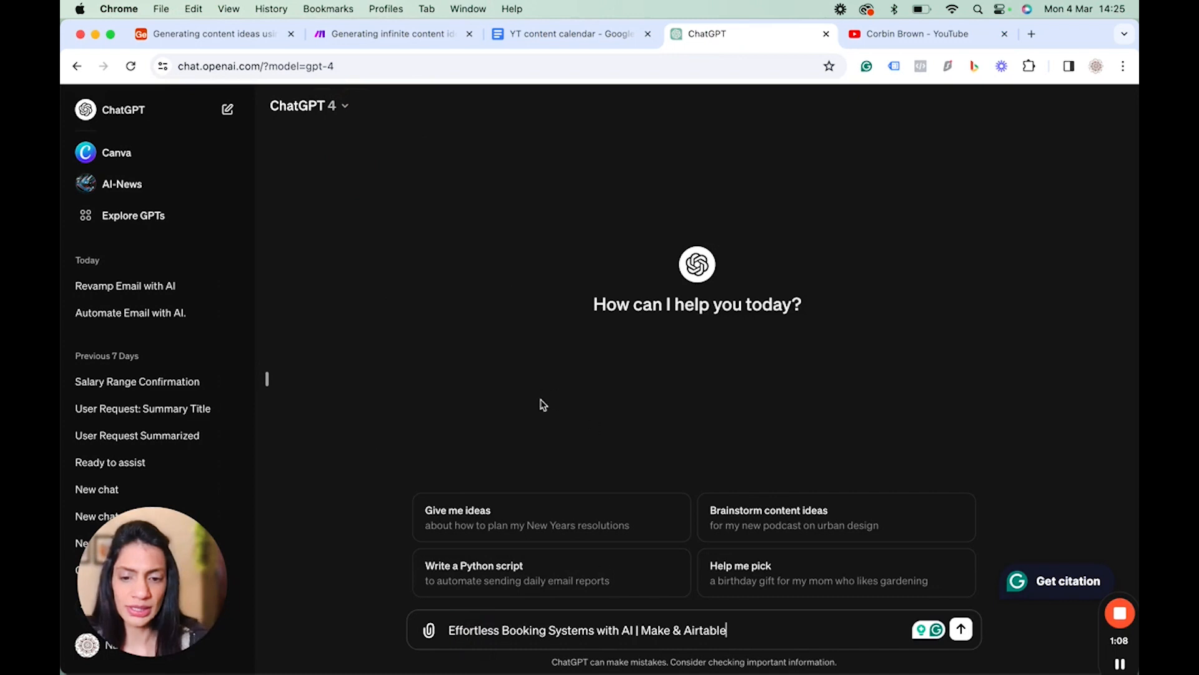
Copy the GPT-4 title-improvement prompt from the YT content calendar document and return to ChatGPT.
{"action": "left_click", "coordinate": [571, 34]}
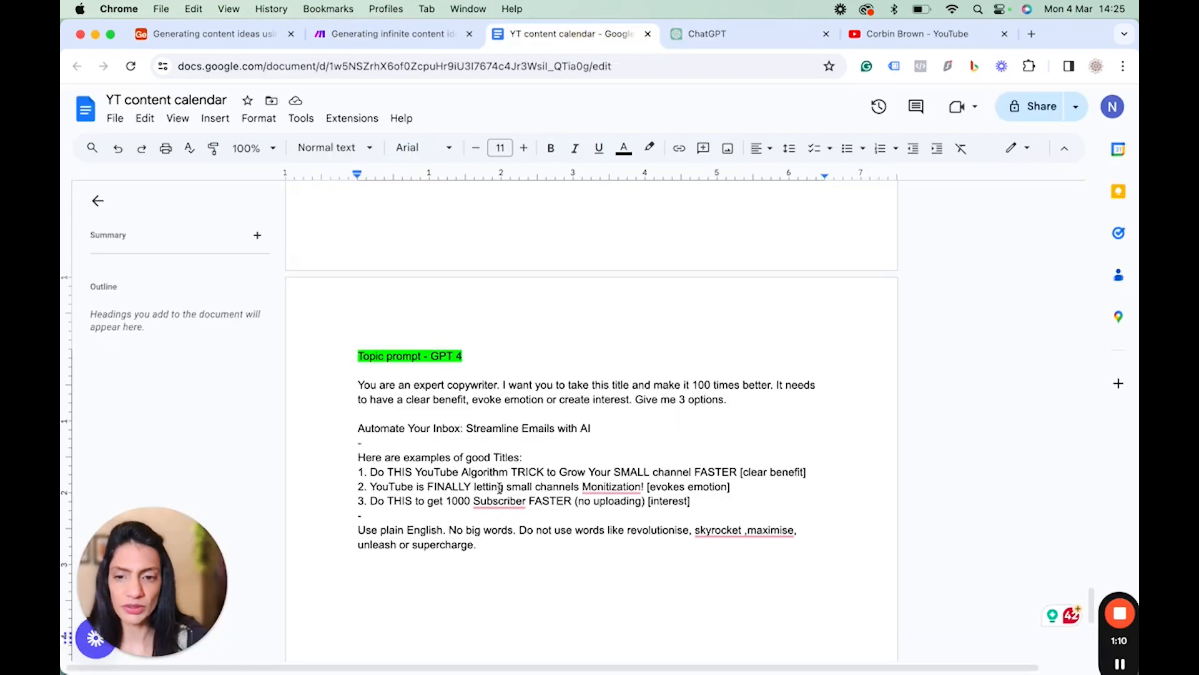
{"action": "left_click_drag", "start_coordinate": [504, 555], "coordinate": [340, 389]}
{"action": "key", "text": "super+c"}
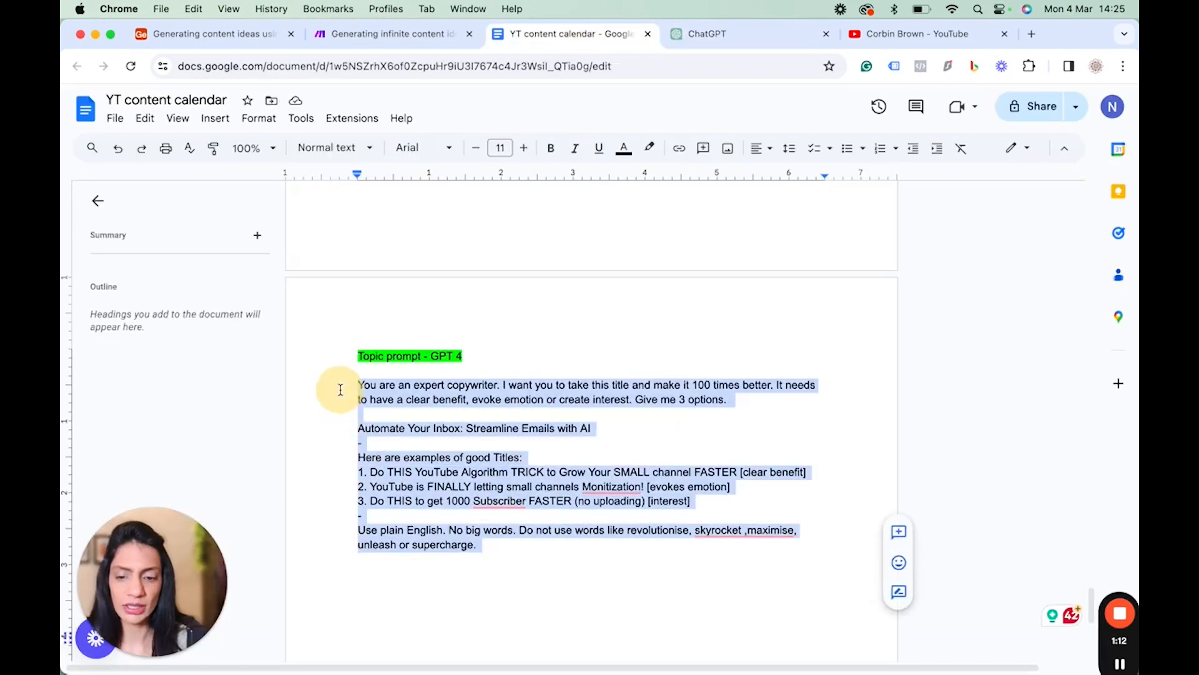
{"action": "left_click", "coordinate": [737, 34]}
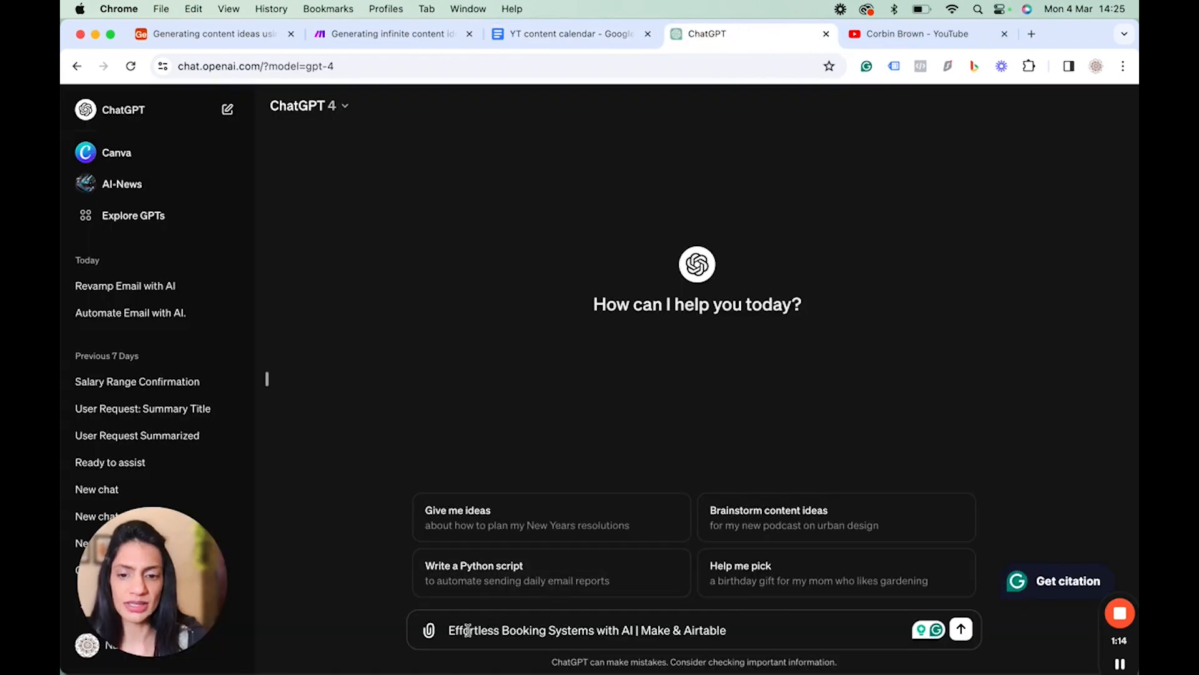
Insert the prompt above the title and replace its example title with "Effortless Booking Systems with AI | Make & Airtable".
{"action": "left_click", "coordinate": [443, 629]}
{"action": "key", "text": "shift+Return"}
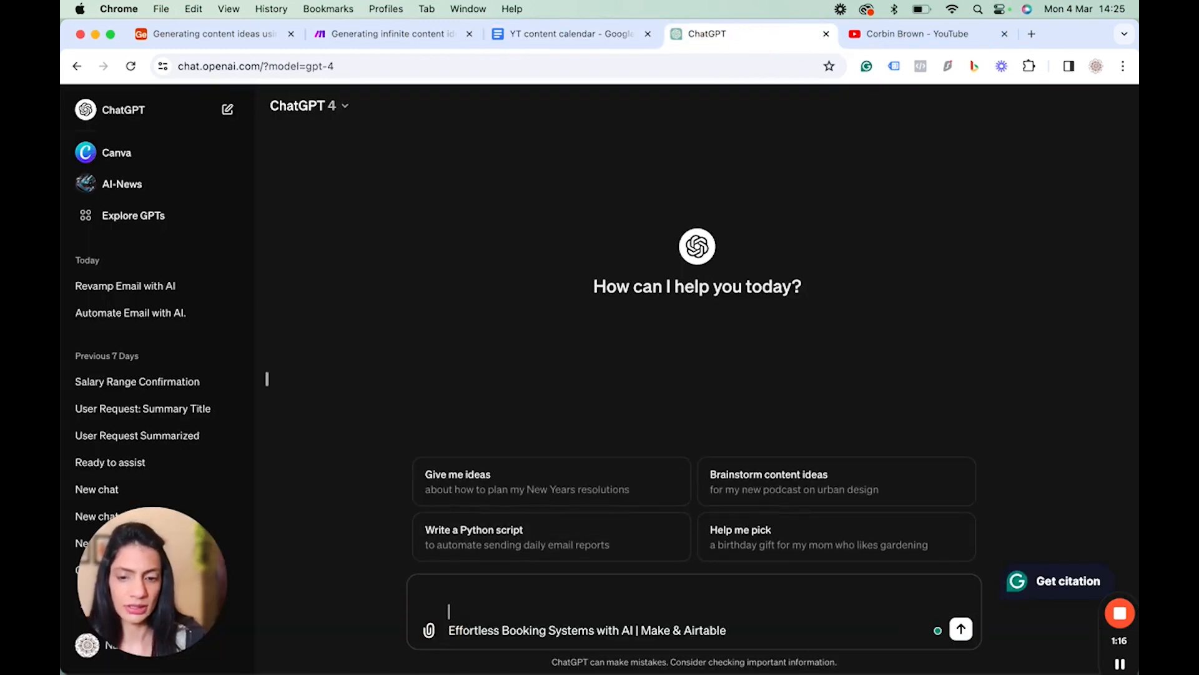
{"action": "key", "text": "super+v"}
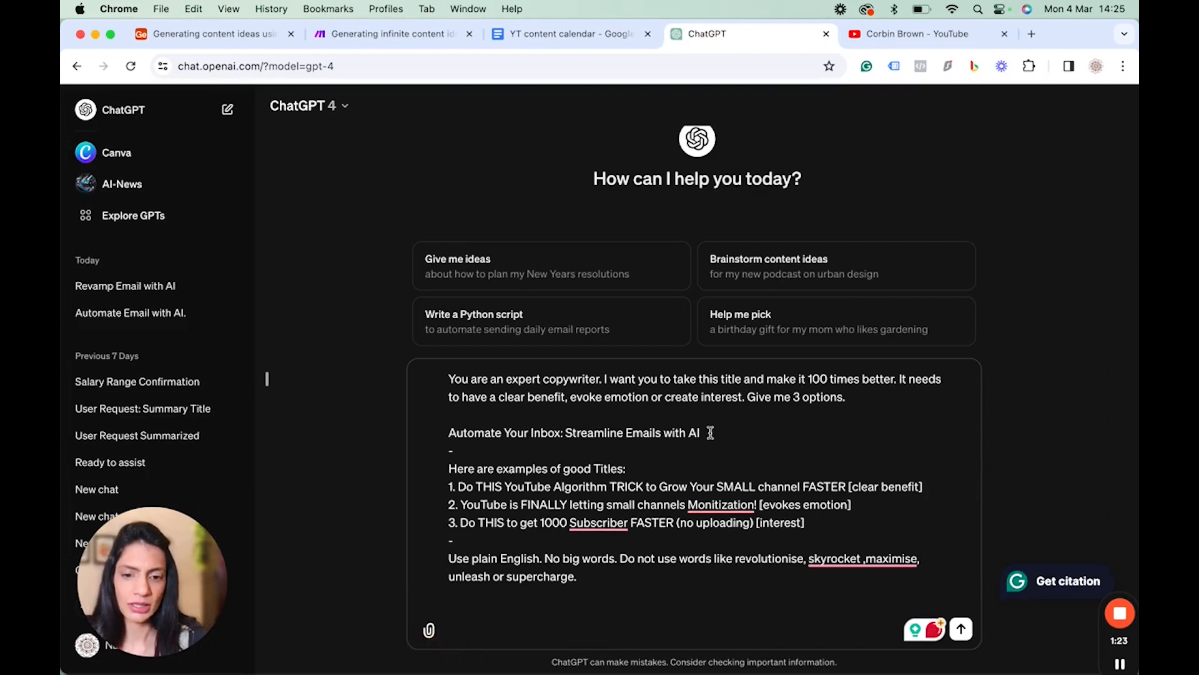
{"action": "left_click_drag", "start_coordinate": [711, 433], "coordinate": [450, 432]}
{"action": "type", "text": "Effortless Booking Systems with AI | Make & Airtable"}
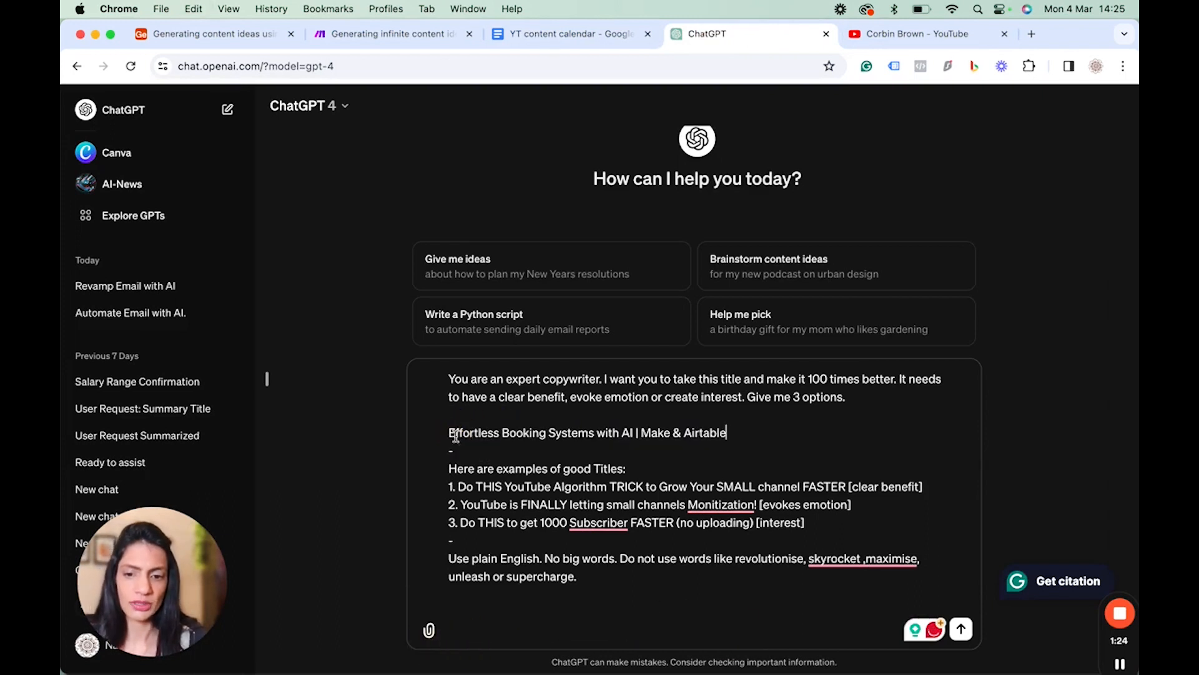
Send the title-improvement prompt to GPT-4.
{"action": "left_click", "coordinate": [628, 633]}
{"action": "key", "text": "shift+Return"}
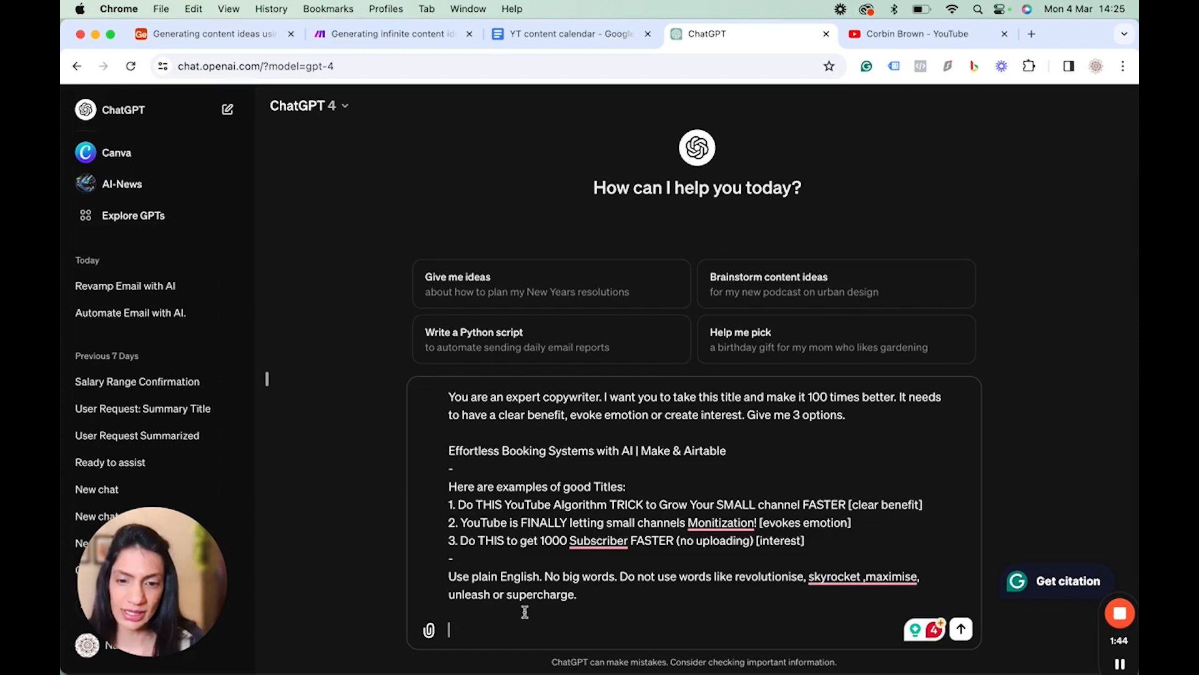
{"action": "left_click", "coordinate": [961, 629]}
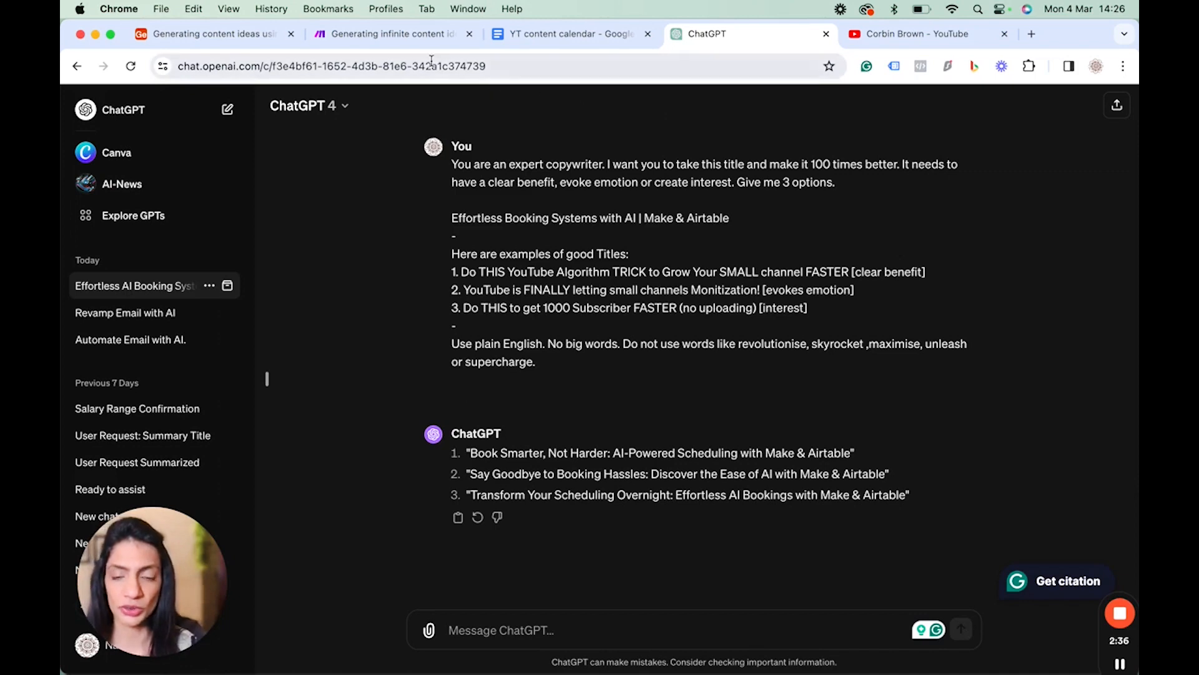
Review the full list of generated content ideas in the expanded Content ideas & Titles cell, then close it.
{"action": "left_click", "coordinate": [395, 37]}
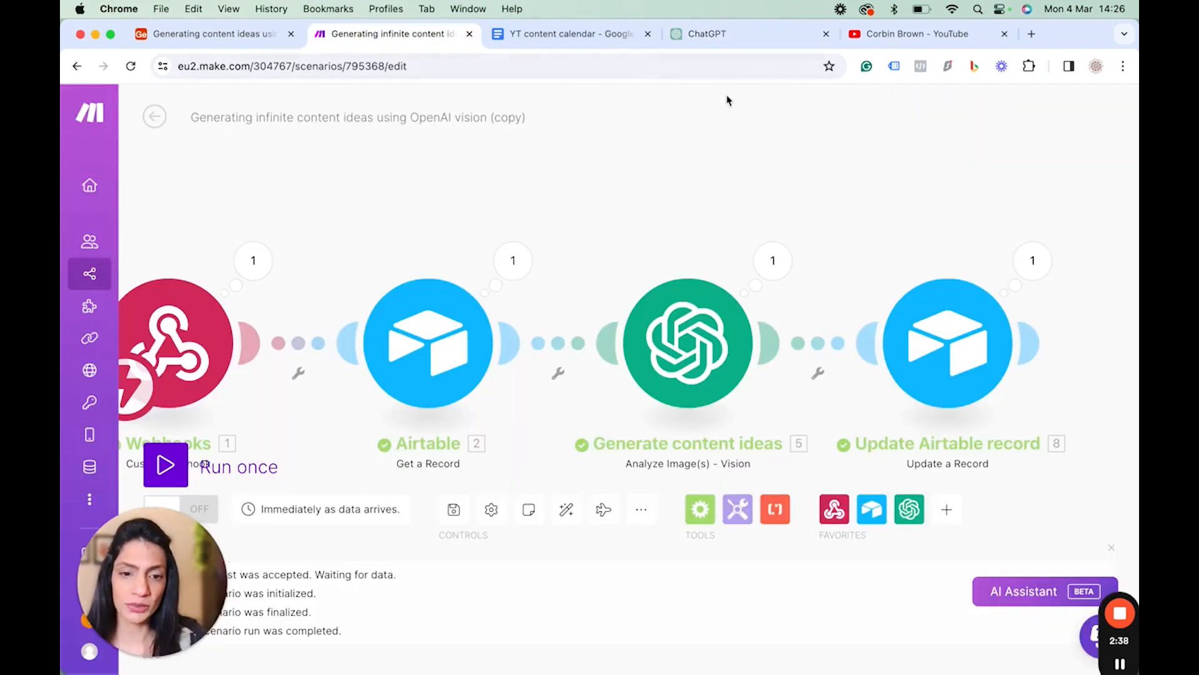
{"action": "left_click", "coordinate": [565, 36]}
{"action": "left_click", "coordinate": [392, 36]}
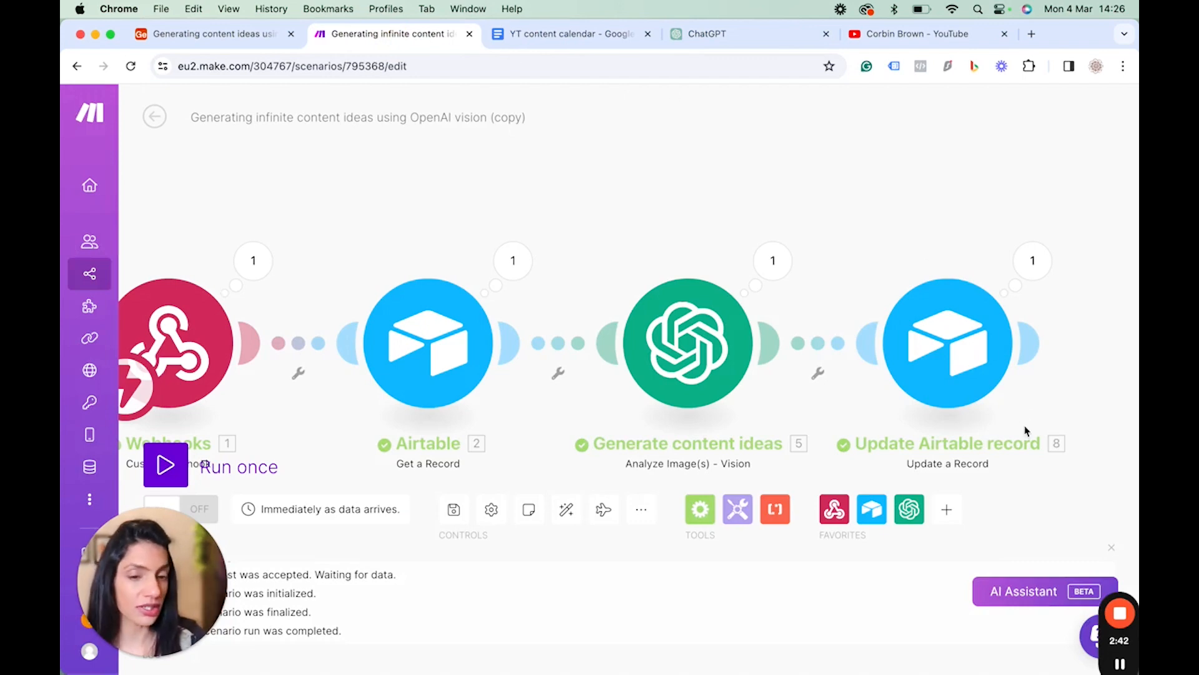
{"action": "left_click", "coordinate": [275, 35]}
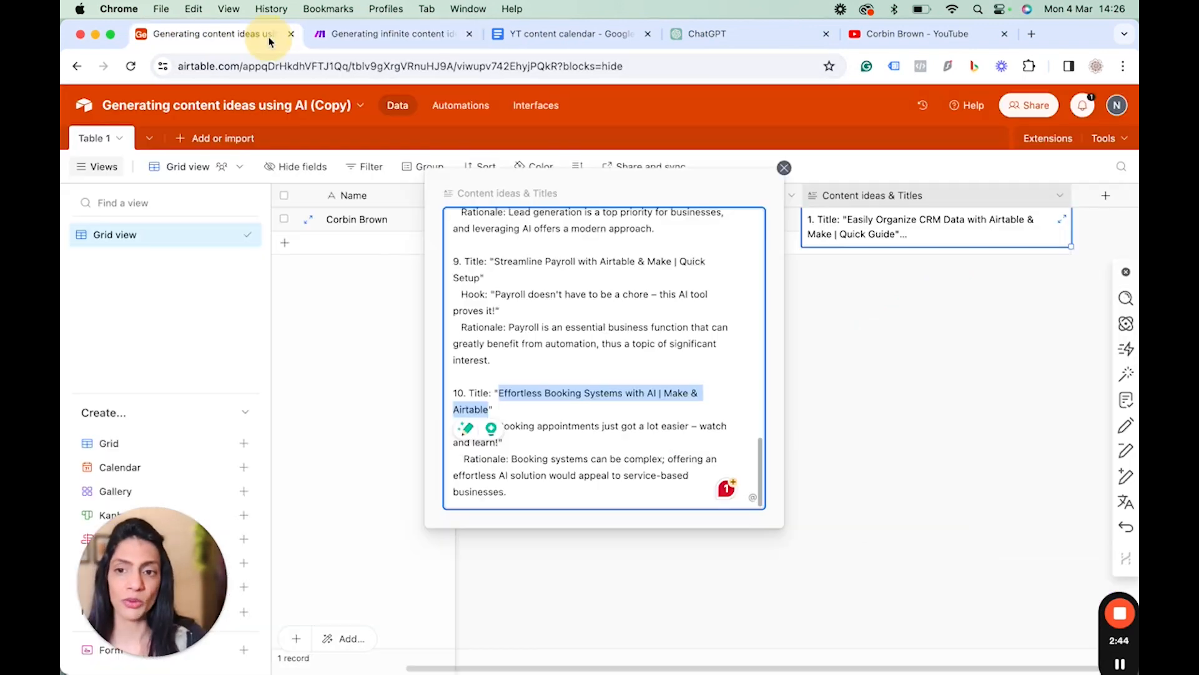
{"action": "left_click", "coordinate": [1009, 226]}
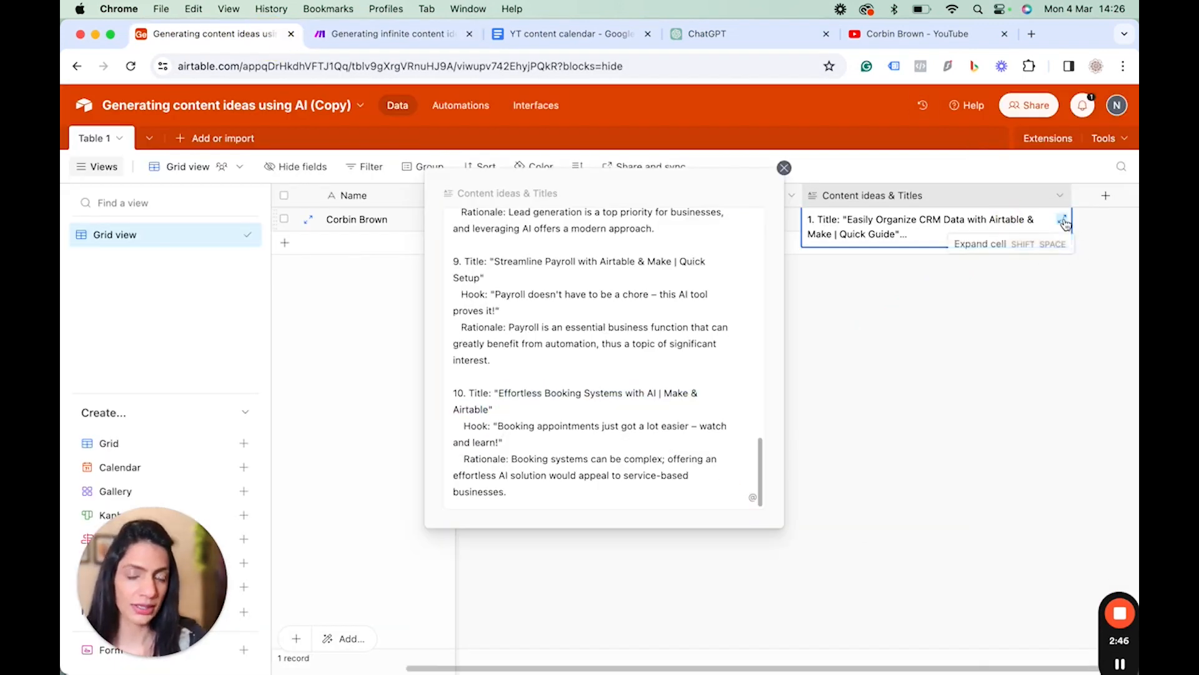
{"action": "scroll", "coordinate": [587, 337], "scroll_direction": "up", "scroll_amount": 15}
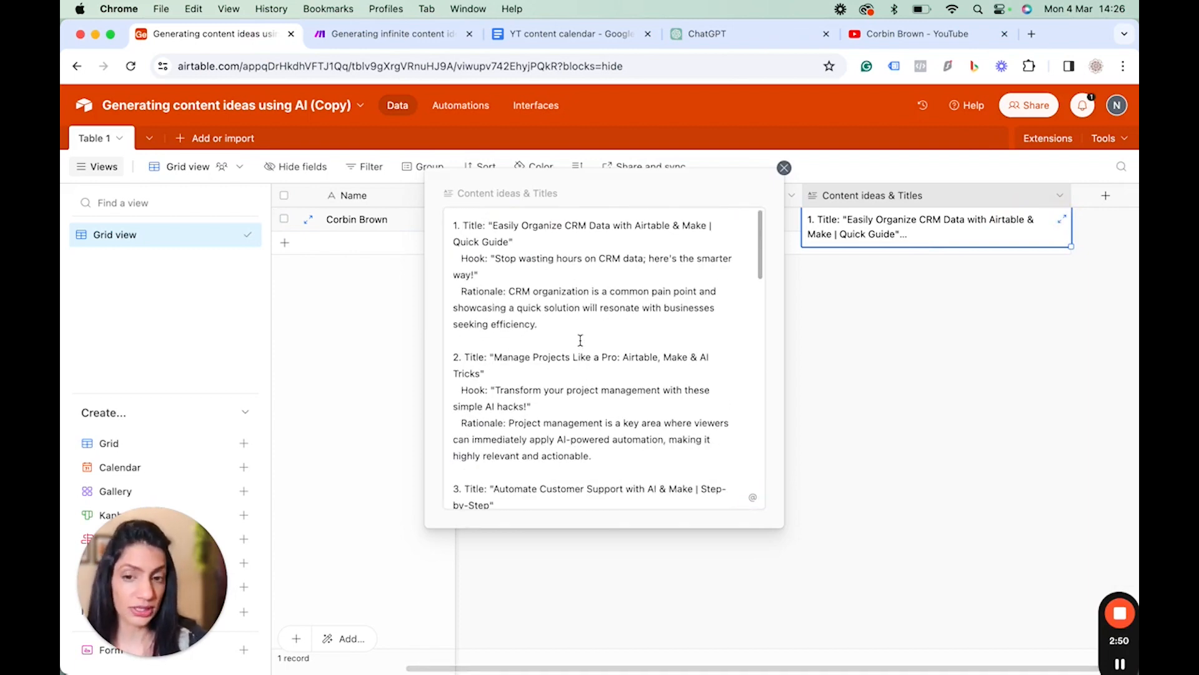
{"action": "left_click", "coordinate": [784, 169]}
{"action": "scroll", "coordinate": [860, 321], "scroll_direction": "right", "scroll_amount": 2}
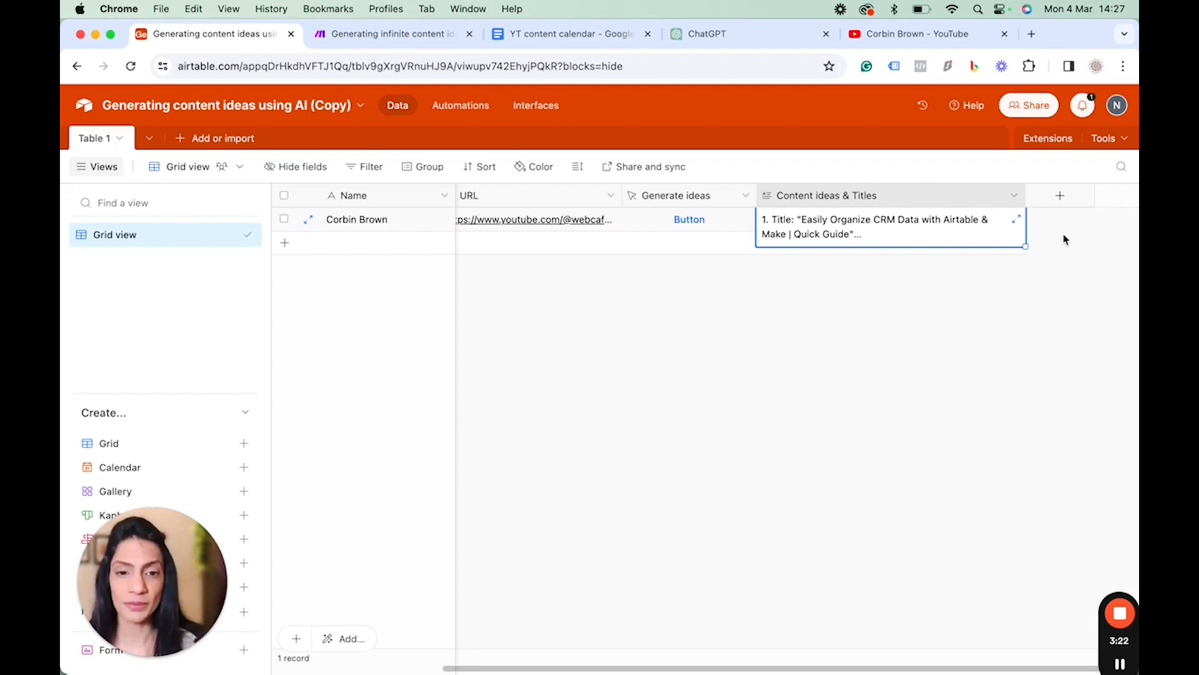
{"action": "scroll", "coordinate": [1066, 240], "scroll_direction": "left", "scroll_amount": 3}
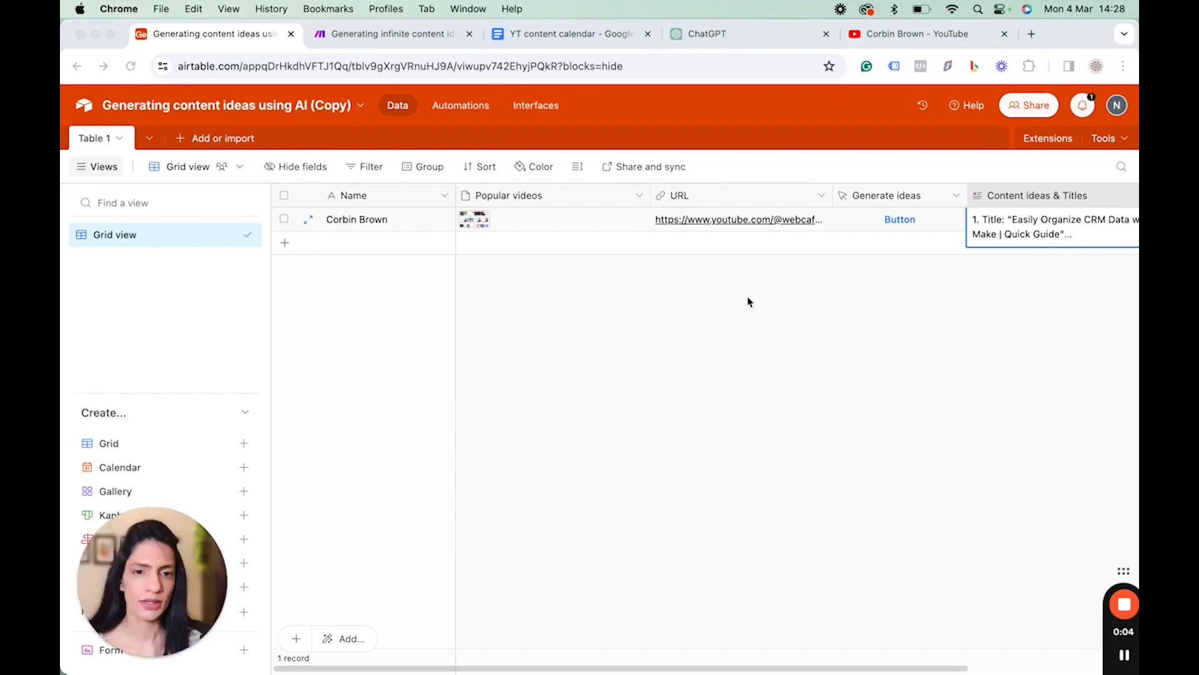
Capture a screenshot of a further section of the channel's popular videos grid.
{"action": "left_click", "coordinate": [904, 39]}
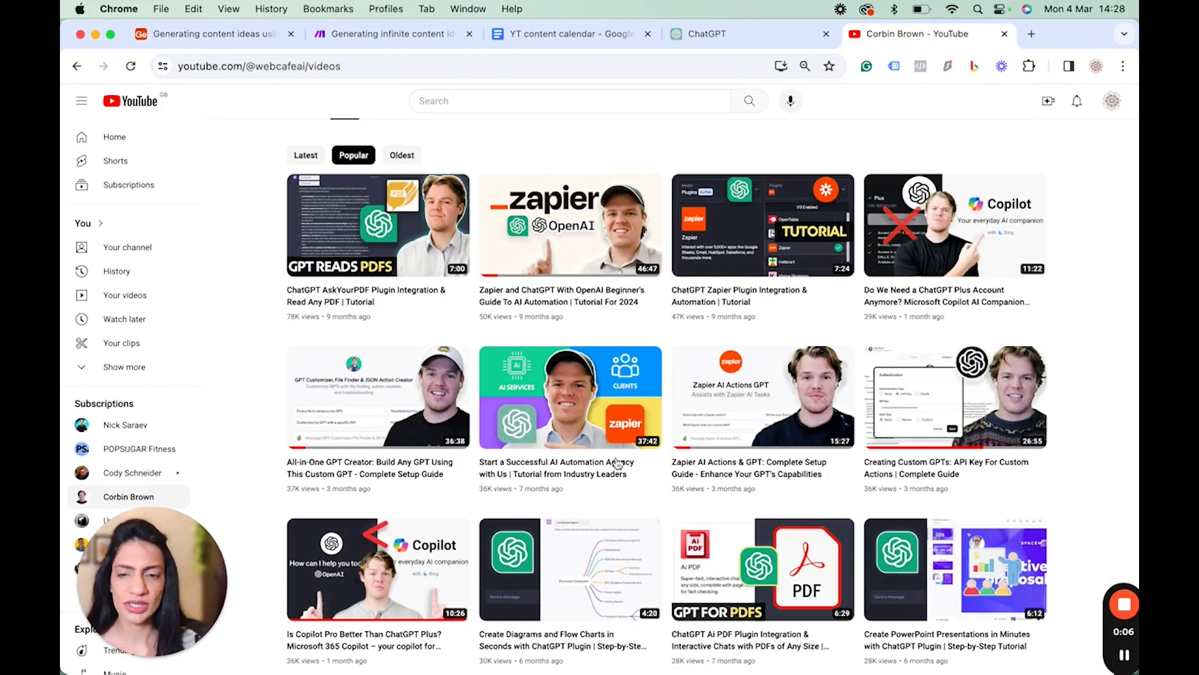
{"action": "scroll", "coordinate": [675, 432], "scroll_direction": "up", "scroll_amount": 1}
{"action": "scroll", "coordinate": [675, 431], "scroll_direction": "down", "scroll_amount": 1}
{"action": "scroll", "coordinate": [675, 432], "scroll_direction": "down", "scroll_amount": 8}
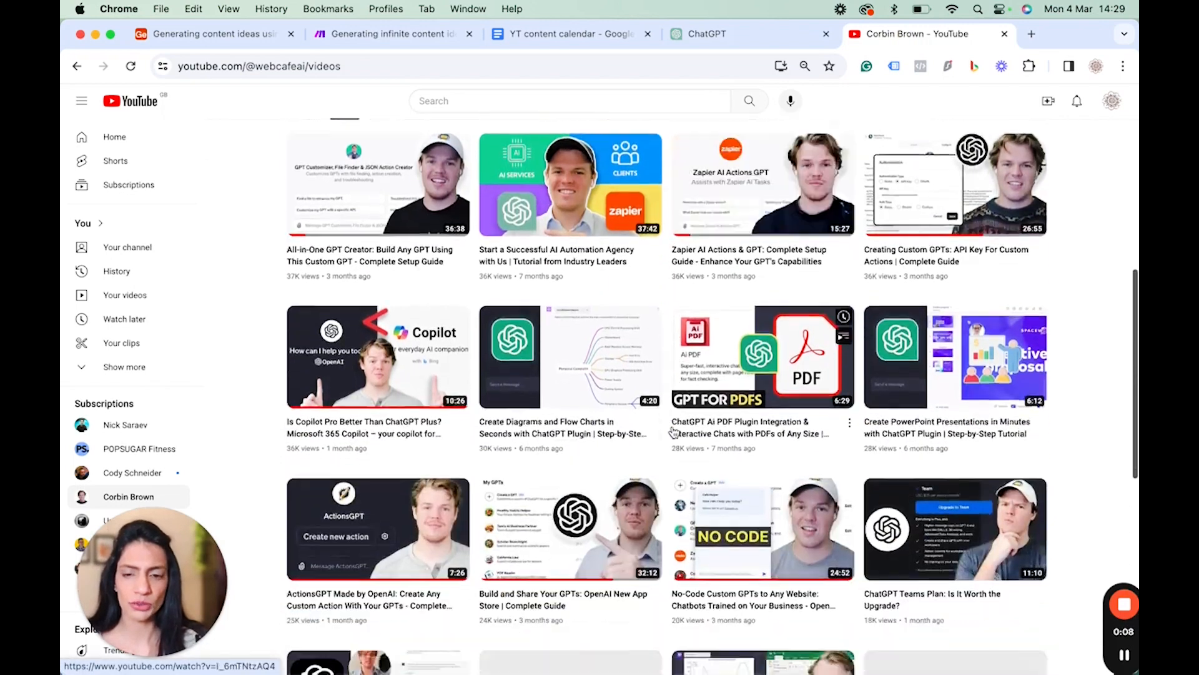
{"action": "scroll", "coordinate": [674, 431], "scroll_direction": "down", "scroll_amount": 1}
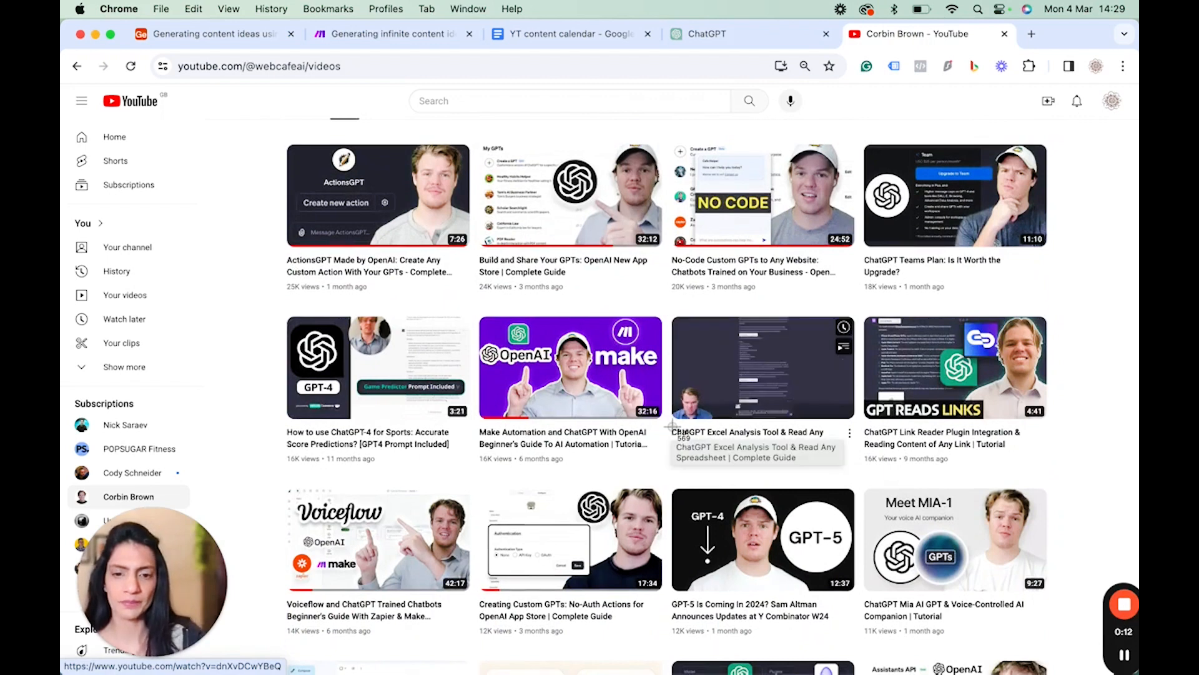
{"action": "key", "text": "super+shift+4"}
{"action": "mouse_move", "coordinate": [282, 133]}
{"action": "left_mouse_down"}
{"action": "mouse_move", "coordinate": [481, 425]}
{"action": "mouse_move", "coordinate": [850, 594]}
{"action": "mouse_move", "coordinate": [1041, 662]}
{"action": "mouse_move", "coordinate": [1047, 649]}
{"action": "mouse_move", "coordinate": [1077, 663]}
{"action": "left_mouse_up"}
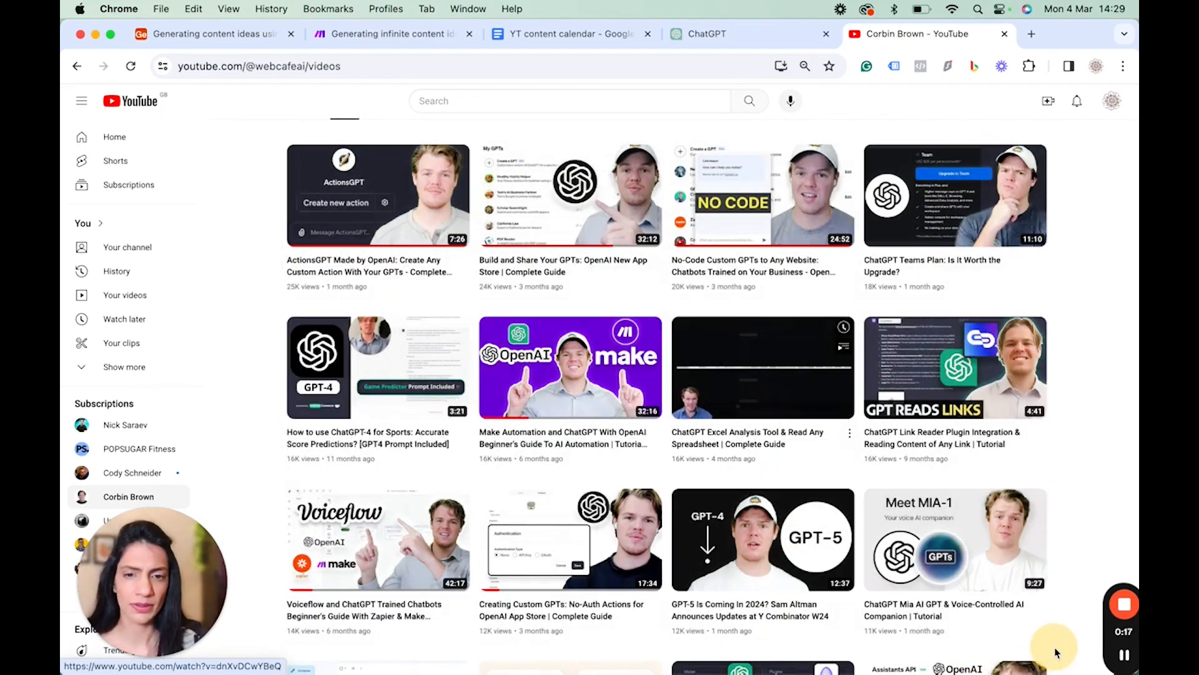
Upload the new screenshot "Screenshot 2024-03-04 at 14.29.10" as an extra attachment in the record's Popular videos cell.
{"action": "left_click", "coordinate": [194, 34]}
{"action": "left_click", "coordinate": [523, 225]}
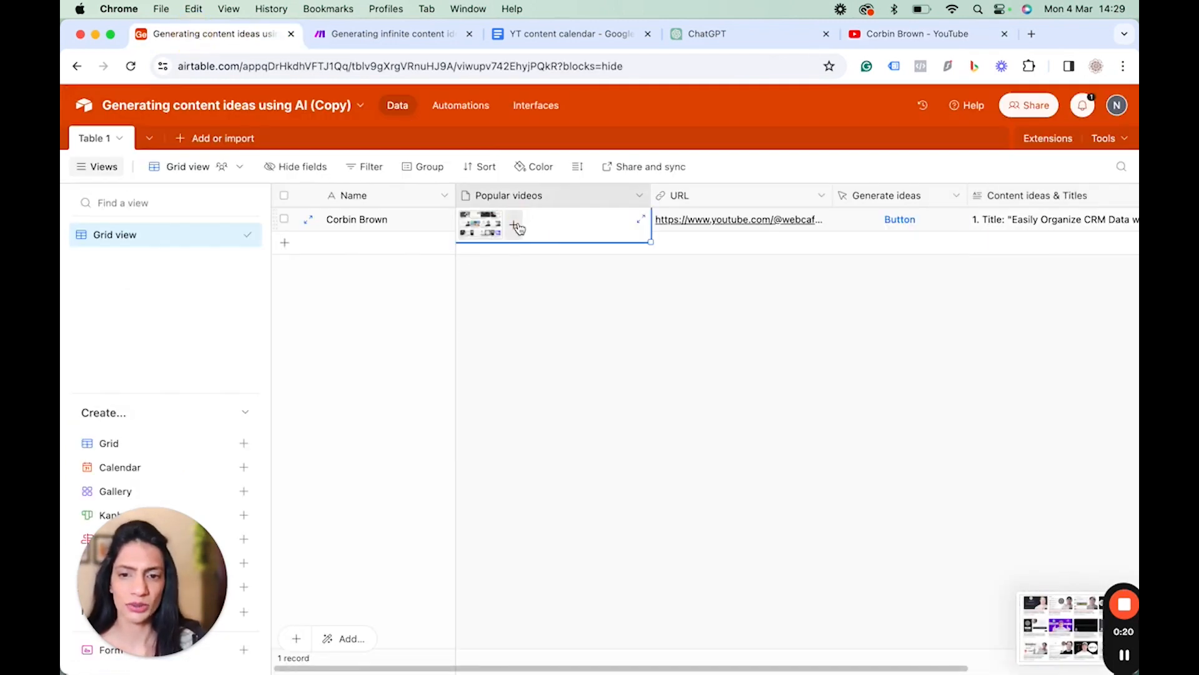
{"action": "left_click", "coordinate": [514, 225]}
{"action": "left_click", "coordinate": [719, 421]}
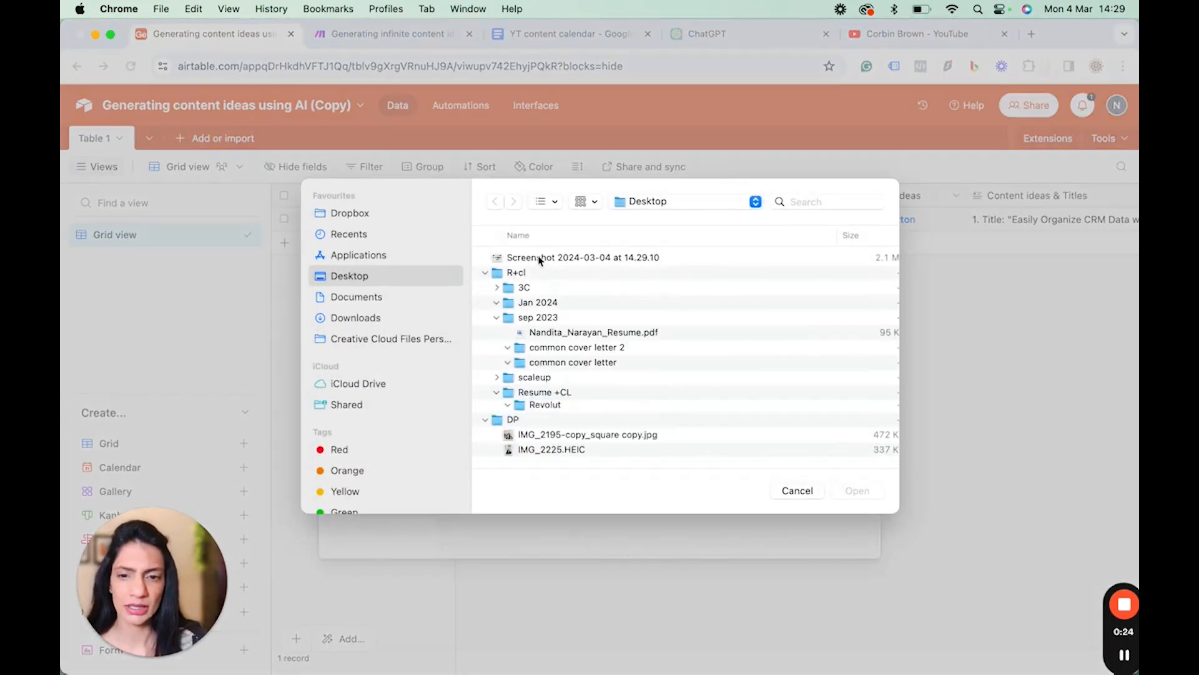
{"action": "double_click", "coordinate": [534, 259]}
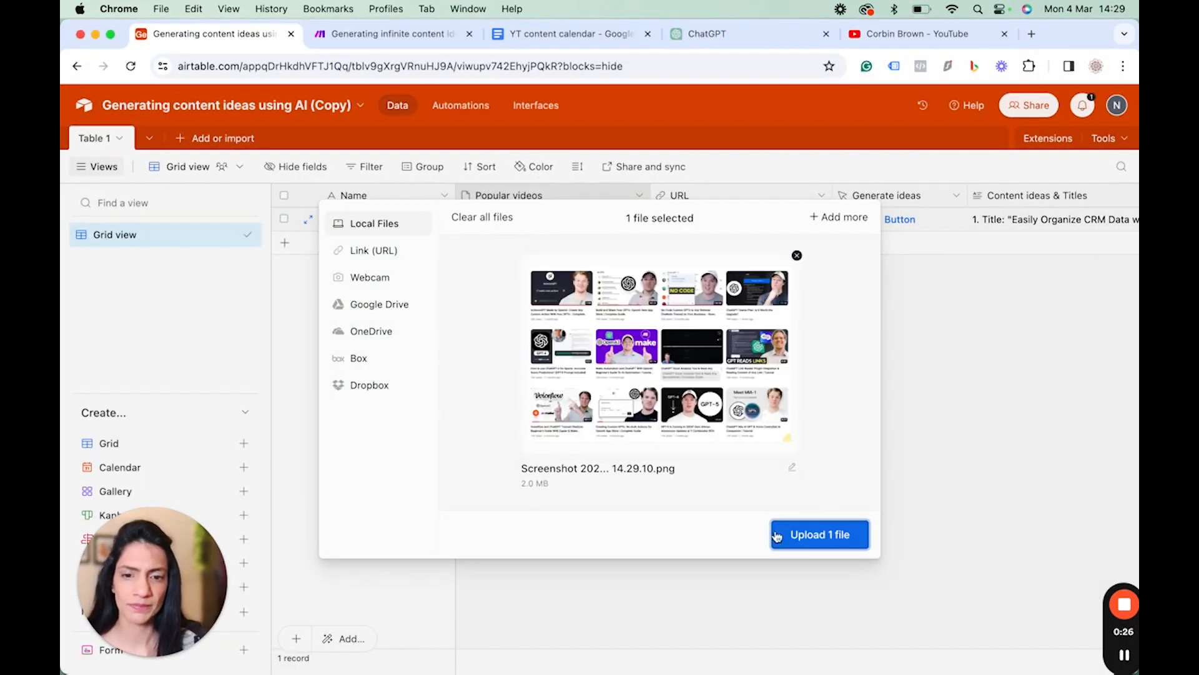
{"action": "left_click", "coordinate": [835, 541]}
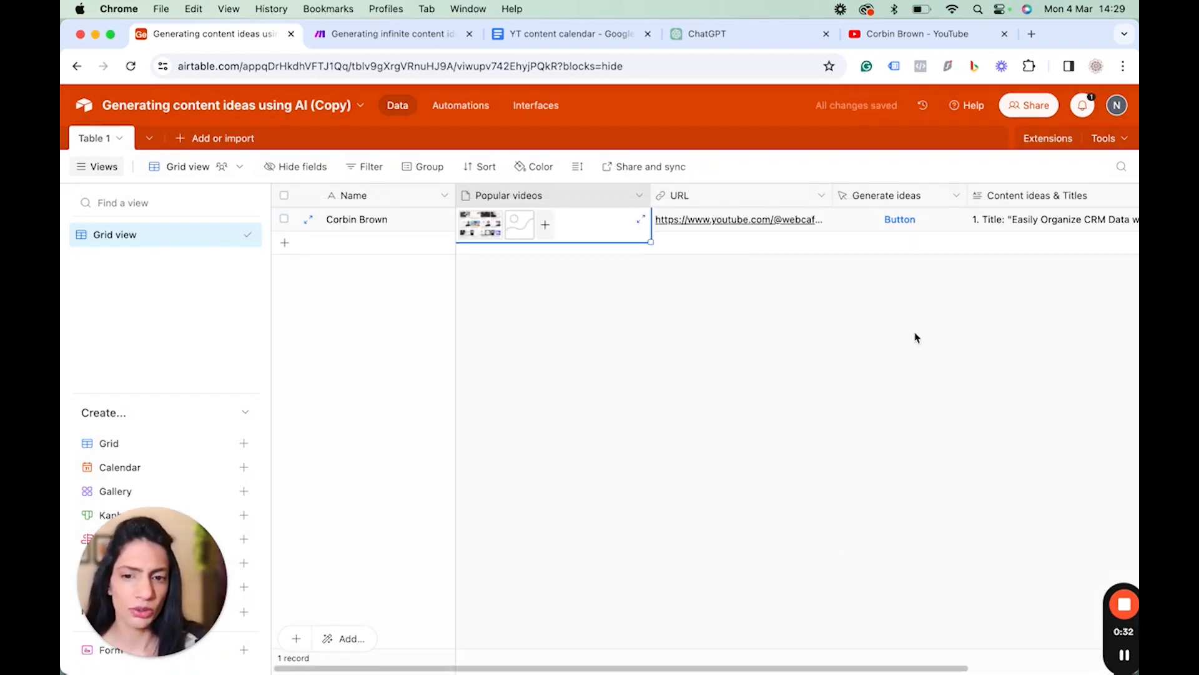
Clear the record's Content ideas & Titles cell.
{"action": "scroll", "coordinate": [916, 337], "scroll_direction": "right", "scroll_amount": 2}
{"action": "scroll", "coordinate": [1058, 339], "scroll_direction": "left", "scroll_amount": 2}
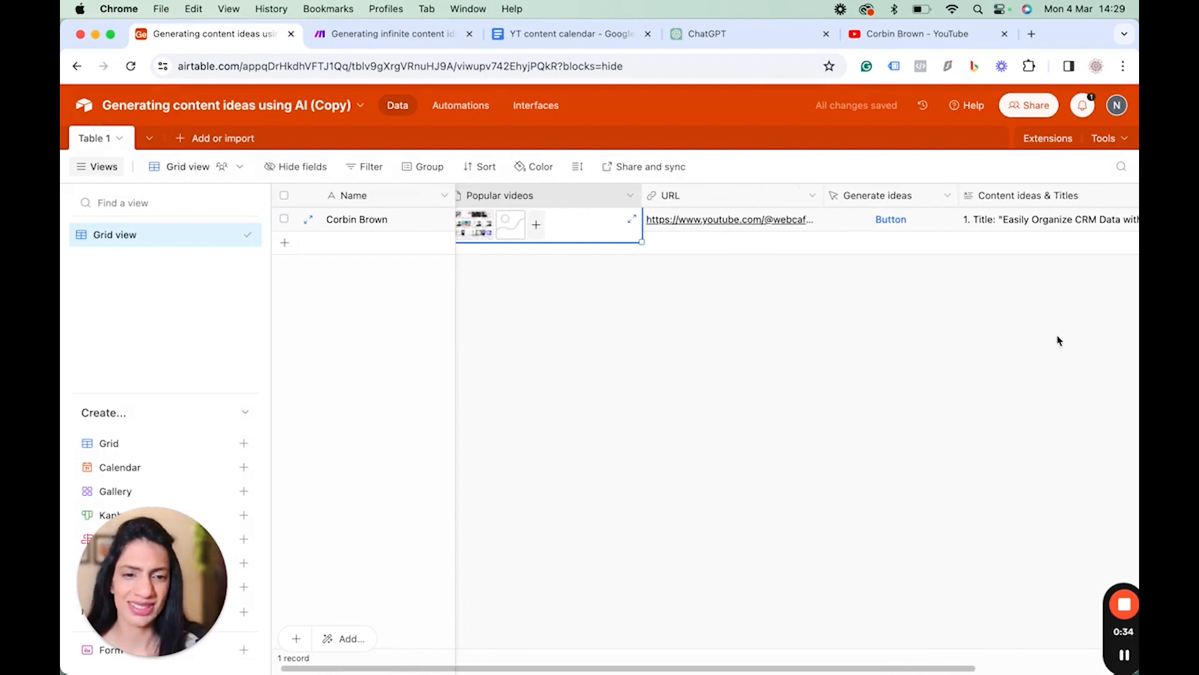
{"action": "left_click", "coordinate": [1054, 225]}
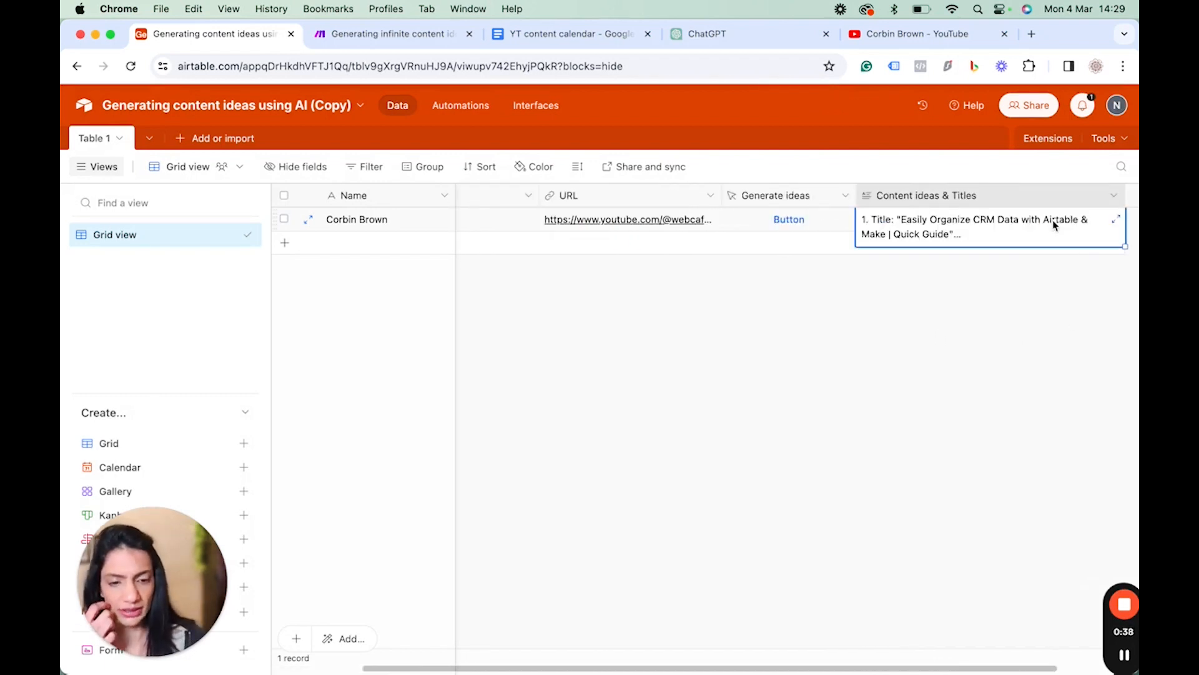
{"action": "key", "text": "Delete"}
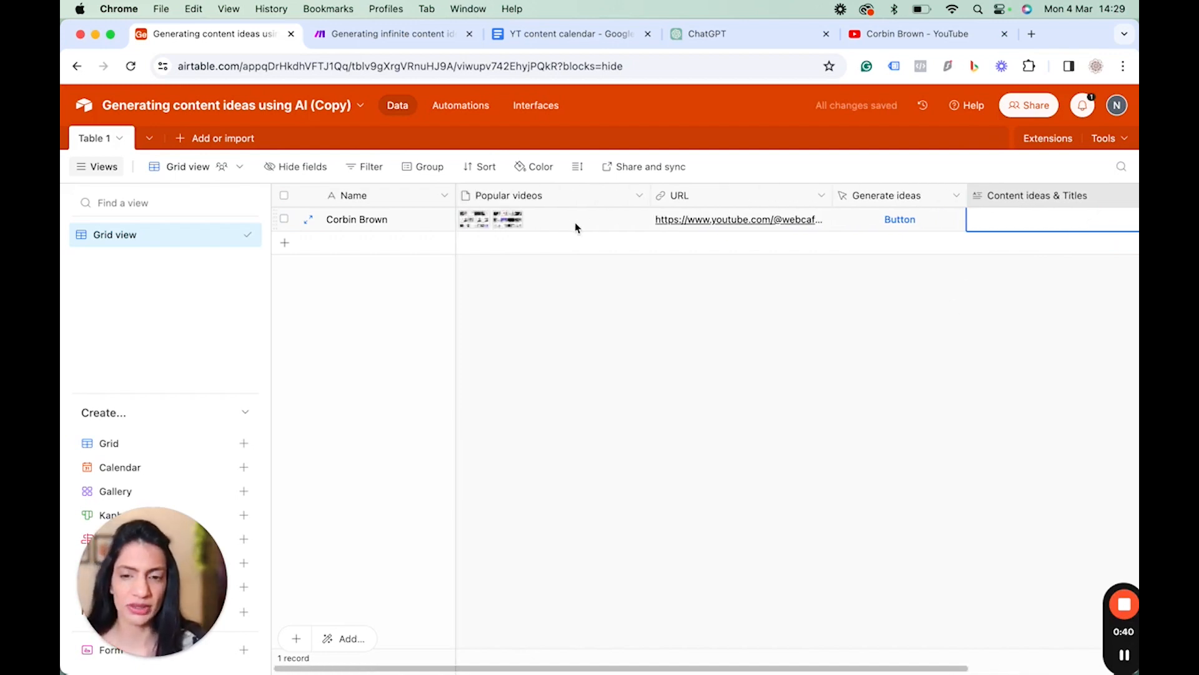
Preview the attached screenshots in the Popular videos cell and close the preview.
{"action": "left_click", "coordinate": [481, 225]}
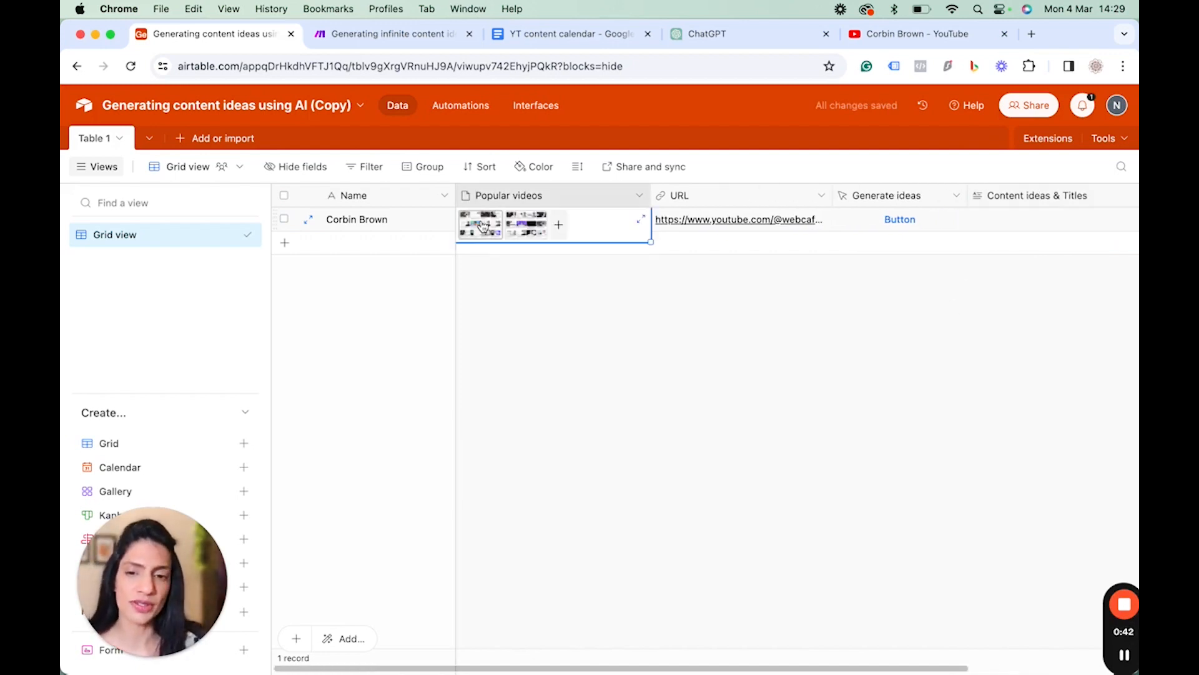
{"action": "left_click", "coordinate": [482, 227]}
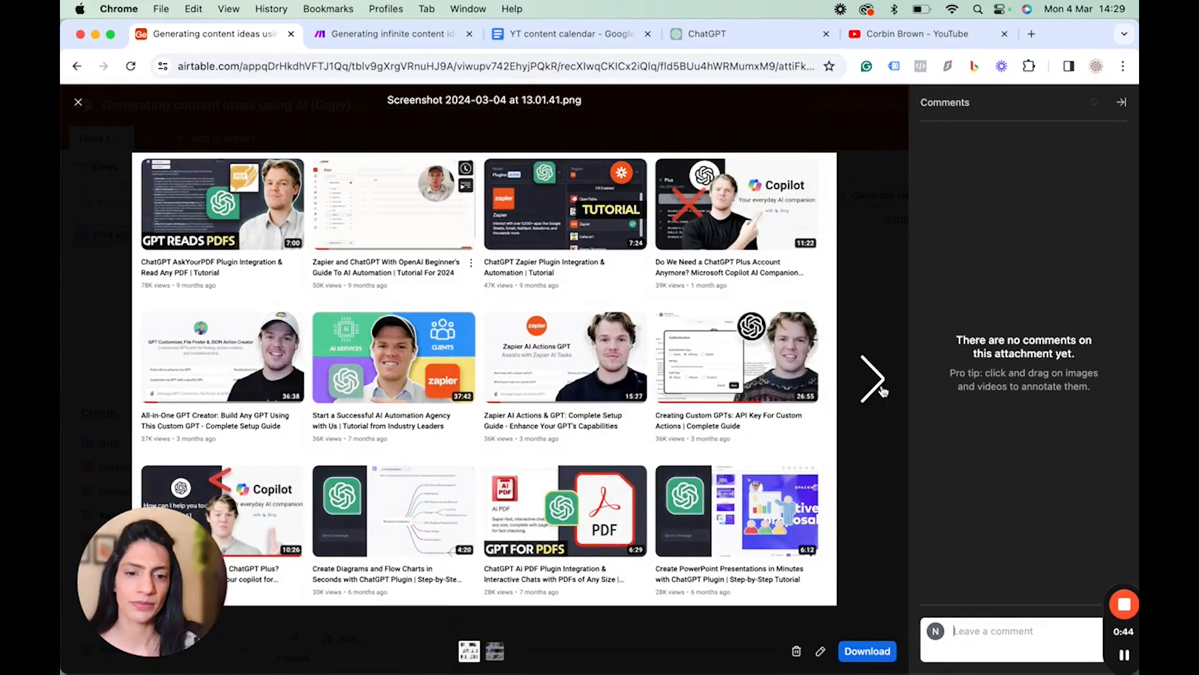
{"action": "left_click", "coordinate": [873, 378]}
{"action": "left_click", "coordinate": [79, 101]}
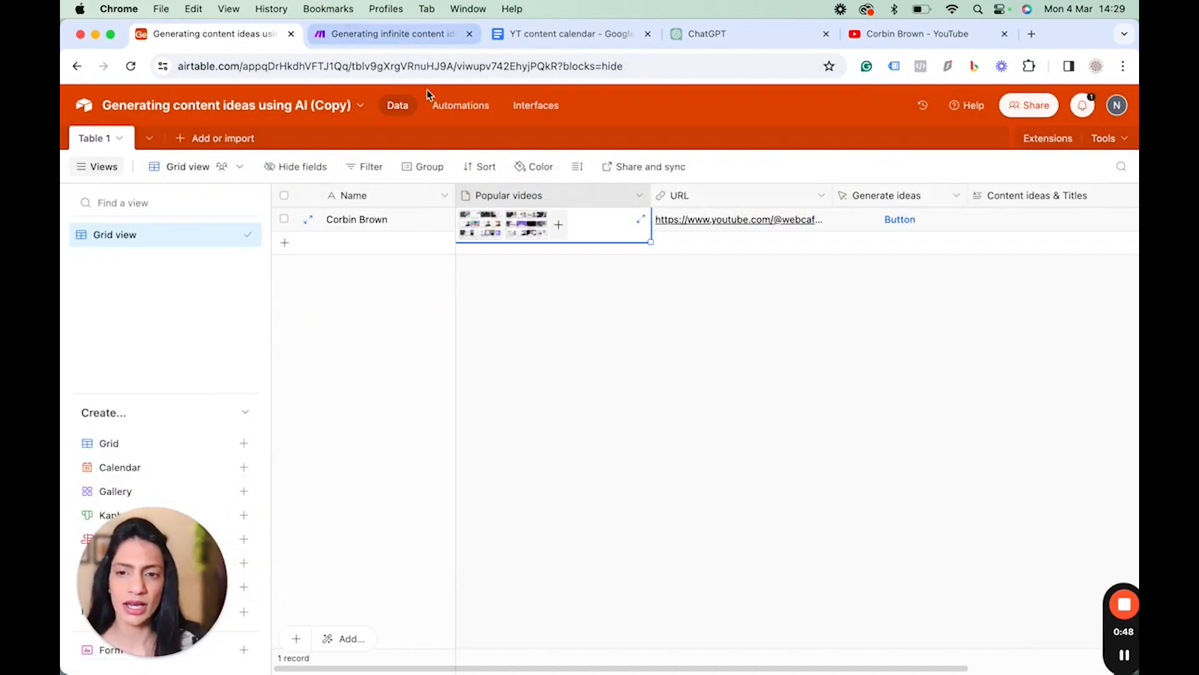
Run the Make scenario once, choosing to wait for new webhook data.
{"action": "left_click", "coordinate": [386, 34]}
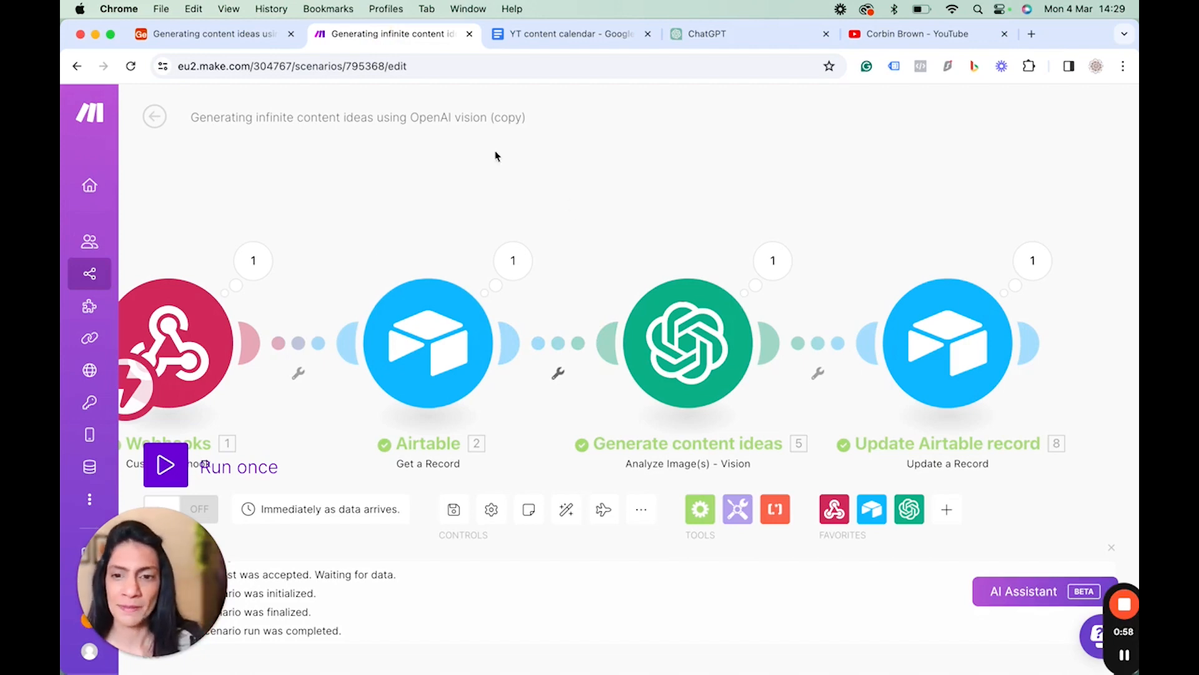
{"action": "left_click", "coordinate": [201, 558]}
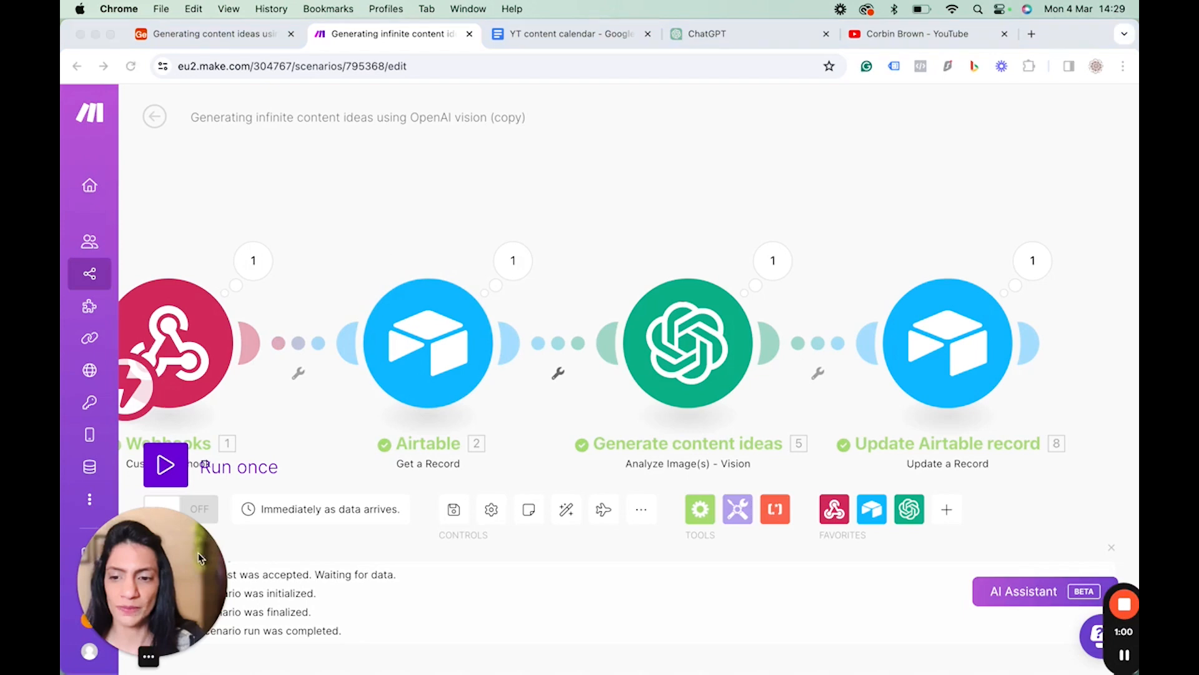
{"action": "left_click_drag", "start_coordinate": [201, 557], "coordinate": [271, 552]}
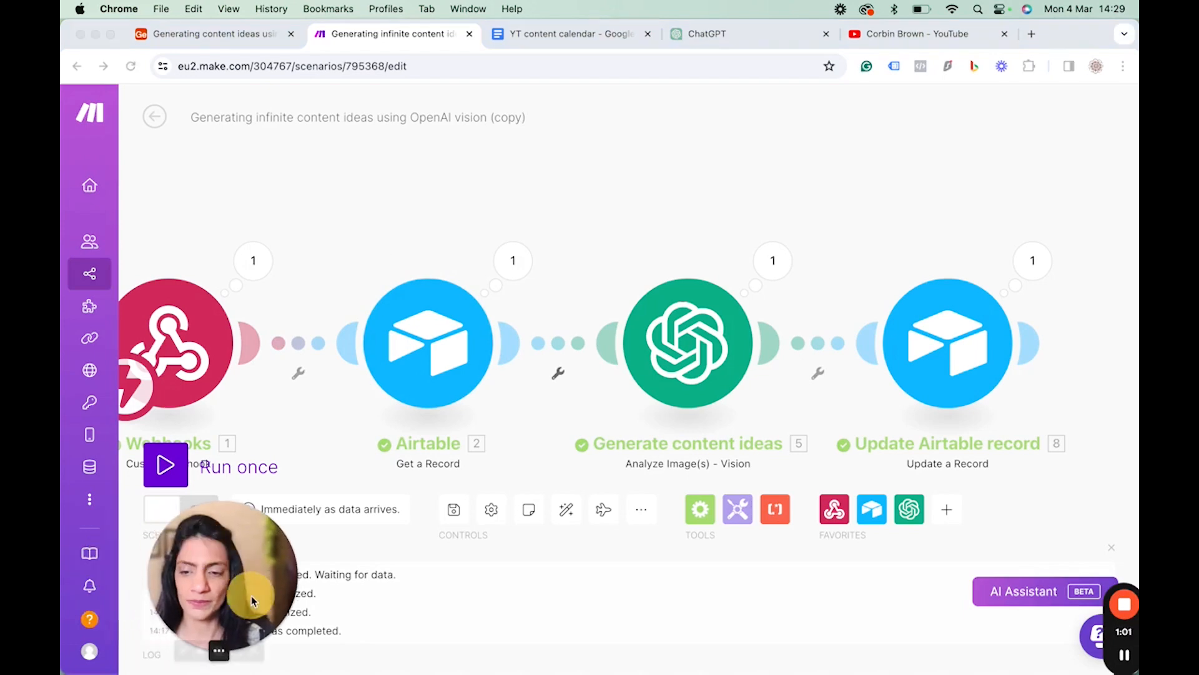
{"action": "left_click", "coordinate": [173, 474]}
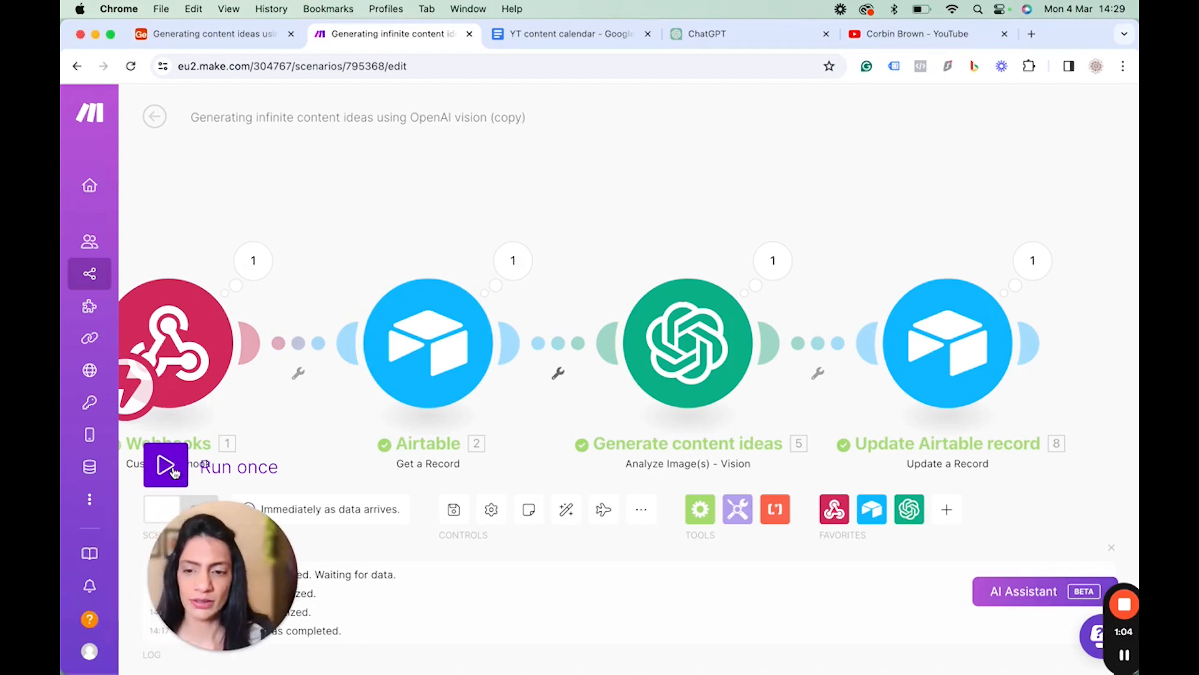
{"action": "left_click", "coordinate": [172, 470]}
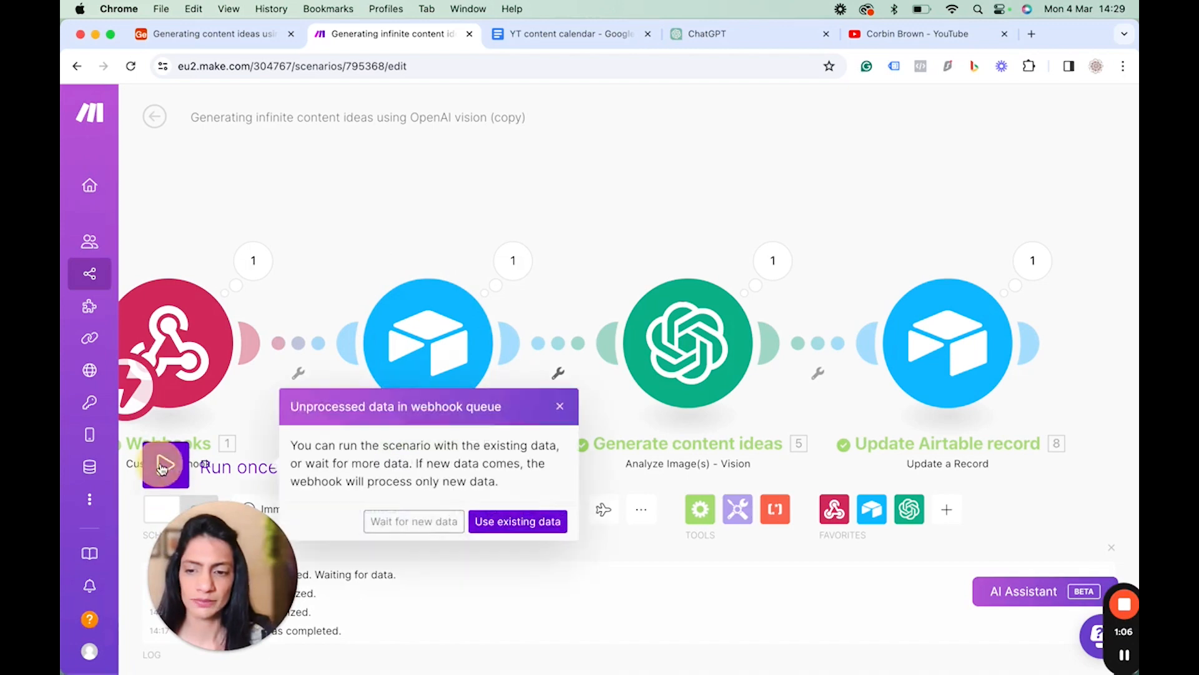
{"action": "left_click", "coordinate": [413, 522]}
Trigger the webhook with the record's Generate ideas button and return to the running scenario.
{"action": "left_click", "coordinate": [204, 35]}
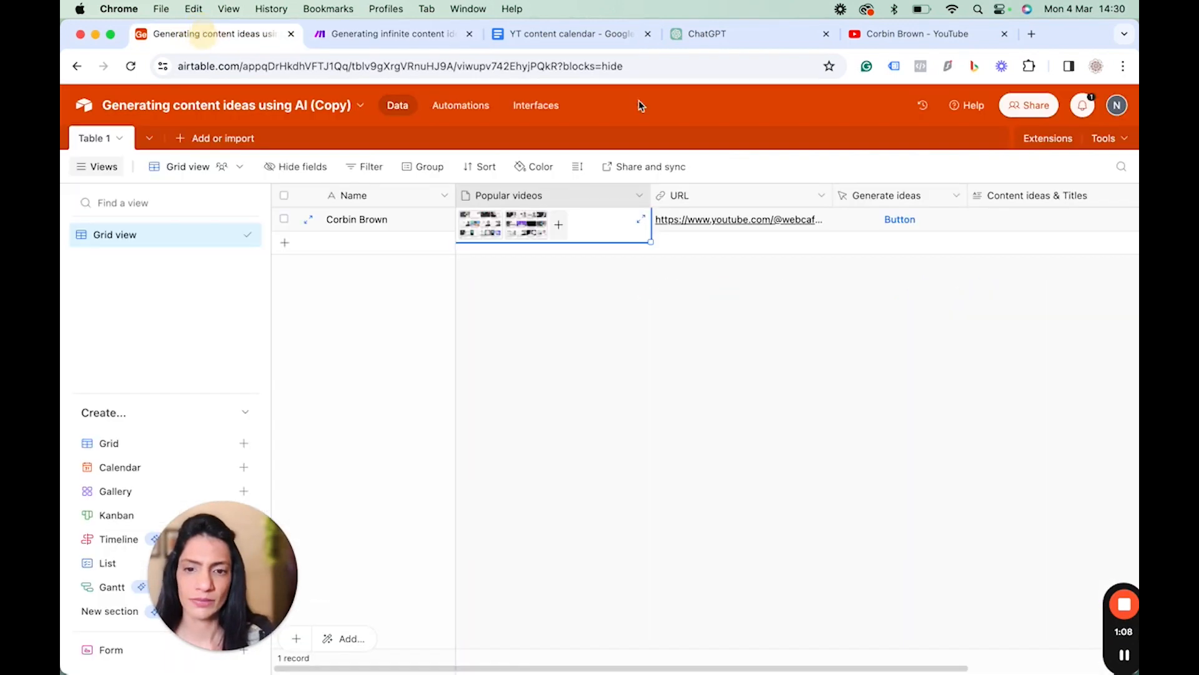
{"action": "left_click", "coordinate": [903, 219]}
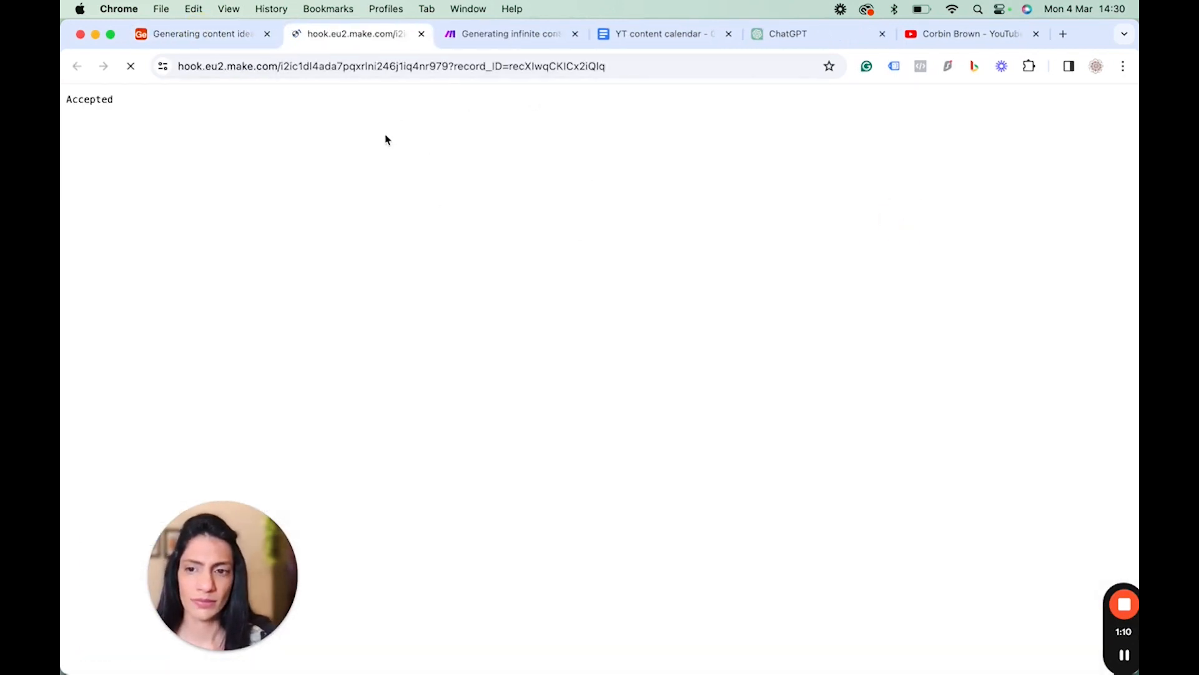
{"action": "left_click", "coordinate": [473, 33]}
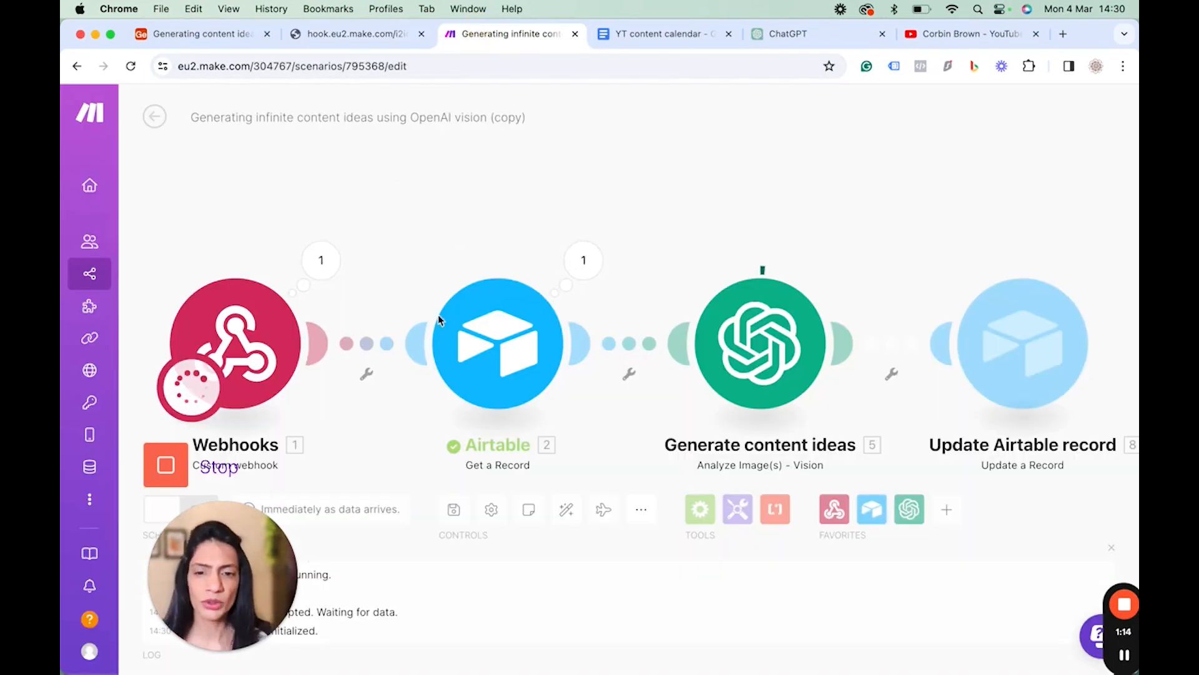
Inspect the result output of the Generate content ideas OpenAI module.
{"action": "scroll", "coordinate": [438, 320], "scroll_direction": "right", "scroll_amount": 3}
{"action": "scroll", "coordinate": [438, 320], "scroll_direction": "down", "scroll_amount": 1}
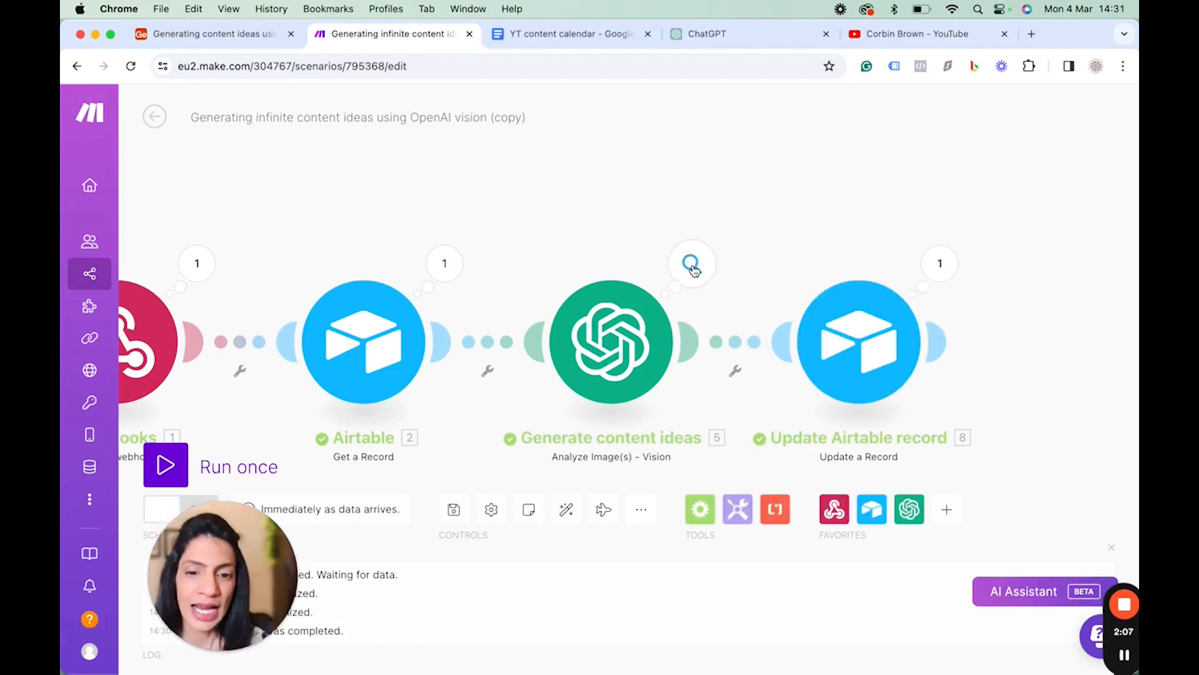
{"action": "left_click", "coordinate": [693, 264]}
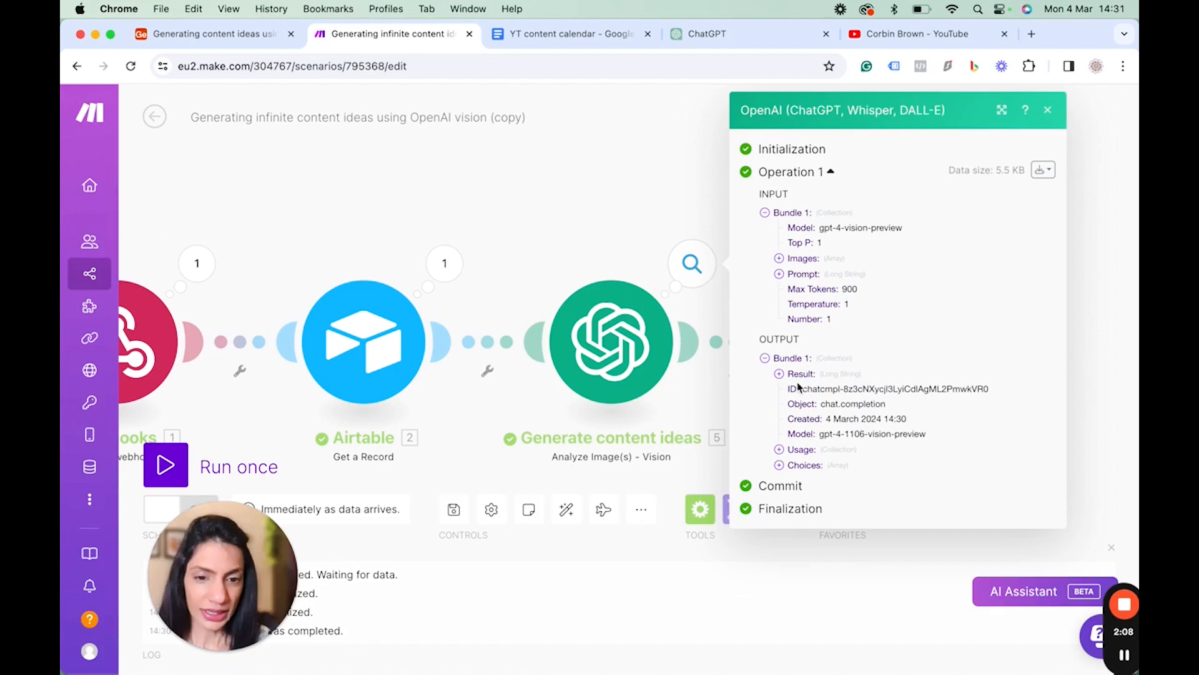
{"action": "left_click", "coordinate": [779, 374]}
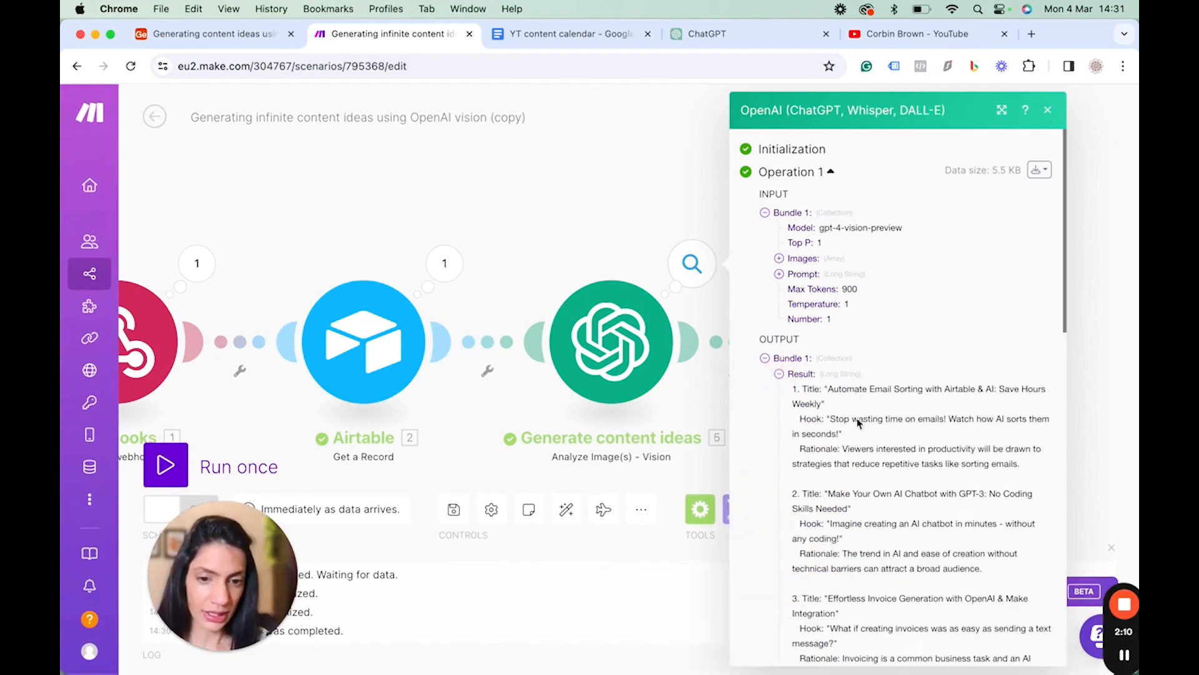
{"action": "scroll", "coordinate": [874, 494], "scroll_direction": "down", "scroll_amount": 2}
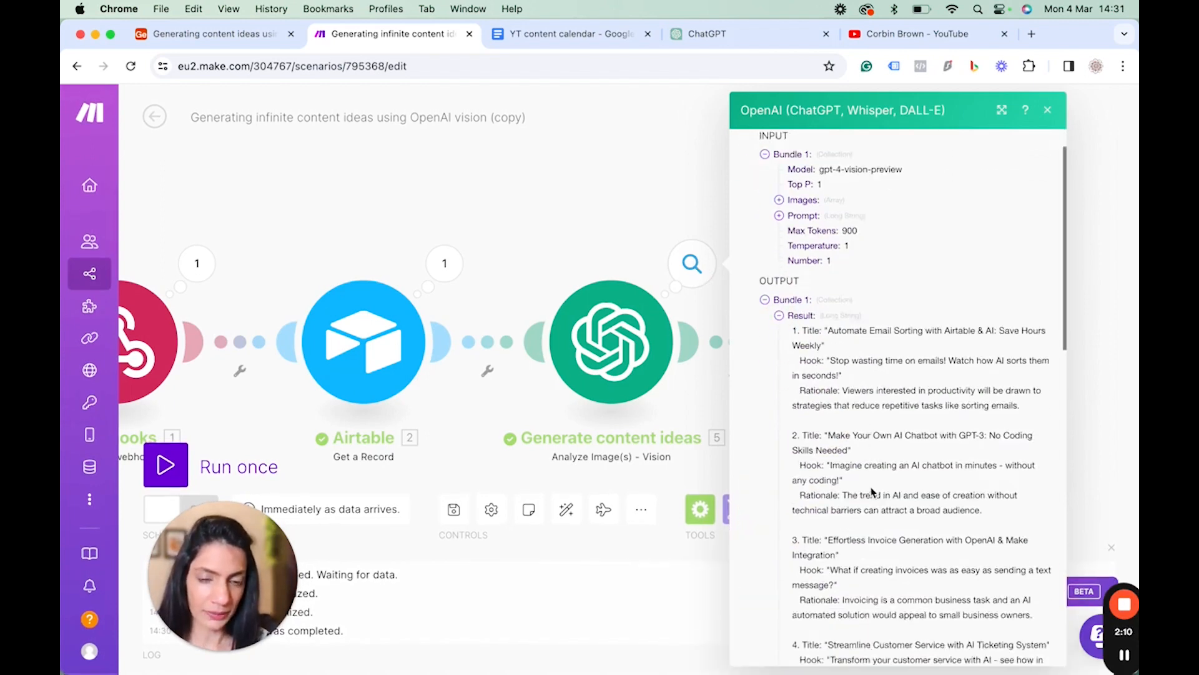
Compare the record's Content ideas & Titles cell in Airtable with the OpenAI module's input images bundle.
{"action": "left_click", "coordinate": [779, 306]}
{"action": "left_click", "coordinate": [200, 37]}
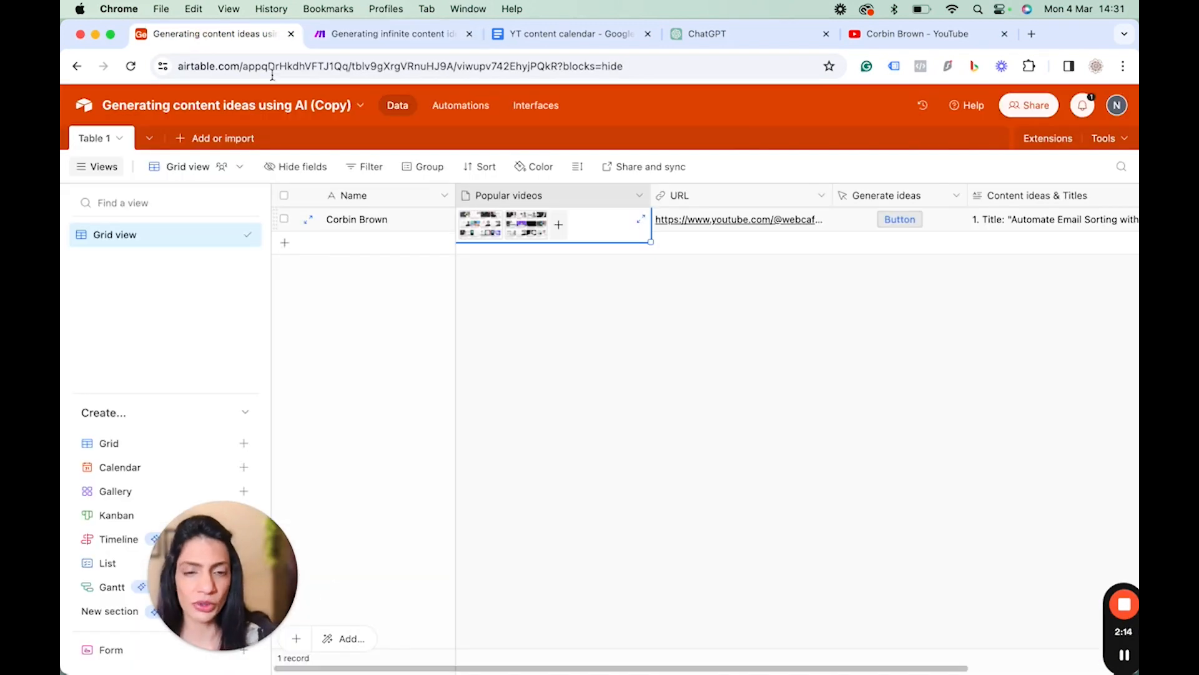
{"action": "scroll", "coordinate": [709, 263], "scroll_direction": "right", "scroll_amount": 3}
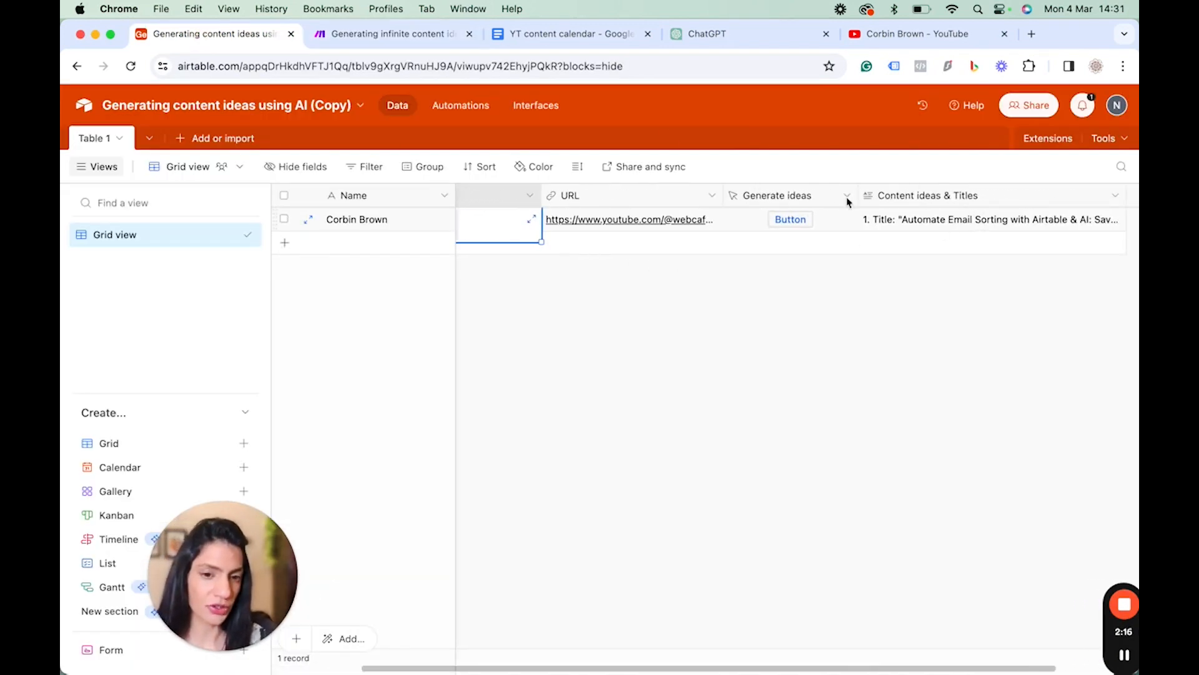
{"action": "left_click", "coordinate": [384, 32]}
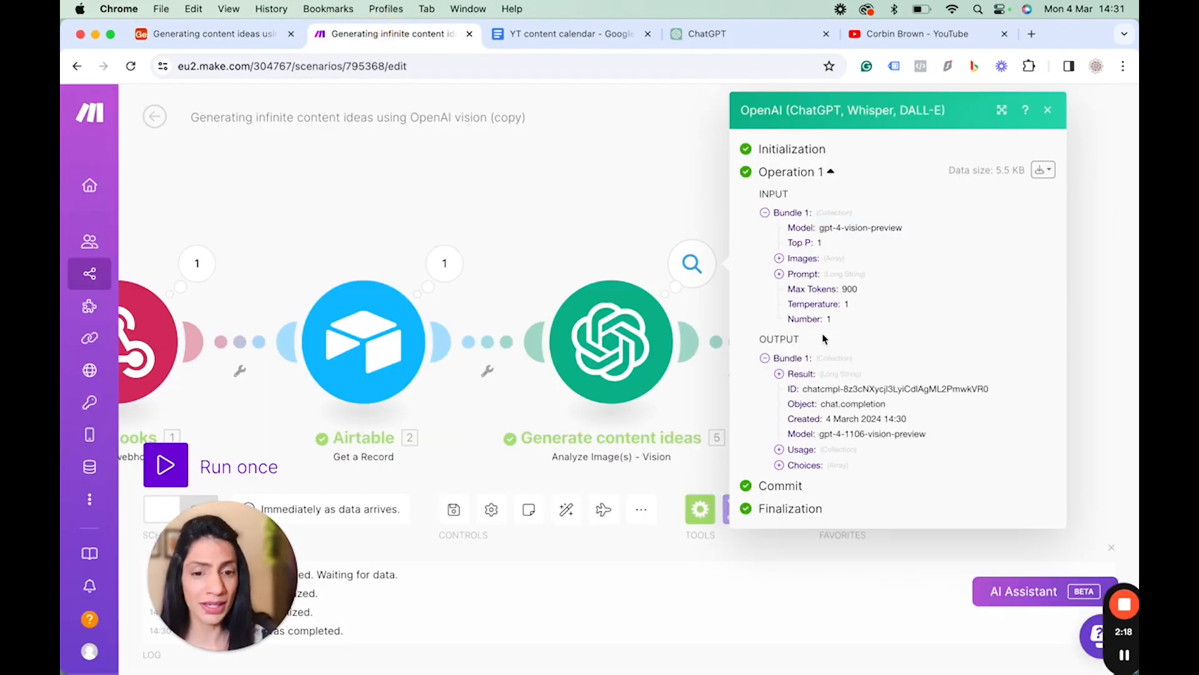
{"action": "left_click", "coordinate": [780, 259]}
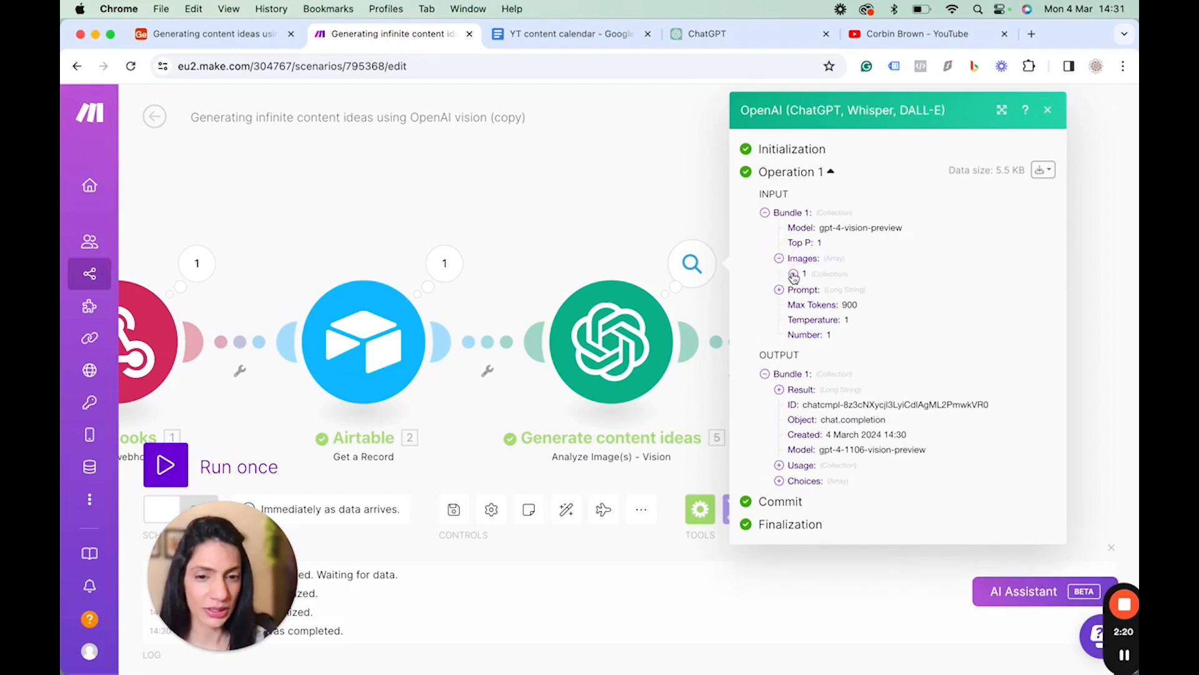
{"action": "left_click", "coordinate": [793, 275]}
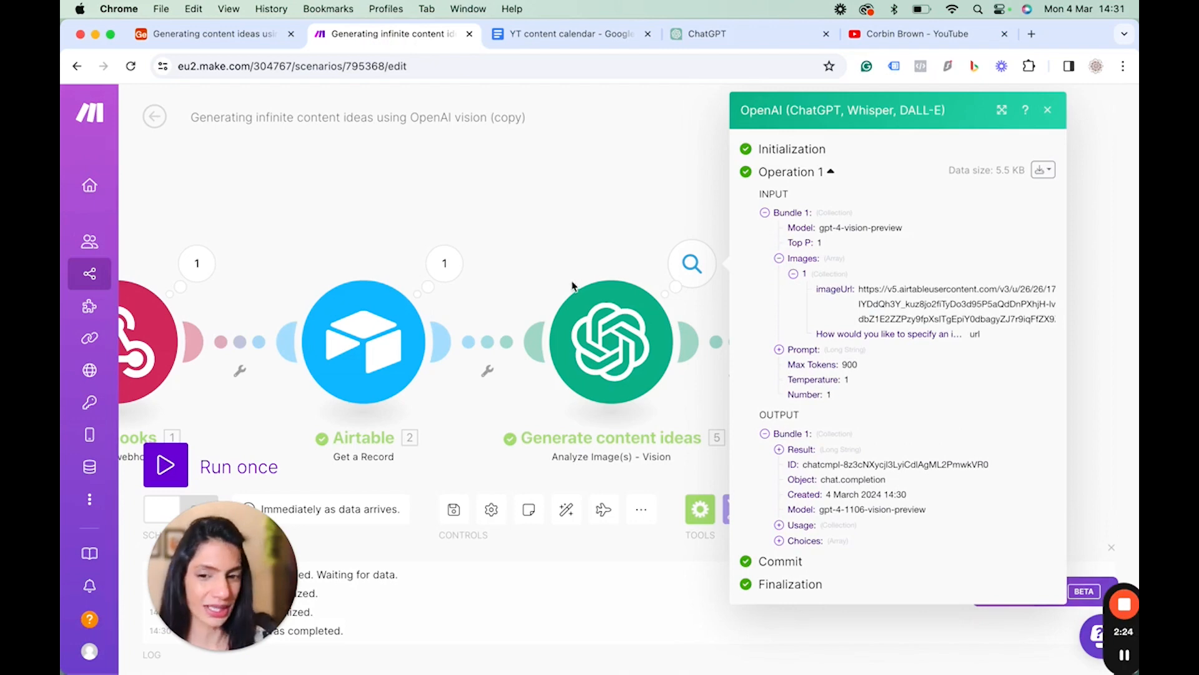
{"action": "left_click", "coordinate": [1047, 113]}
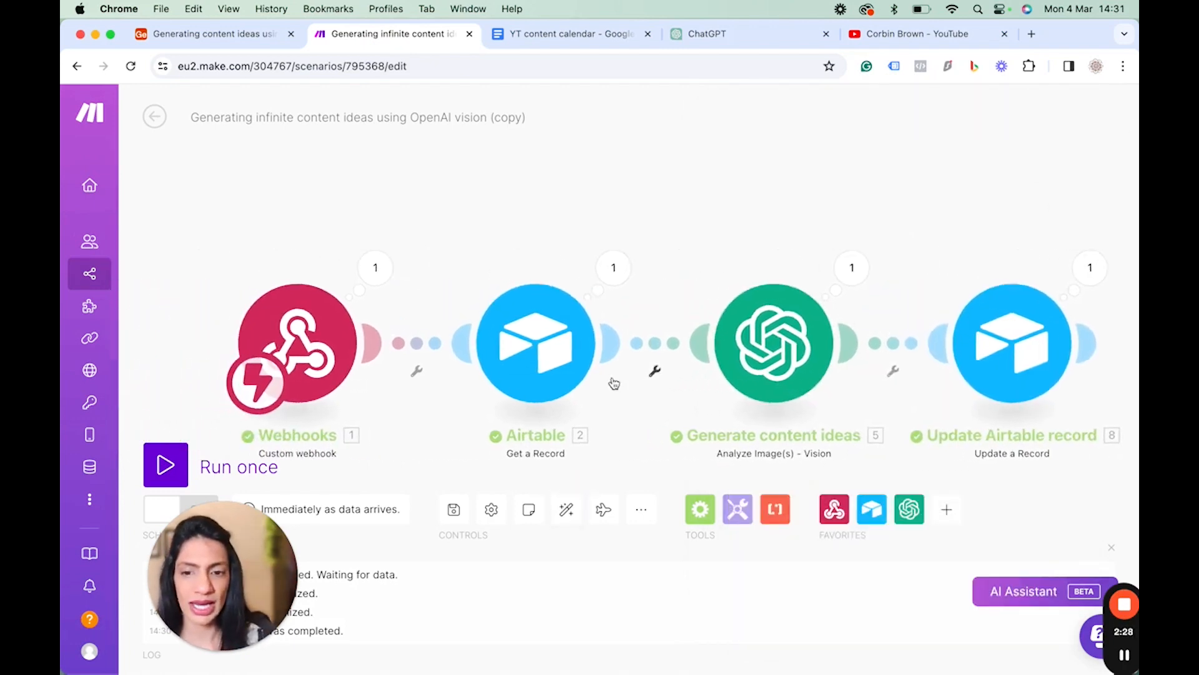
Insert an Iterator module between the Airtable and OpenAI modules, iterating over the Popular videos array.
{"action": "left_click", "coordinate": [698, 511]}
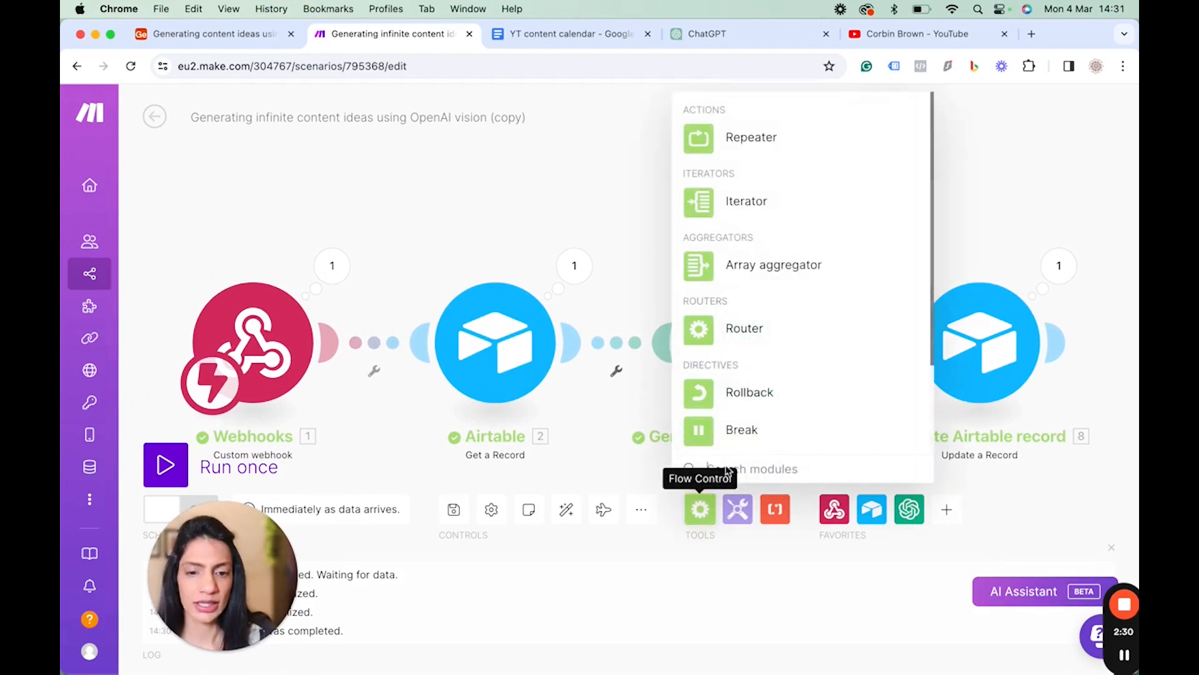
{"action": "left_click", "coordinate": [713, 207]}
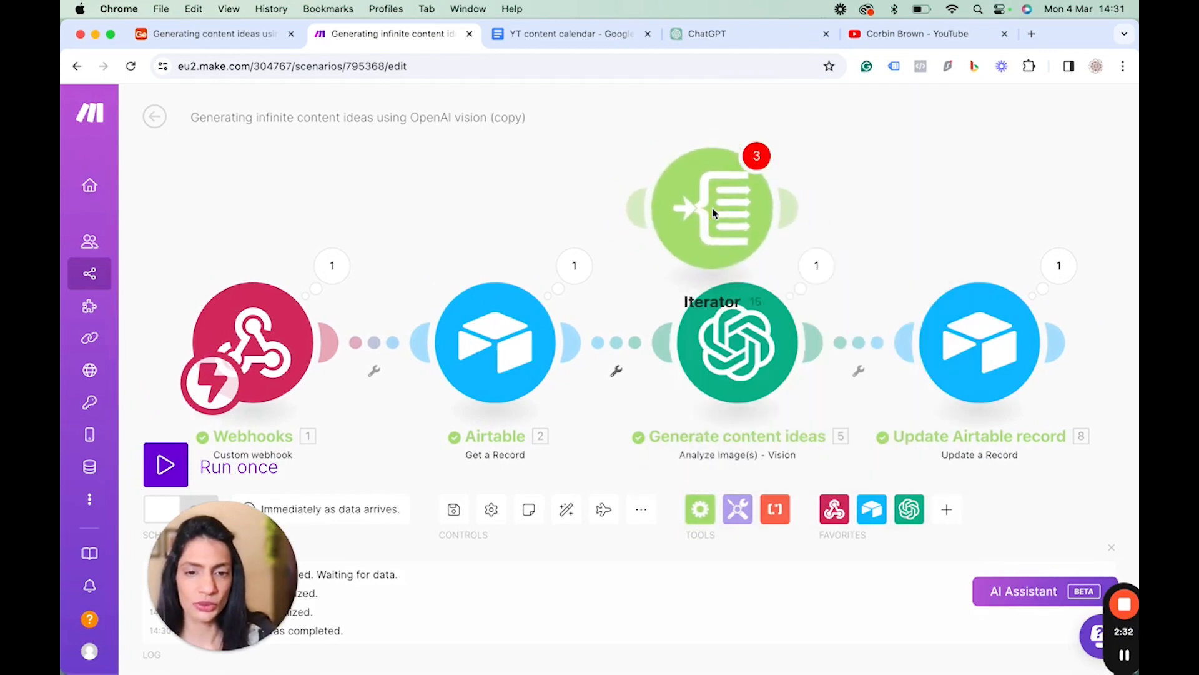
{"action": "left_click_drag", "start_coordinate": [713, 207], "coordinate": [673, 355]}
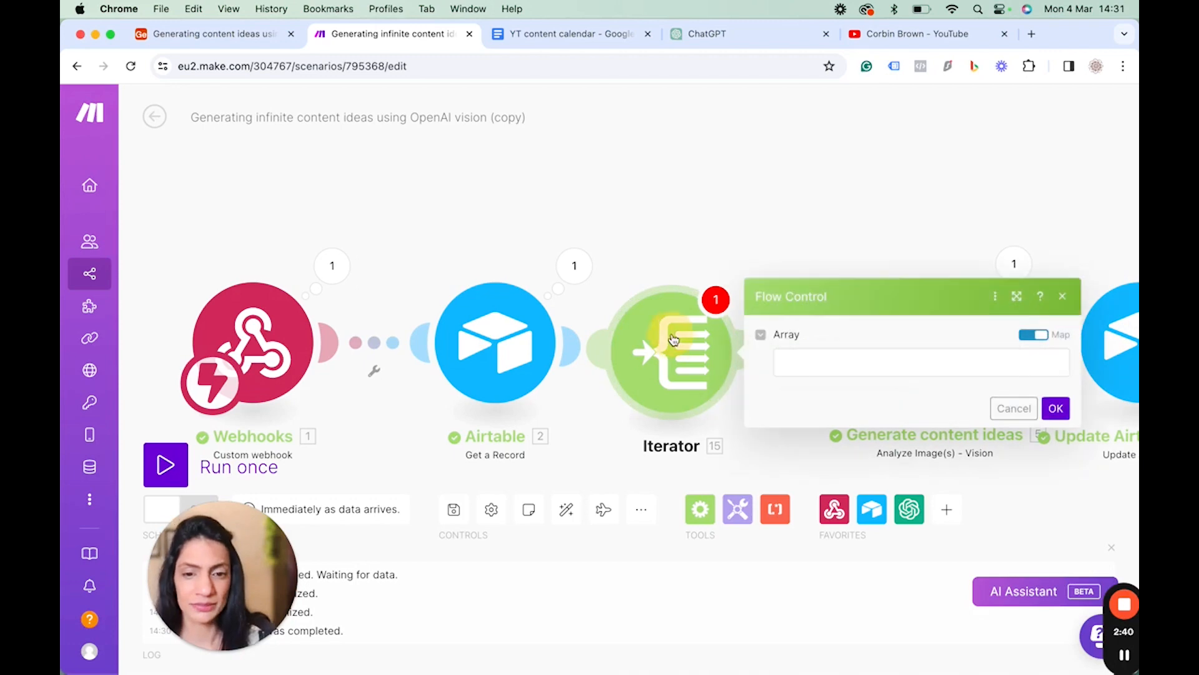
{"action": "left_click", "coordinate": [855, 370]}
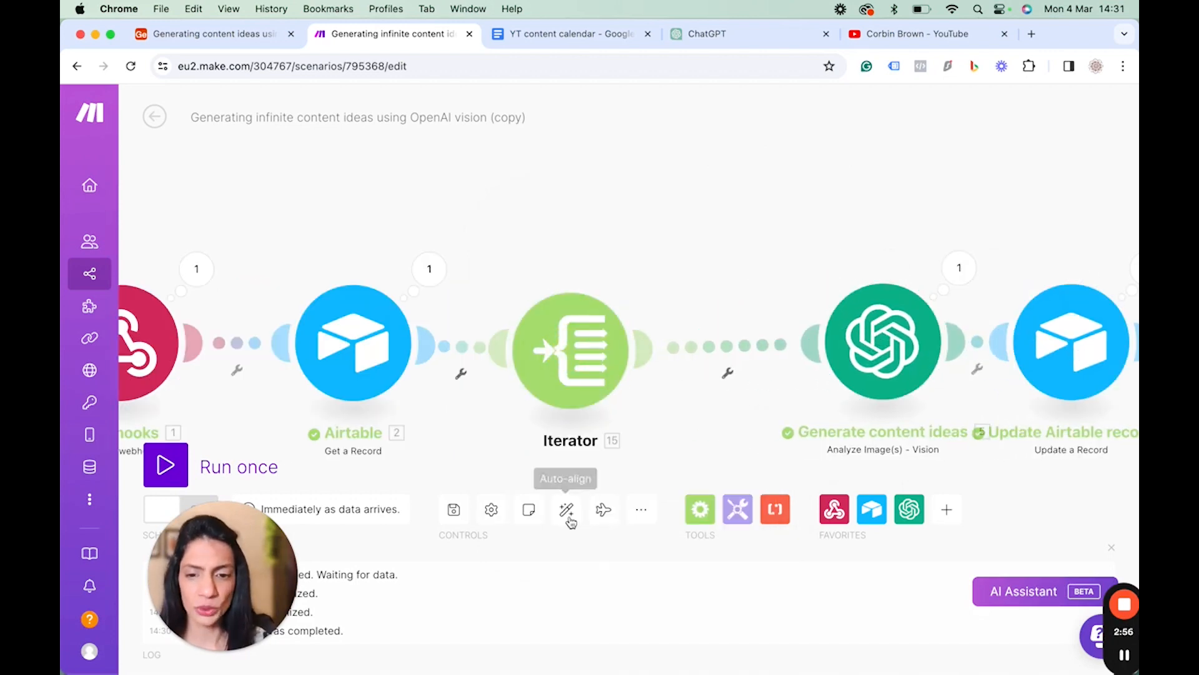
Add an Array aggregator after the Iterator with source Airtable - Get a Record and the OpenAI Images target structure.
{"action": "left_click", "coordinate": [701, 509]}
{"action": "left_click", "coordinate": [729, 263]}
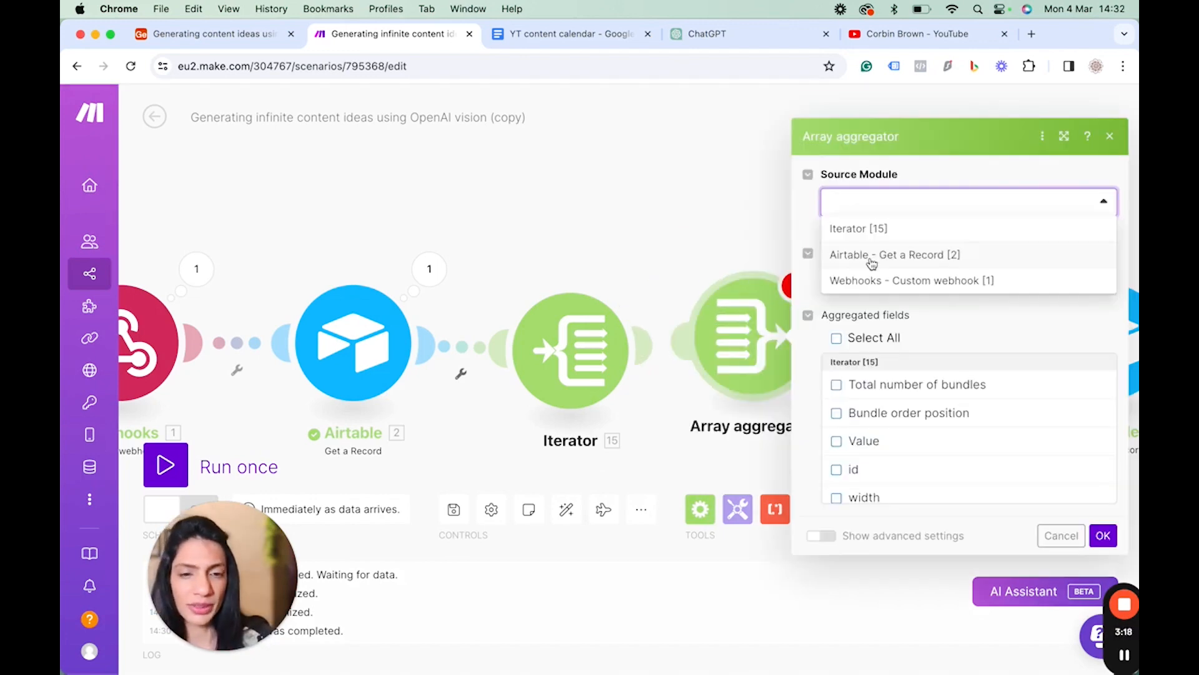
{"action": "left_click", "coordinate": [887, 258]}
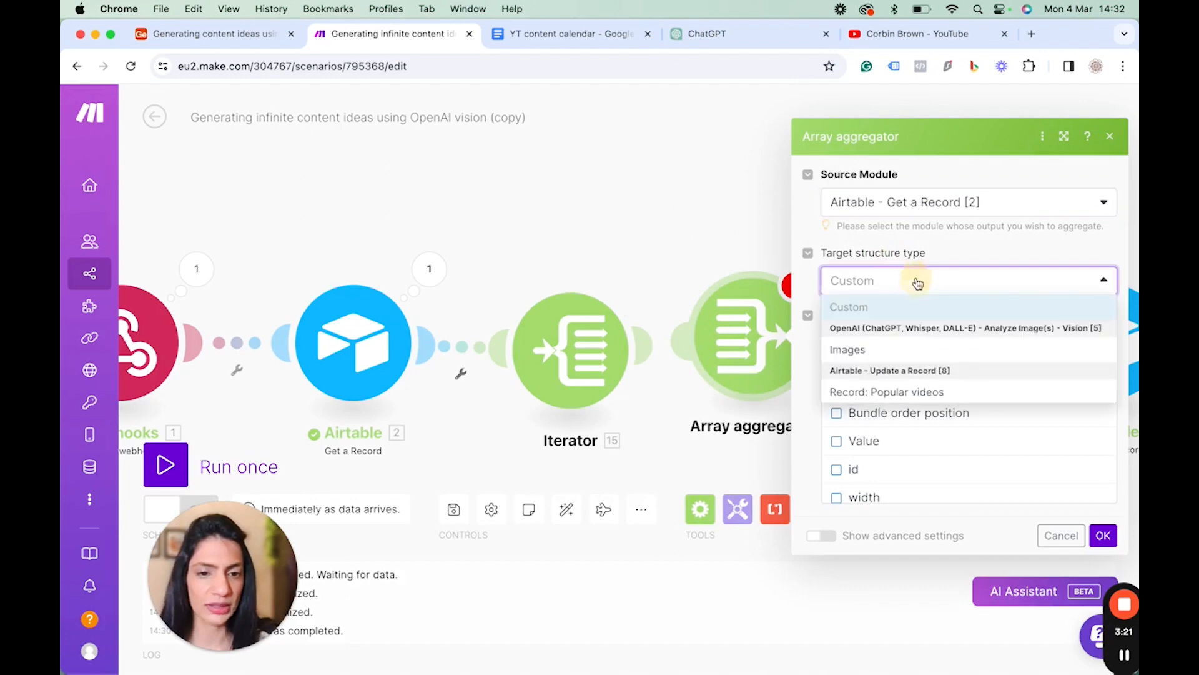
{"action": "left_click", "coordinate": [917, 284]}
{"action": "left_click", "coordinate": [870, 351]}
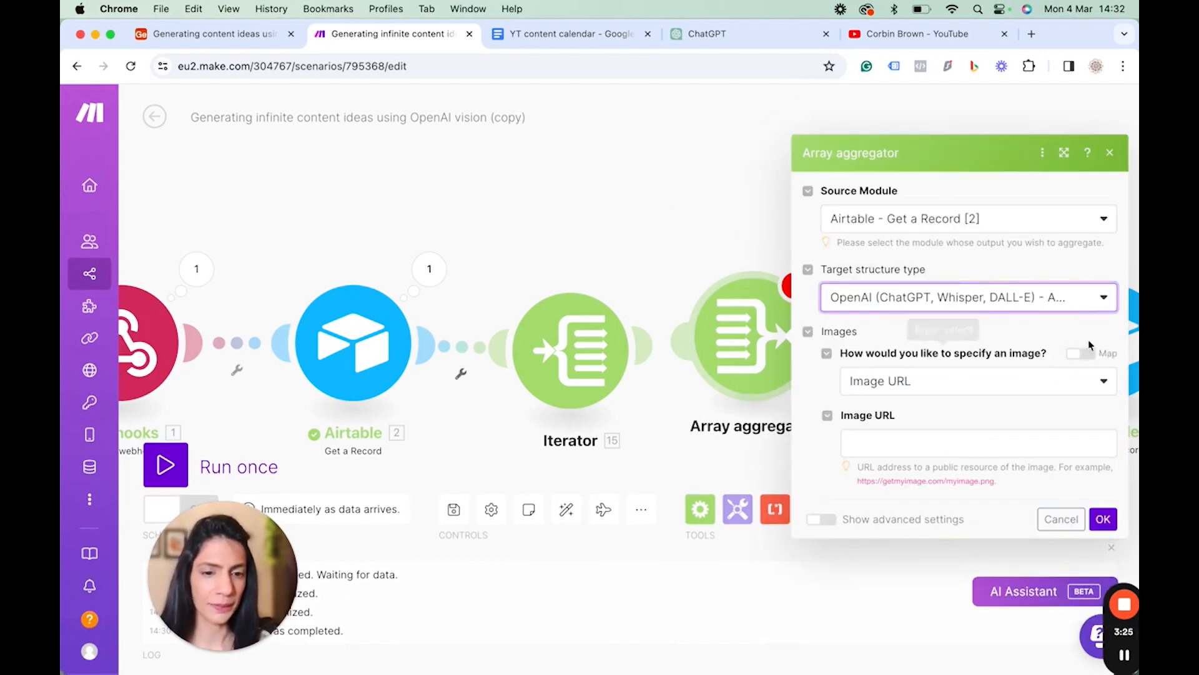
Set the aggregator's Image URL to the Iterator's url item and save the module.
{"action": "left_click", "coordinate": [1077, 355]}
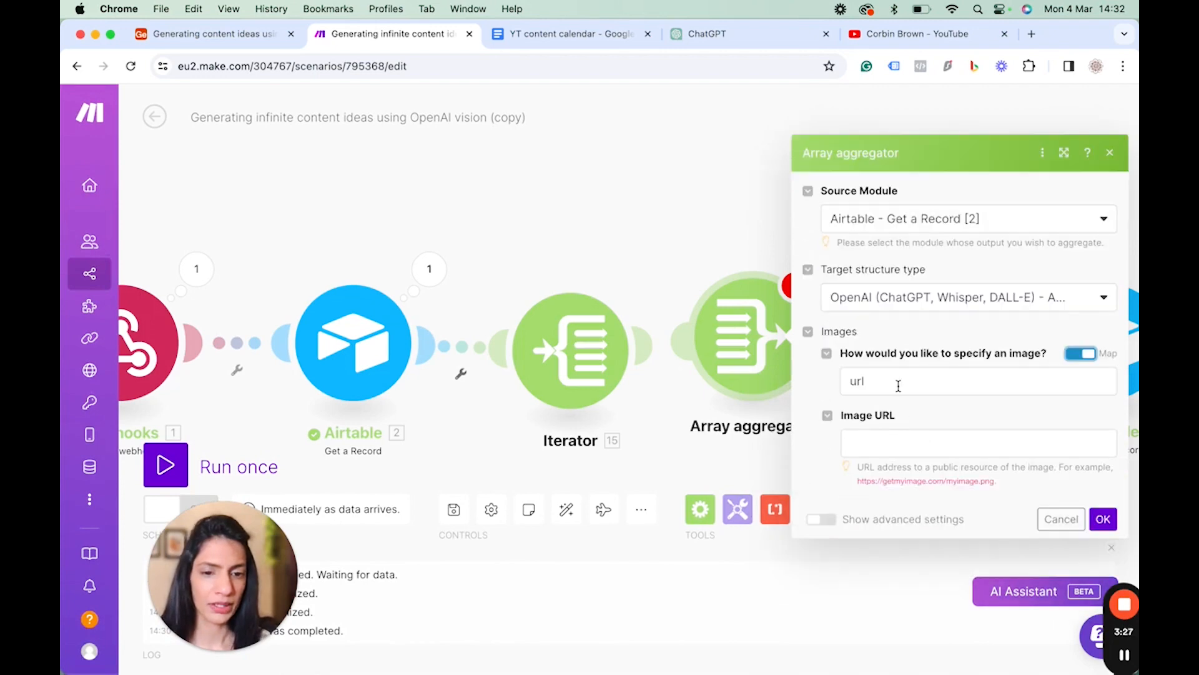
{"action": "left_click", "coordinate": [1081, 356]}
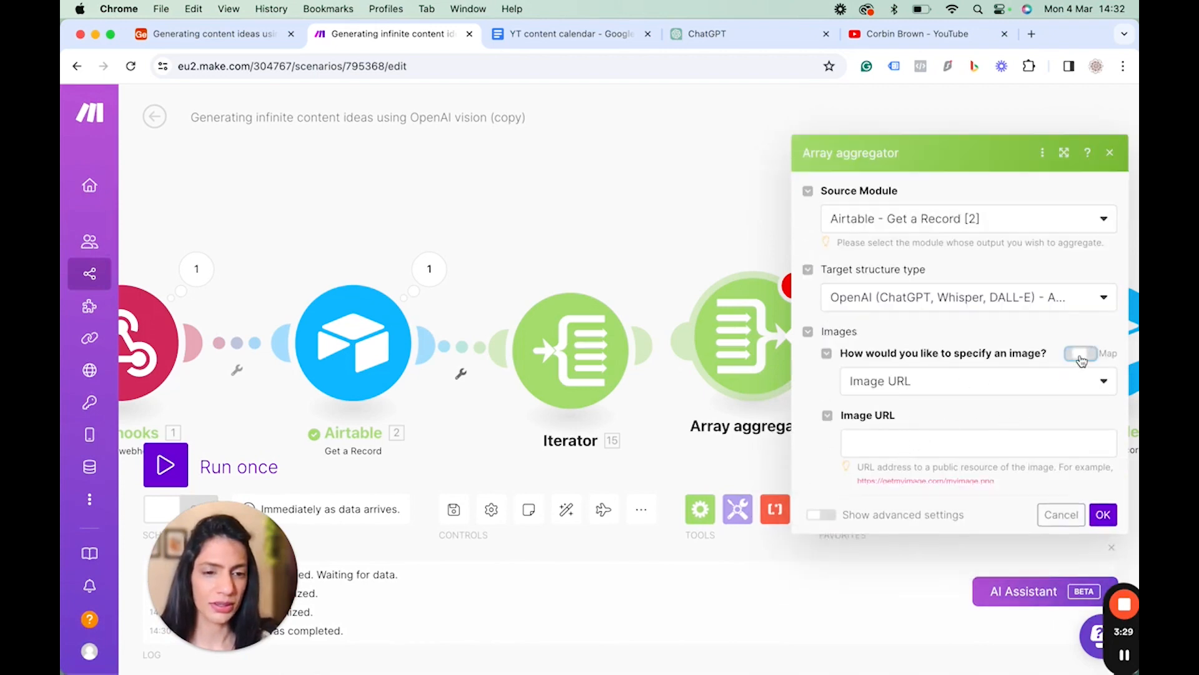
{"action": "left_click", "coordinate": [878, 441]}
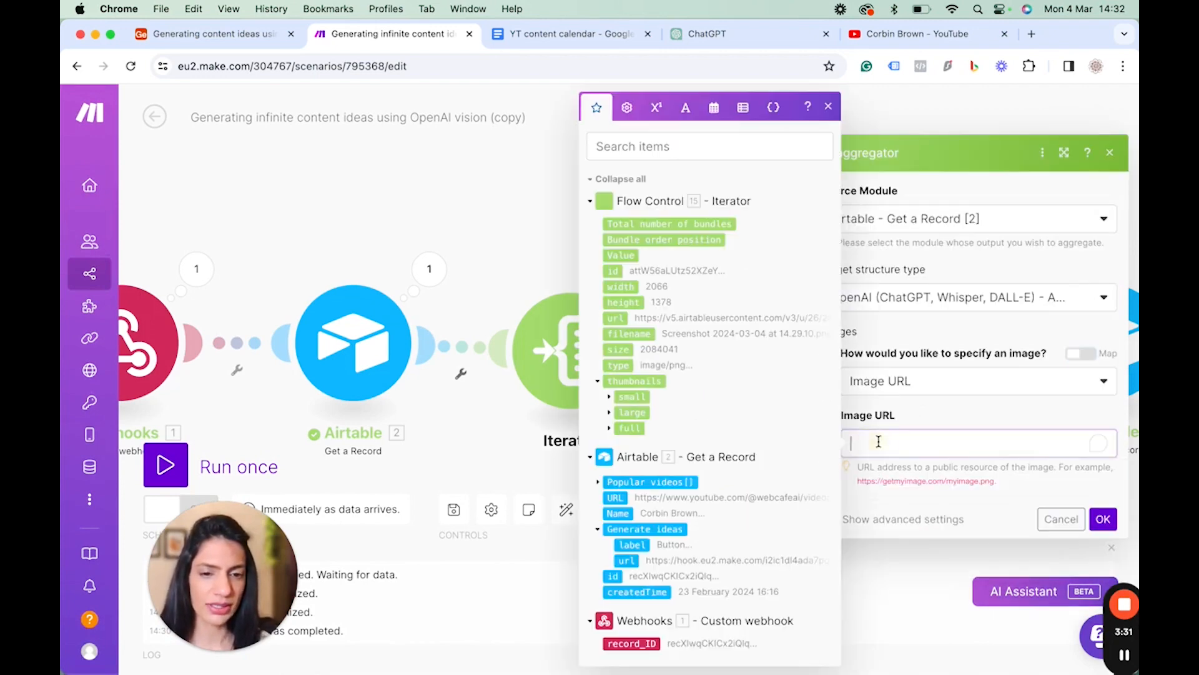
{"action": "left_click", "coordinate": [614, 319]}
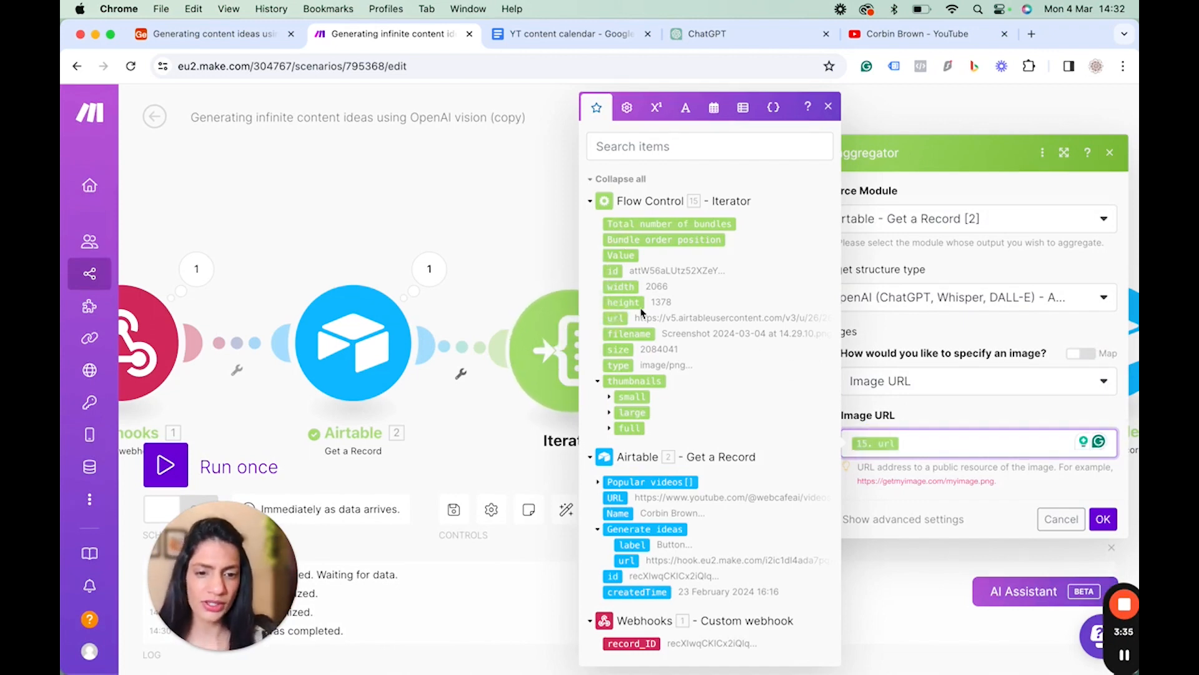
{"action": "left_click", "coordinate": [829, 108]}
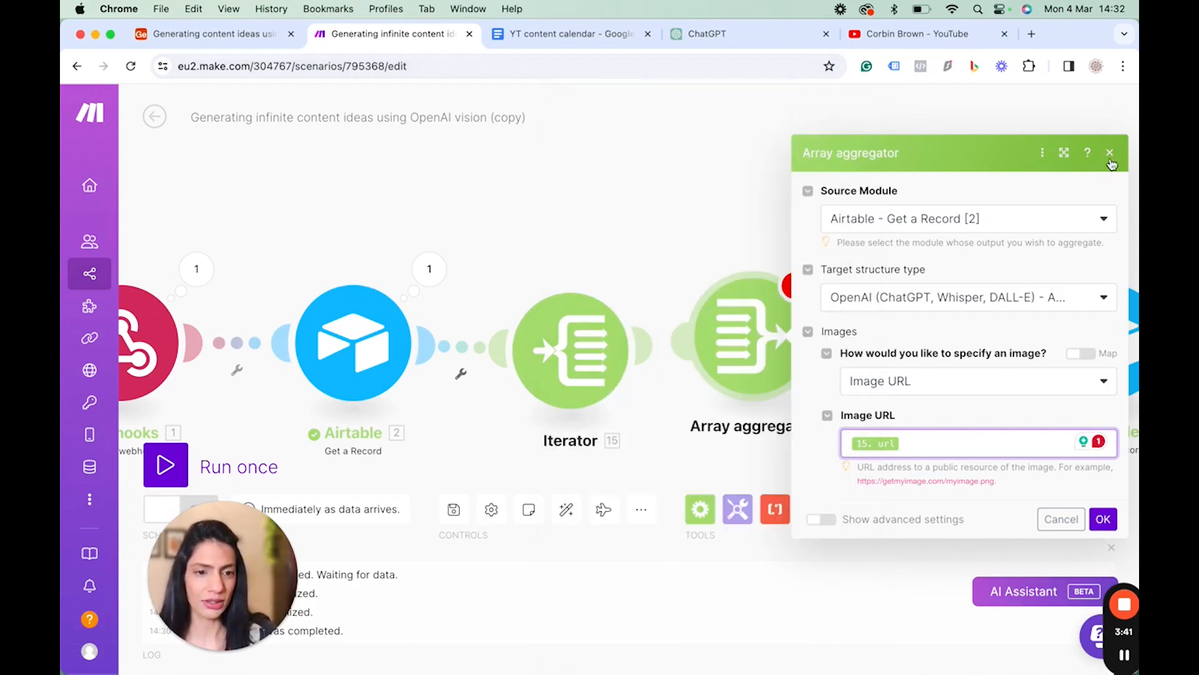
{"action": "left_click", "coordinate": [1103, 519]}
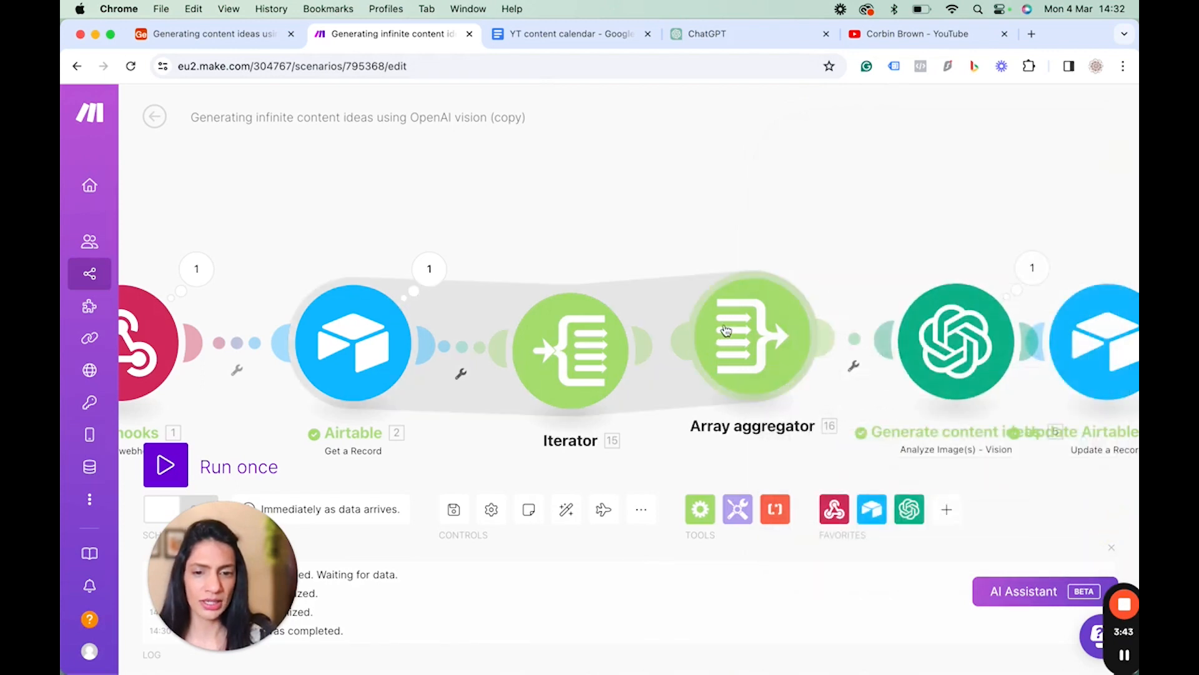
Open the Generate content ideas module and remove the Popular videos url mapping from Image 1.
{"action": "left_click", "coordinate": [939, 343]}
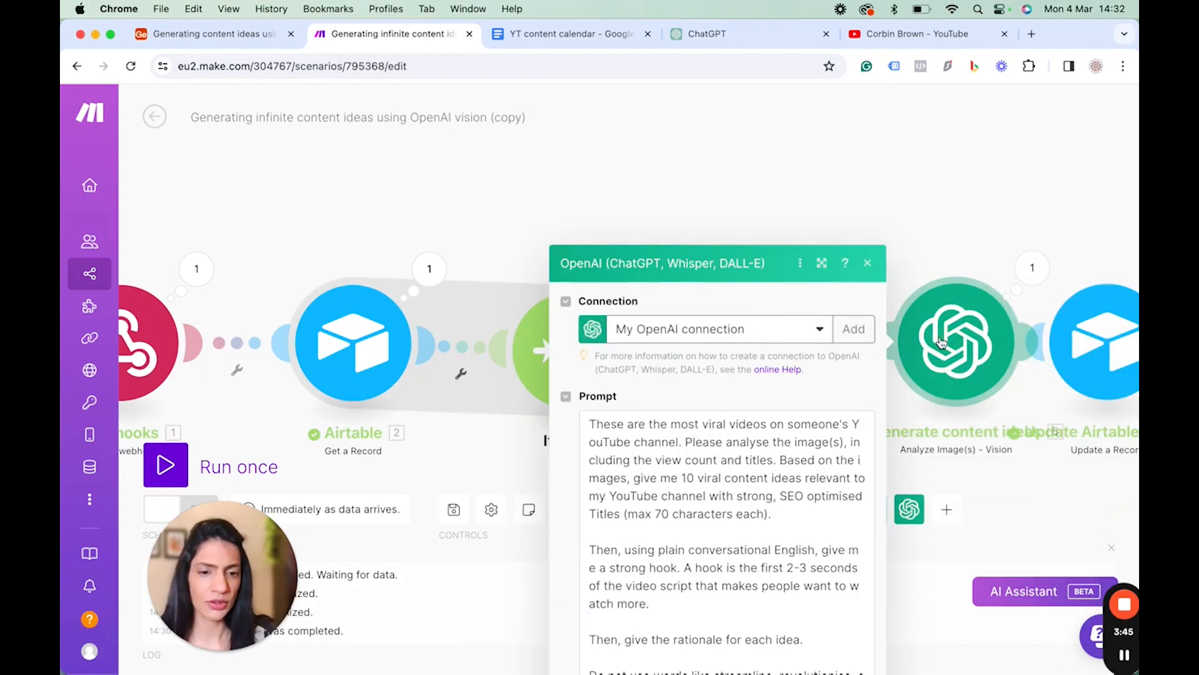
{"action": "scroll", "coordinate": [759, 435], "scroll_direction": "down", "scroll_amount": 5}
{"action": "scroll", "coordinate": [714, 610], "scroll_direction": "down", "scroll_amount": 10}
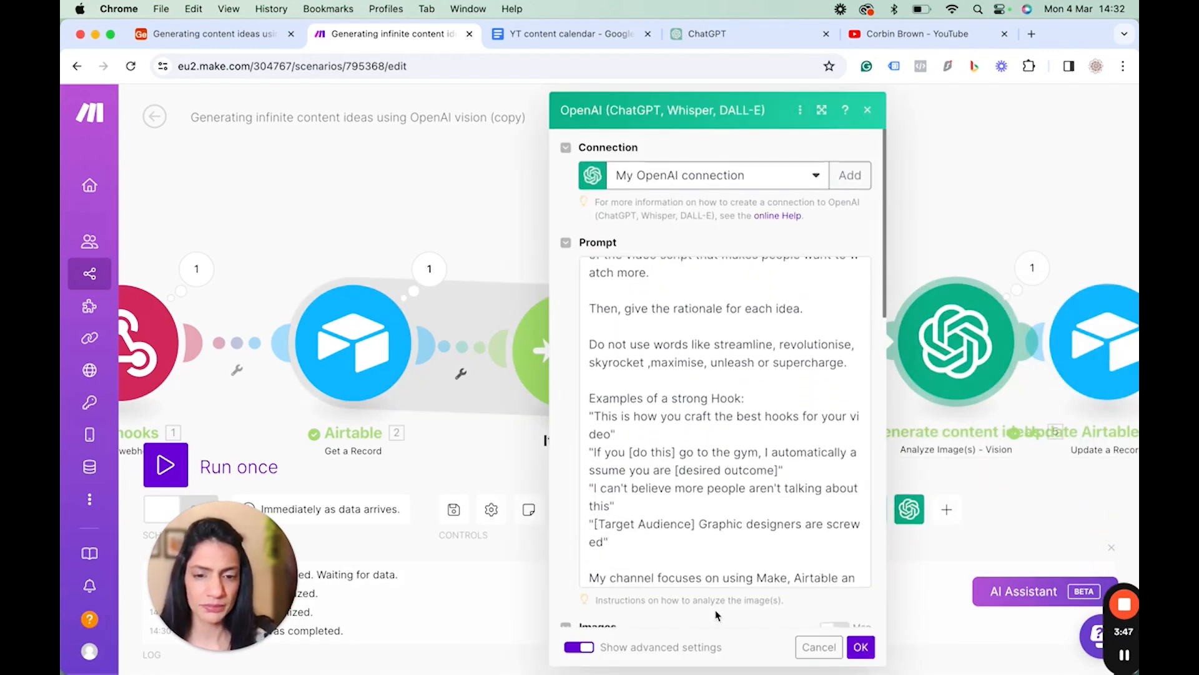
{"action": "scroll", "coordinate": [833, 327], "scroll_direction": "up", "scroll_amount": 5}
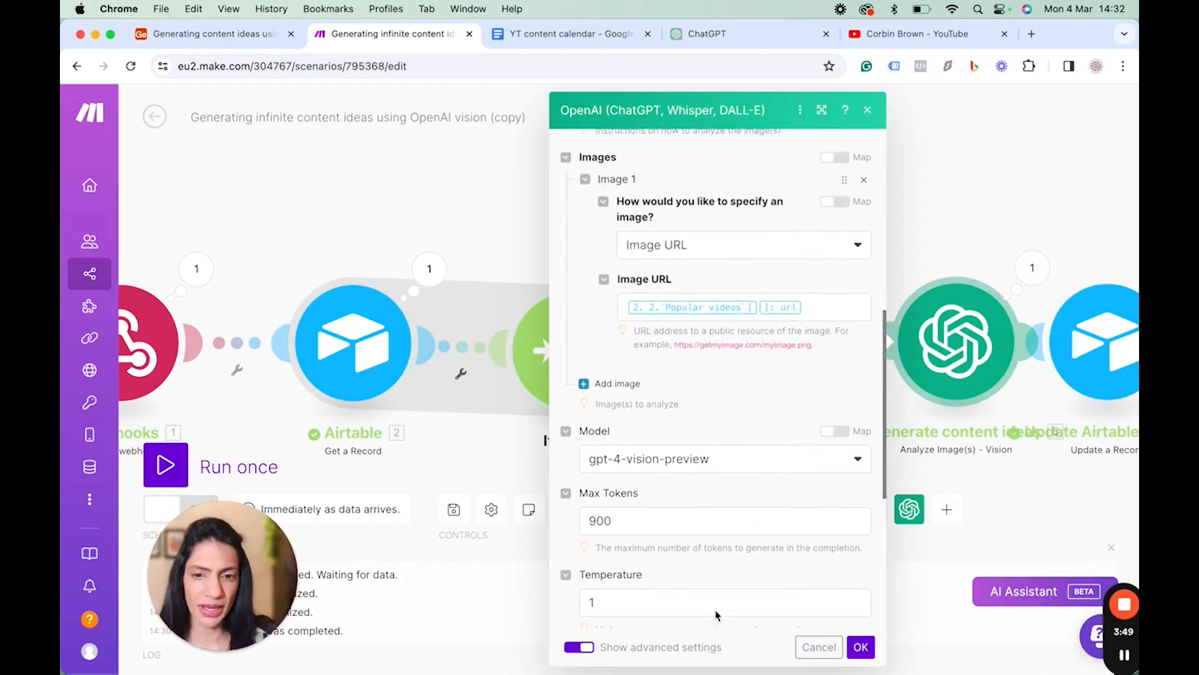
{"action": "left_click", "coordinate": [823, 323]}
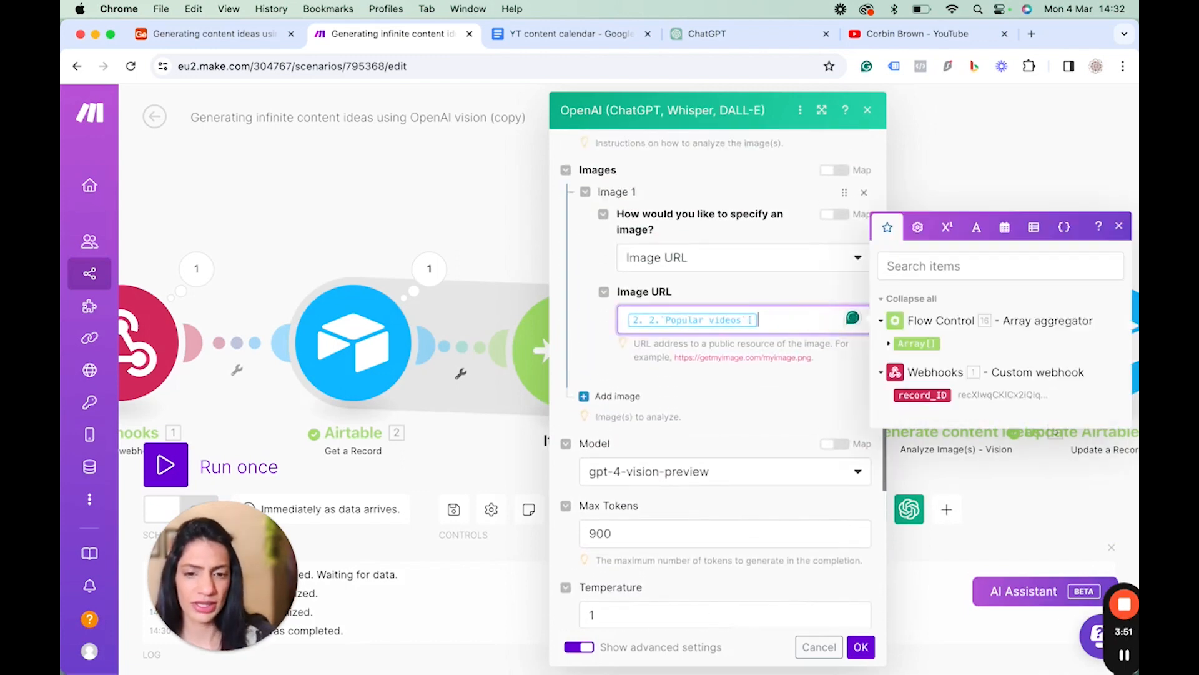
{"action": "key", "text": "BackSpace"}
Switch the Images field to mapping and set it to the Array aggregator's Array[] output, then save.
{"action": "left_click", "coordinate": [834, 171]}
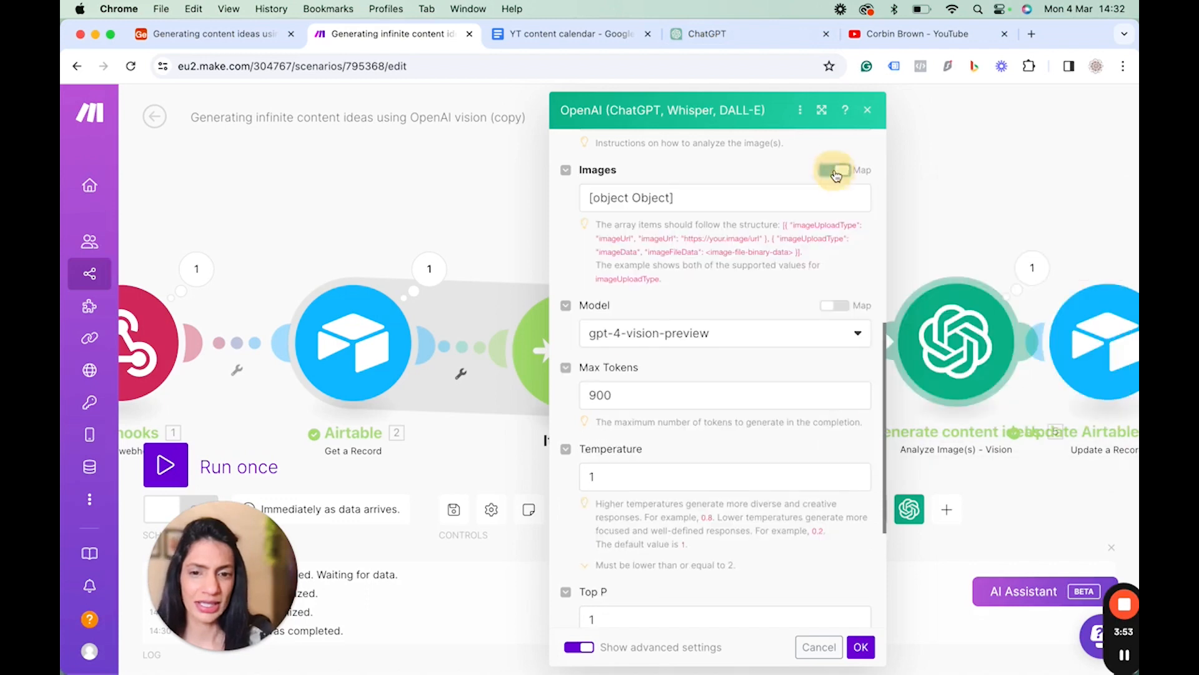
{"action": "left_click_drag", "start_coordinate": [681, 201], "coordinate": [575, 203]}
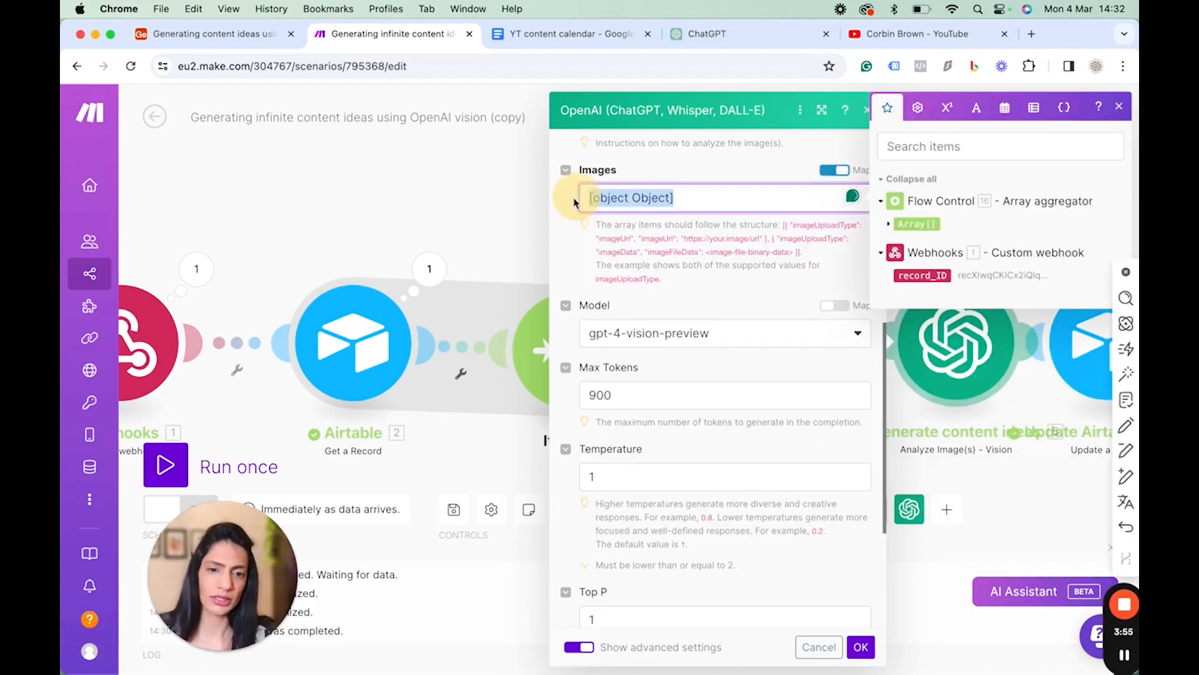
{"action": "left_click", "coordinate": [898, 223]}
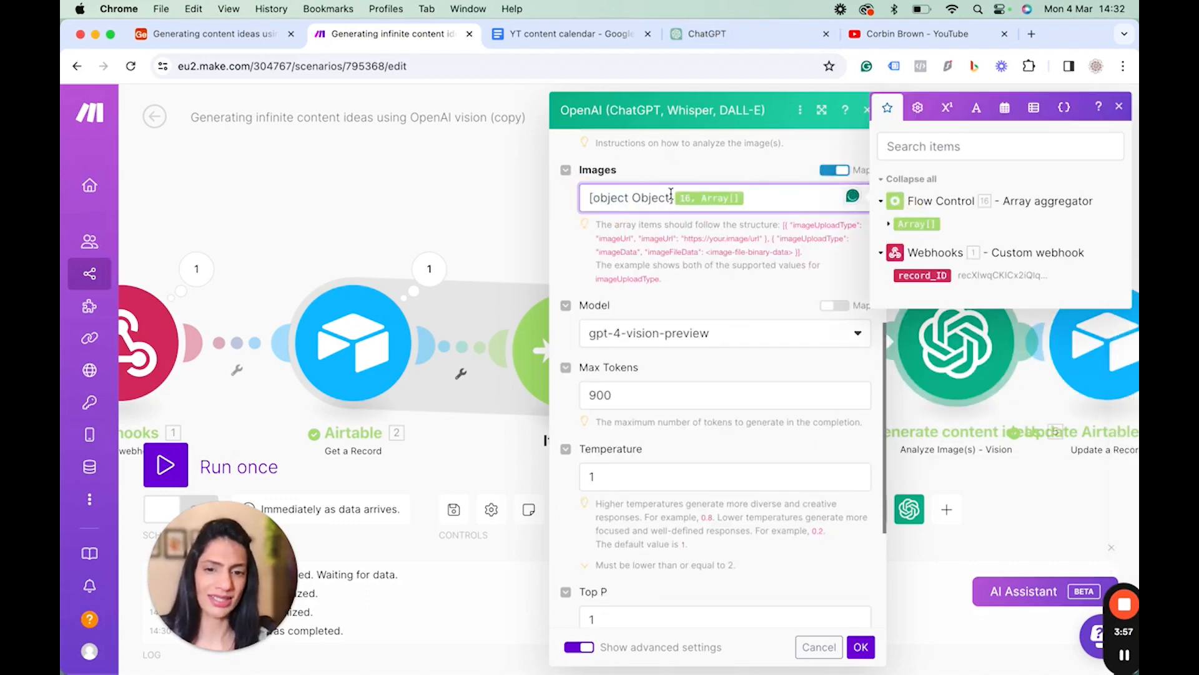
{"action": "left_click_drag", "start_coordinate": [672, 197], "coordinate": [565, 196]}
{"action": "key", "text": "BackSpace"}
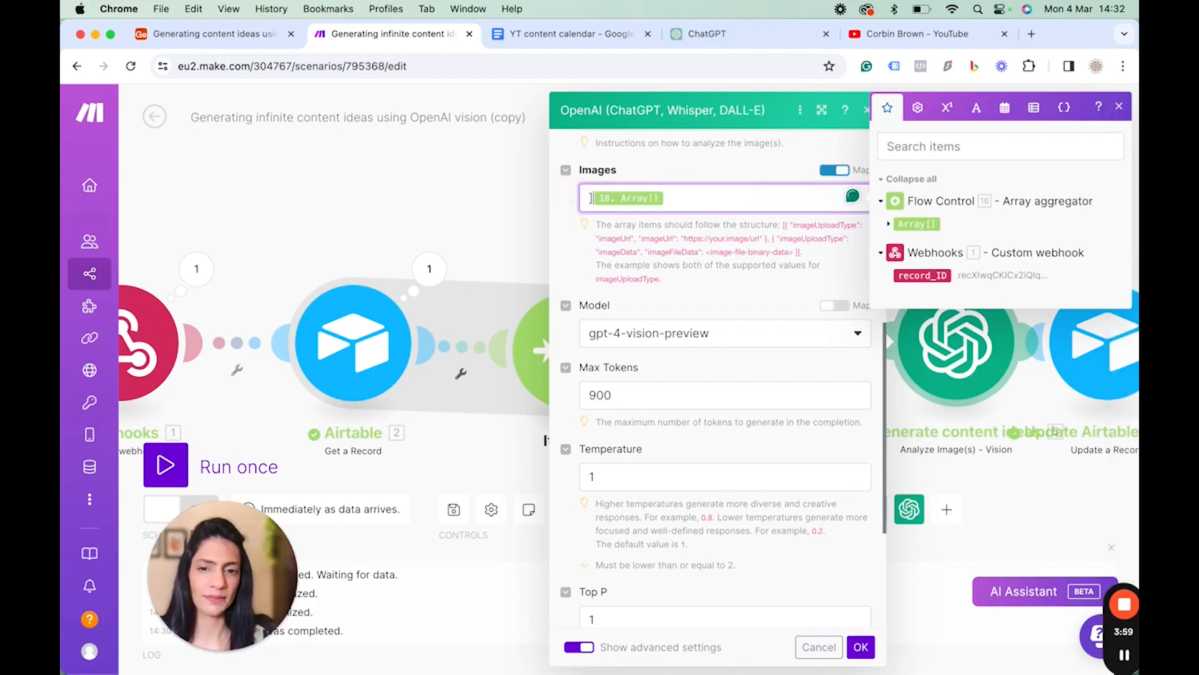
{"action": "key", "text": "BackSpace"}
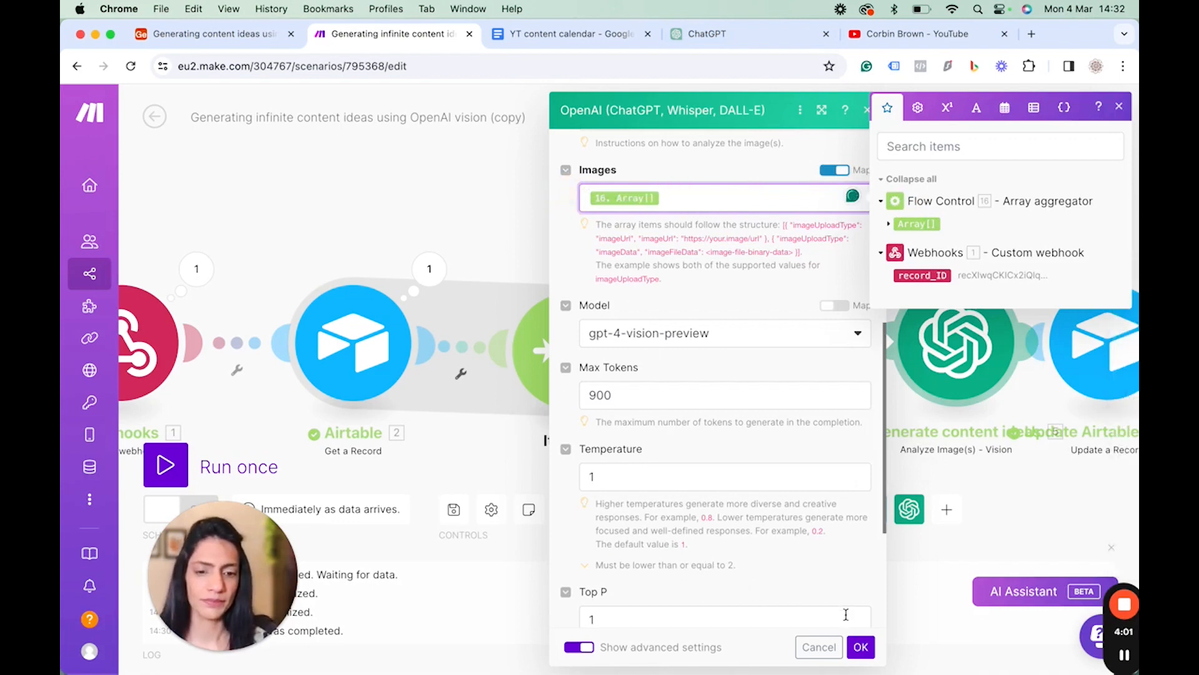
{"action": "left_click", "coordinate": [860, 648]}
{"action": "left_click", "coordinate": [744, 118]}
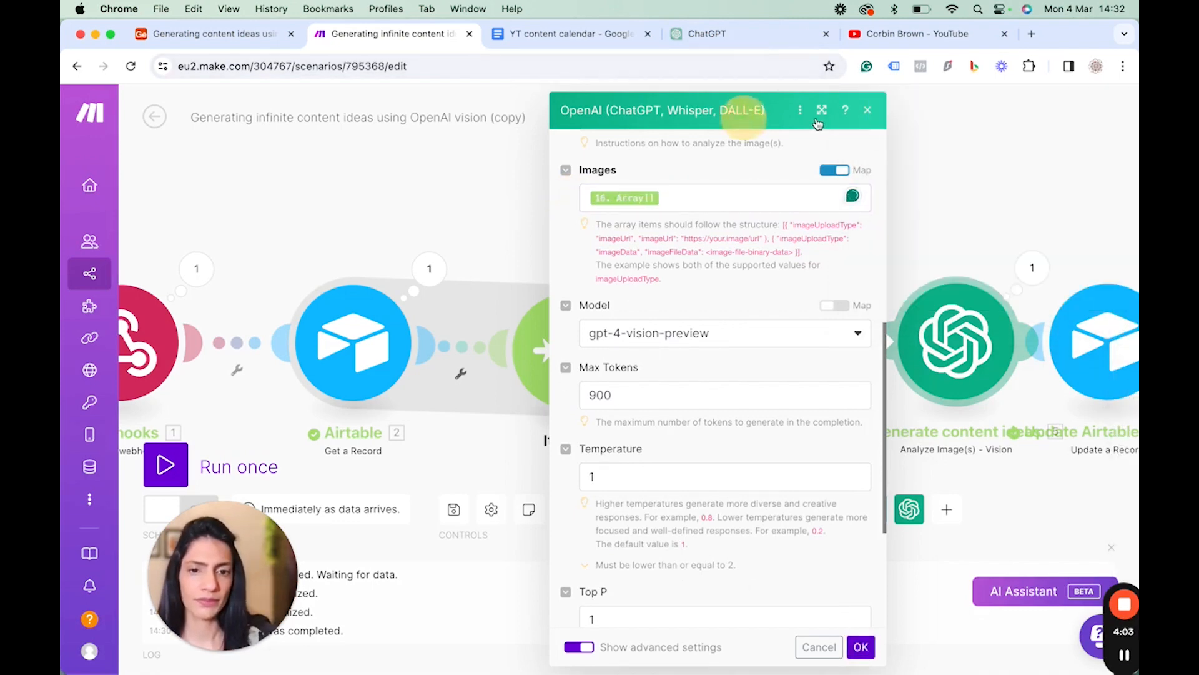
{"action": "left_click", "coordinate": [868, 111]}
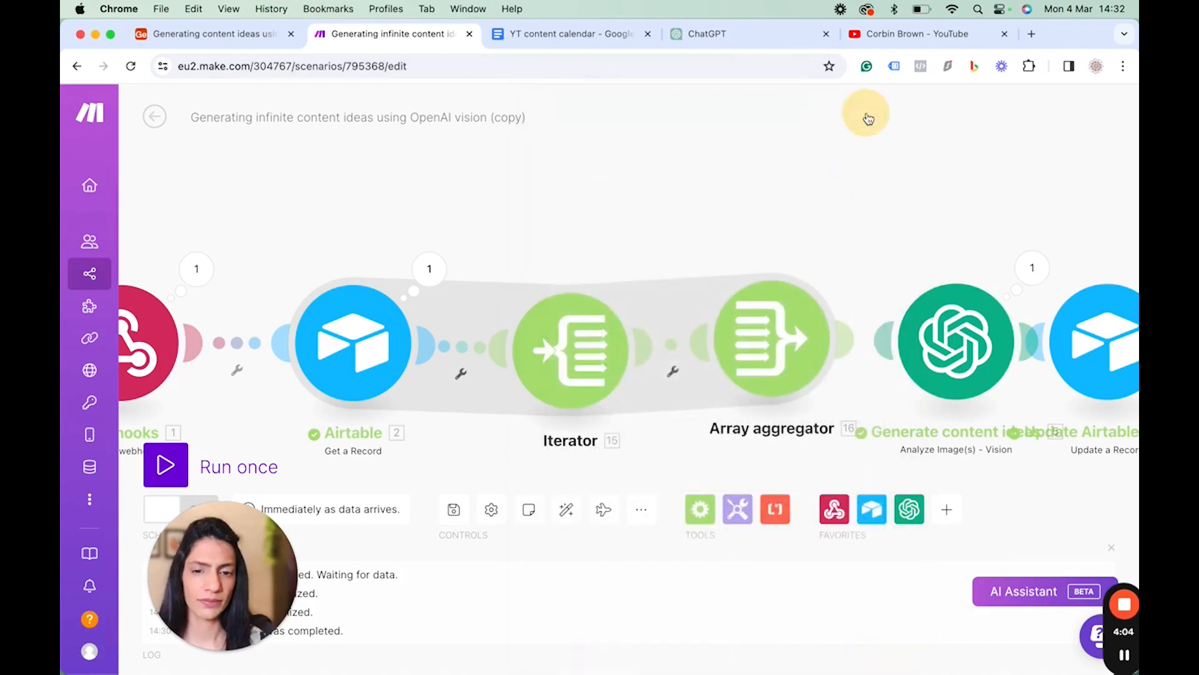
Auto-align the scenario and inspect the Iterator's array setting and the Airtable module's Popular videos output.
{"action": "left_click", "coordinate": [565, 510]}
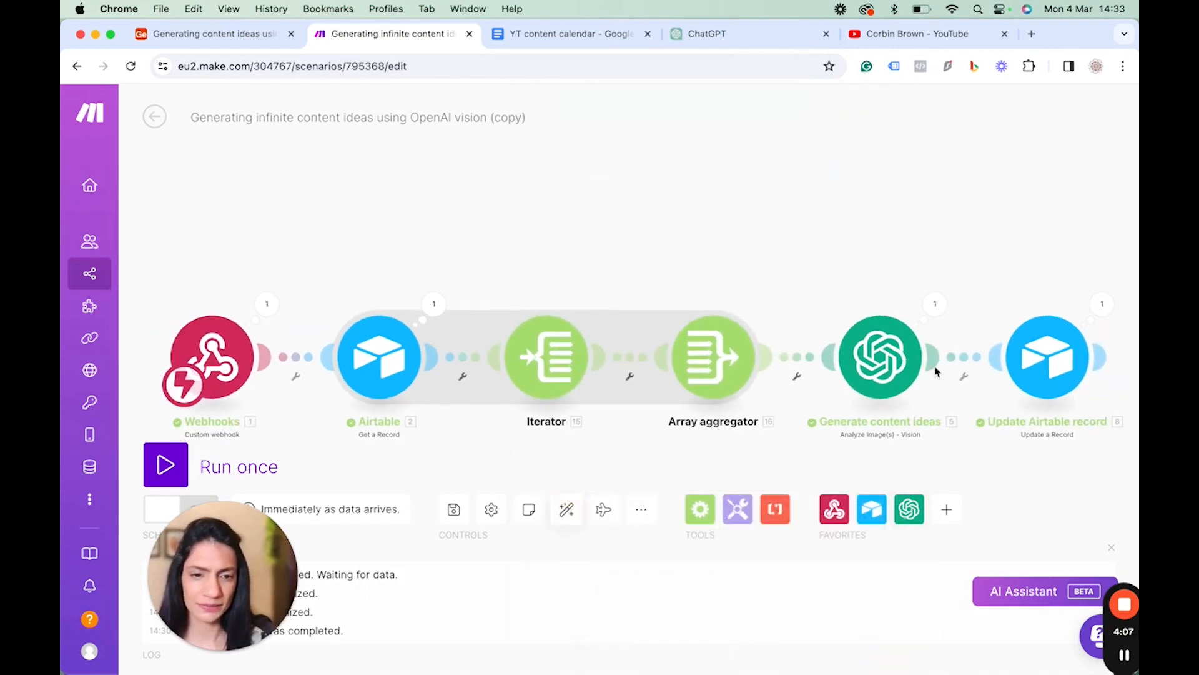
{"action": "left_click", "coordinate": [554, 353]}
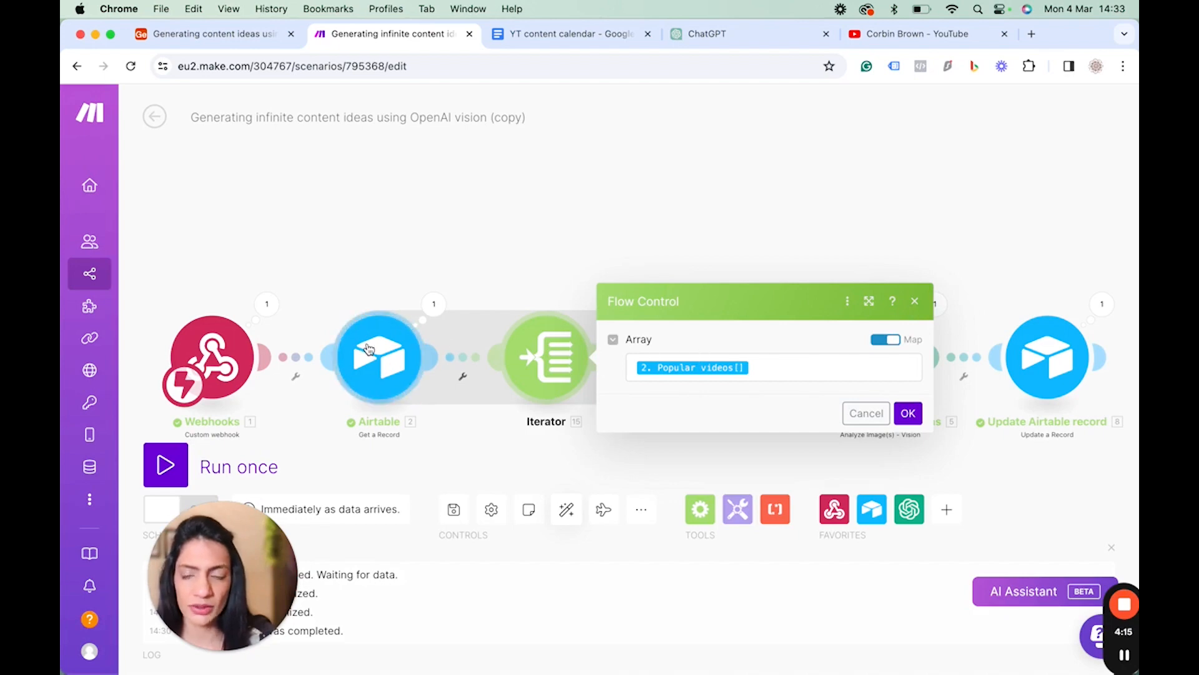
{"action": "left_click", "coordinate": [368, 349]}
{"action": "left_click", "coordinate": [749, 192]}
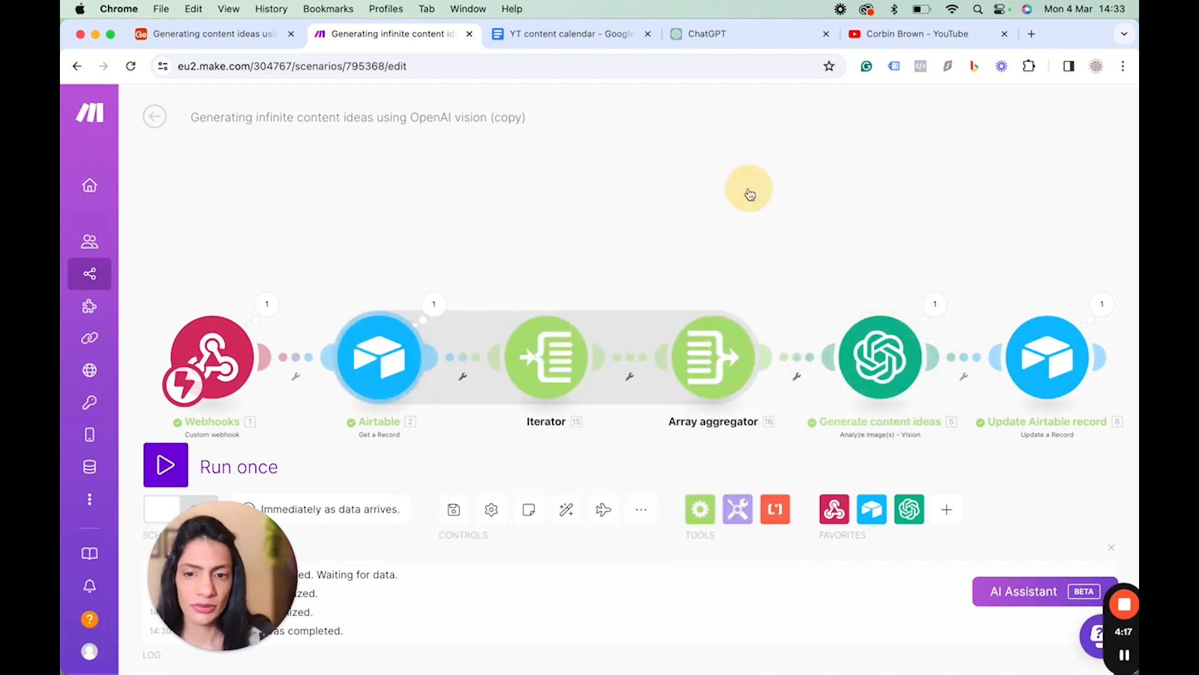
{"action": "left_click", "coordinate": [440, 310]}
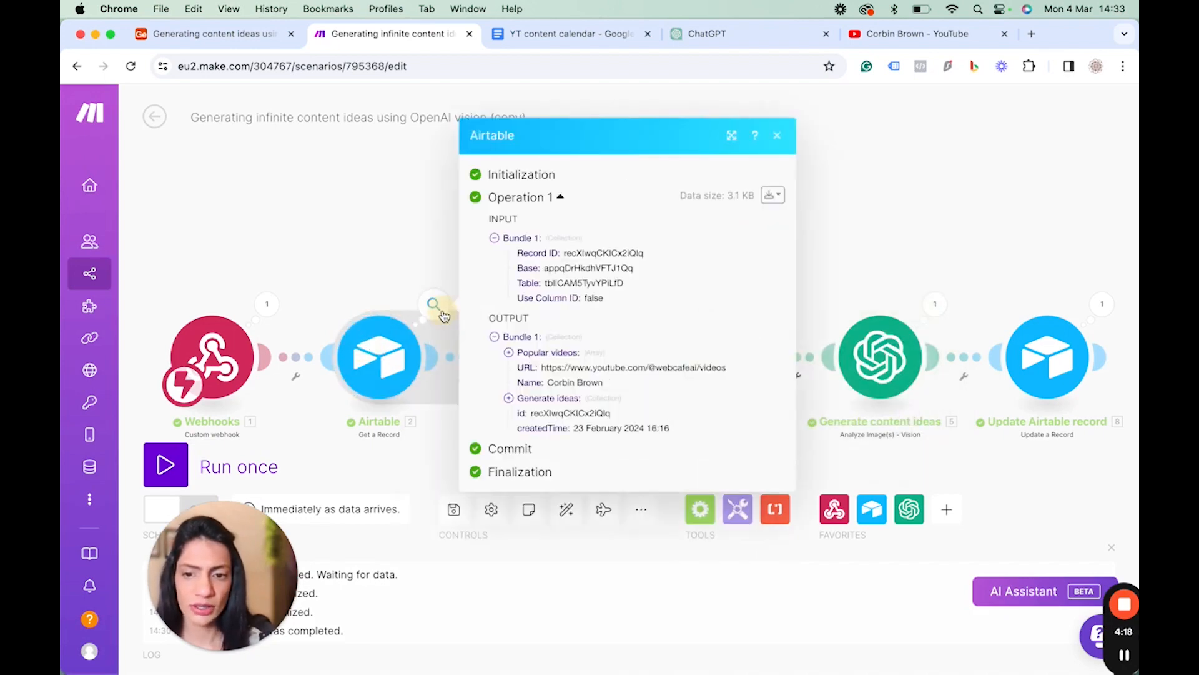
{"action": "left_click", "coordinate": [509, 353]}
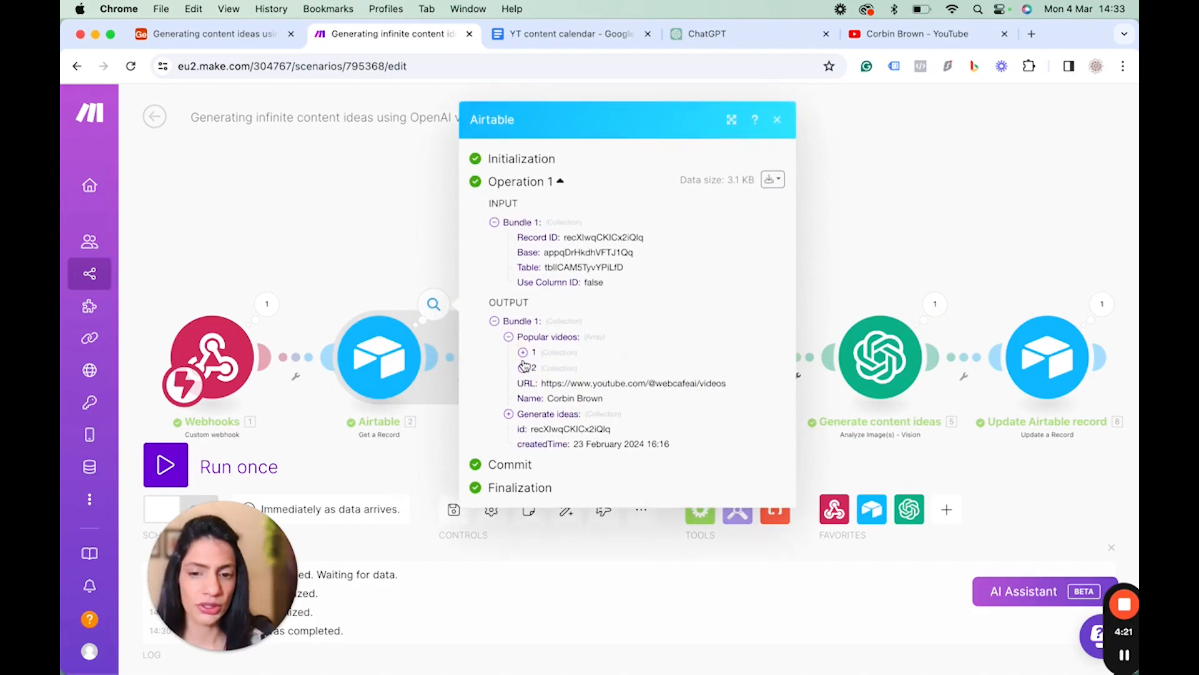
Review the Iterator's array mapping and the Array aggregator's source module and image URL settings.
{"action": "left_click", "coordinate": [782, 120]}
{"action": "left_click", "coordinate": [541, 374]}
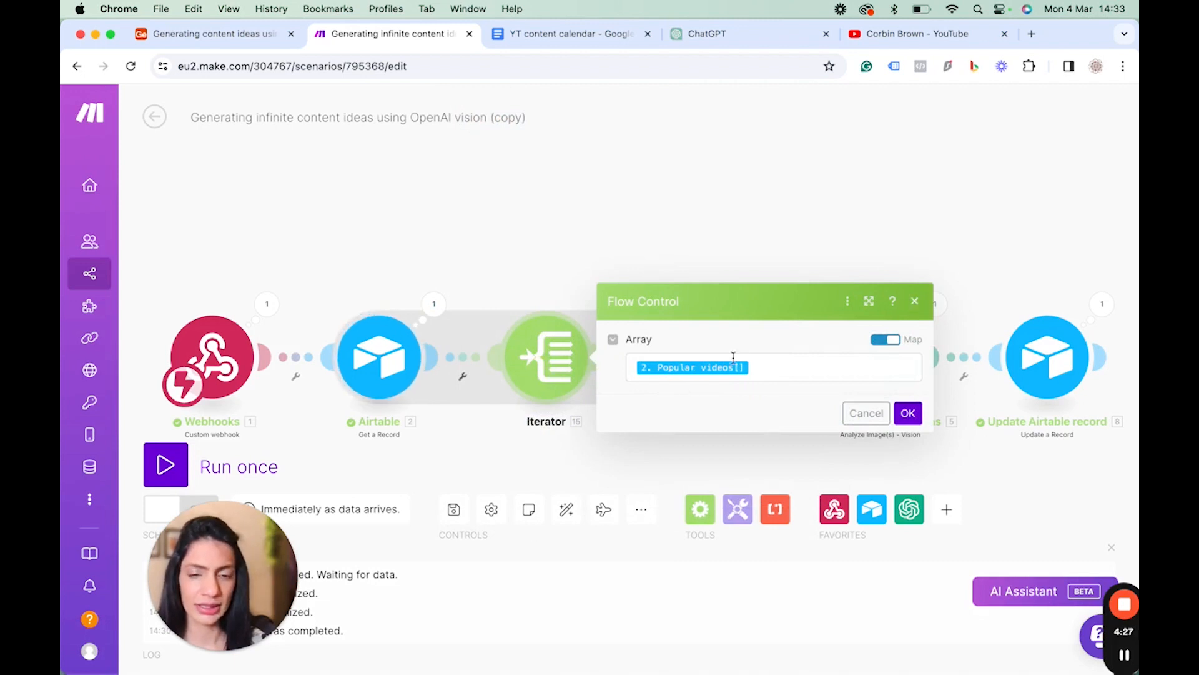
{"action": "left_click", "coordinate": [916, 301]}
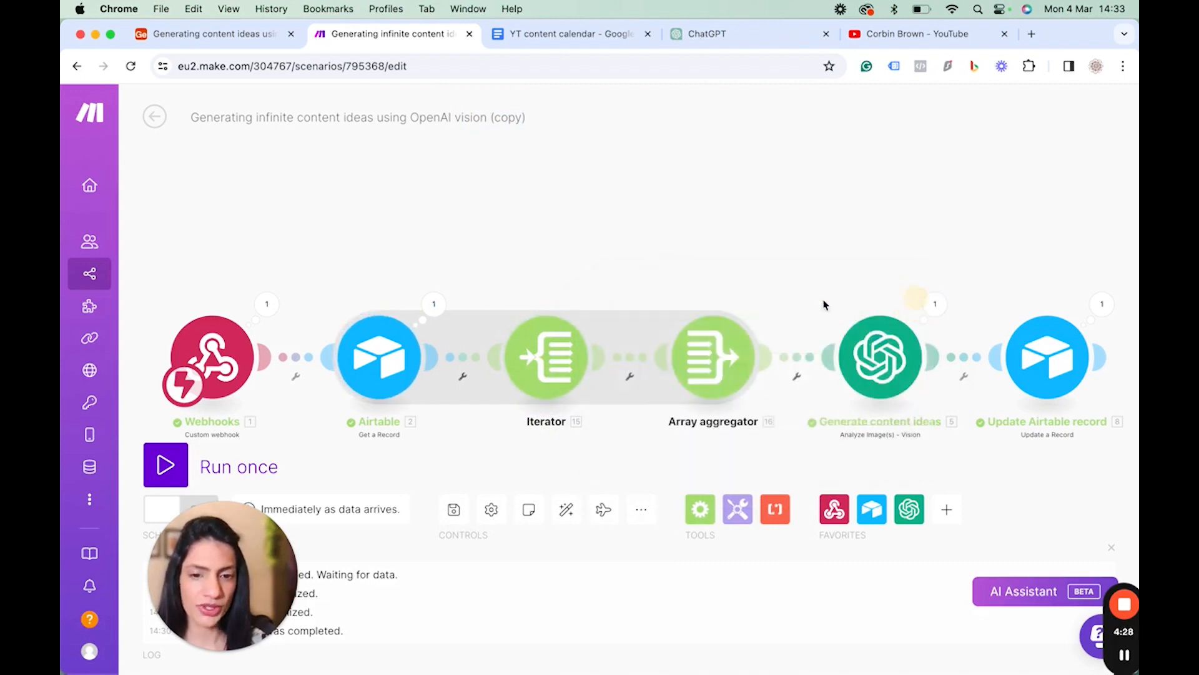
{"action": "left_click", "coordinate": [732, 374]}
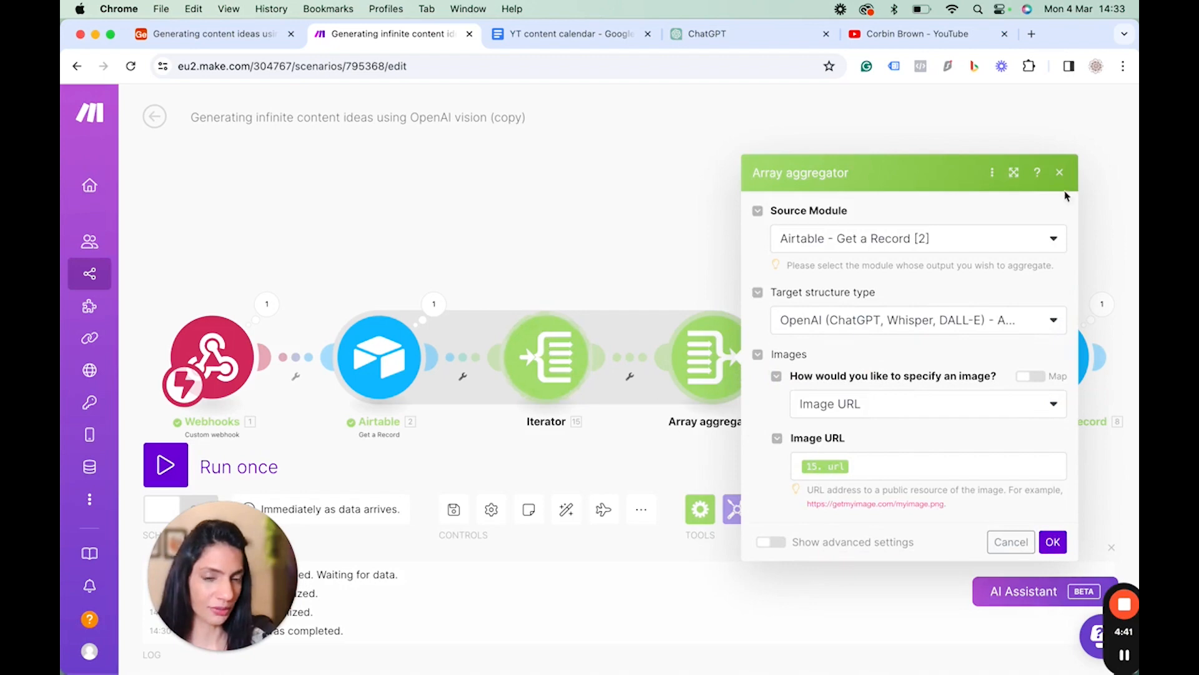
{"action": "left_click", "coordinate": [1060, 174]}
In the Generate content ideas module, switch Images to mapping and set it to the Array aggregator's Array[] output.
{"action": "left_click", "coordinate": [891, 364]}
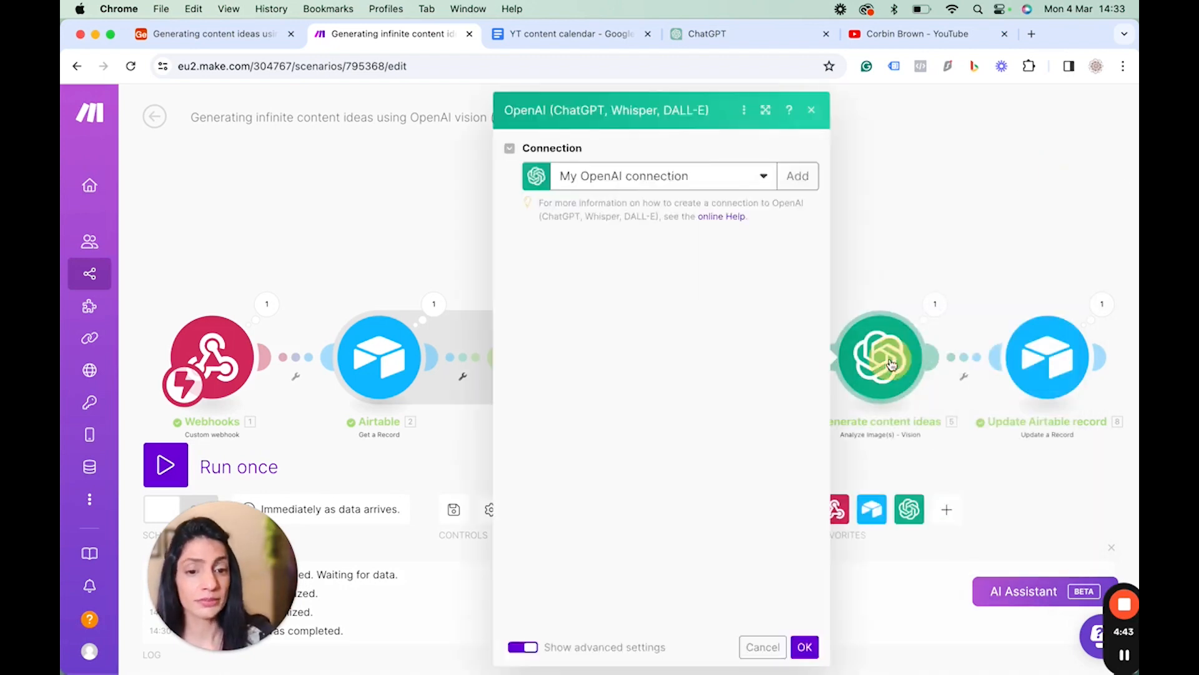
{"action": "scroll", "coordinate": [758, 431], "scroll_direction": "down", "scroll_amount": 10}
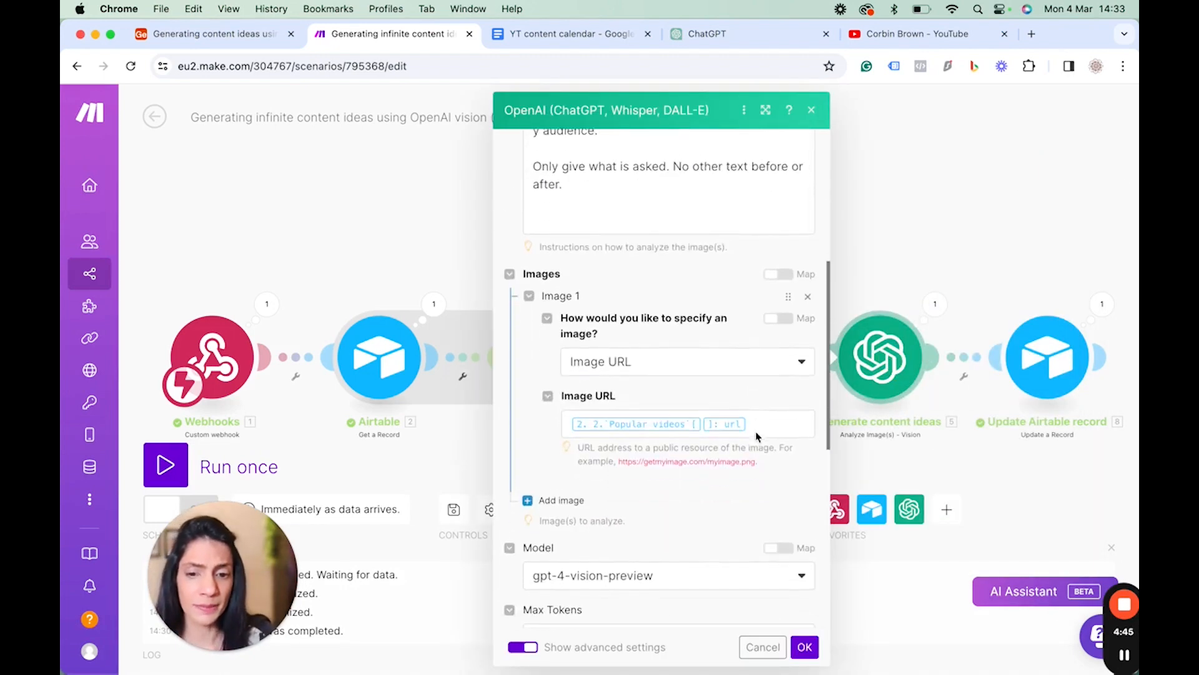
{"action": "scroll", "coordinate": [757, 436], "scroll_direction": "down", "scroll_amount": 1}
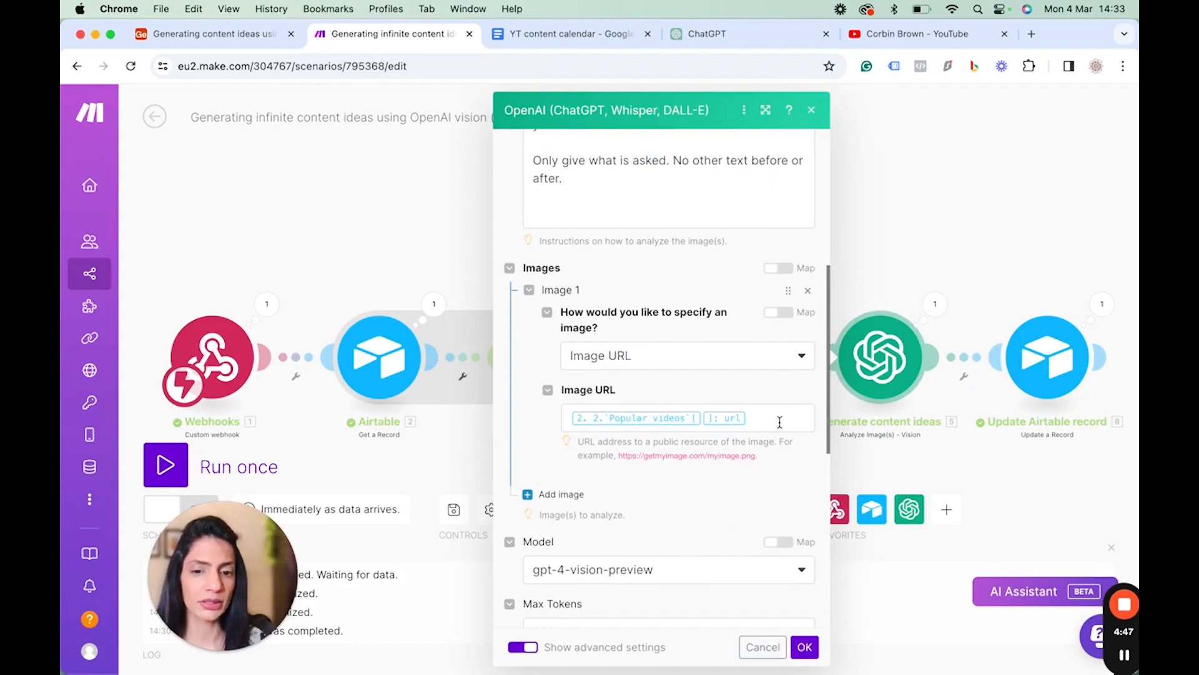
{"action": "left_click", "coordinate": [780, 269]}
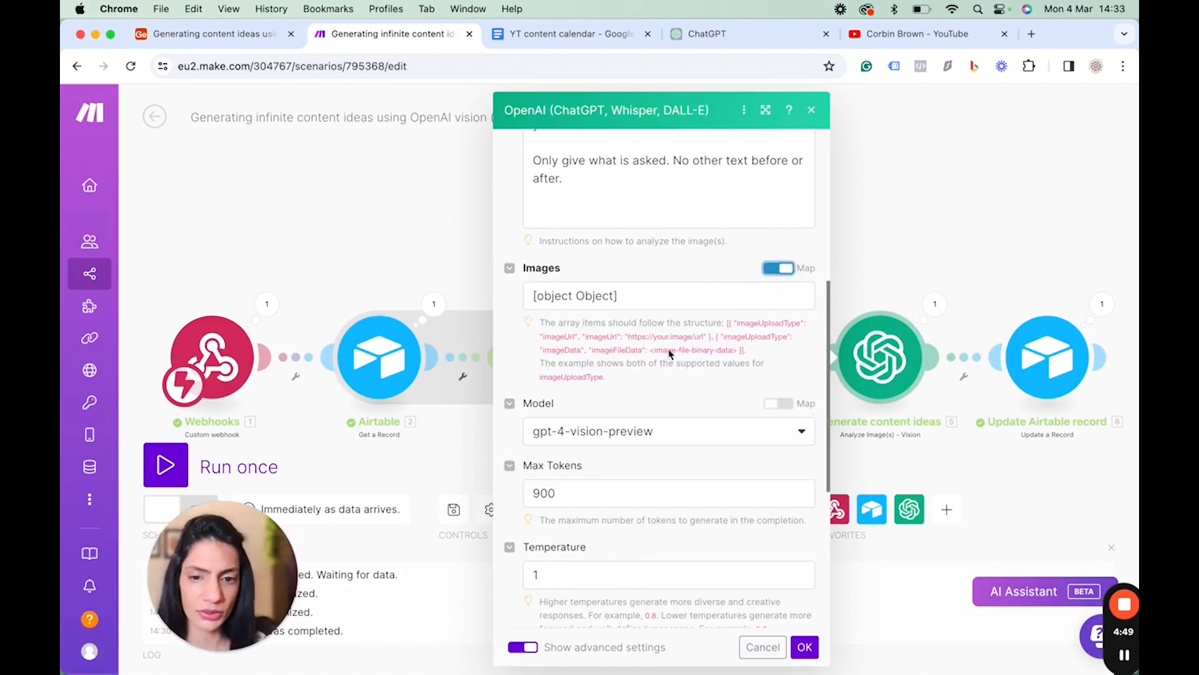
{"action": "left_click_drag", "start_coordinate": [637, 295], "coordinate": [538, 297]}
{"action": "key", "text": "BackSpace"}
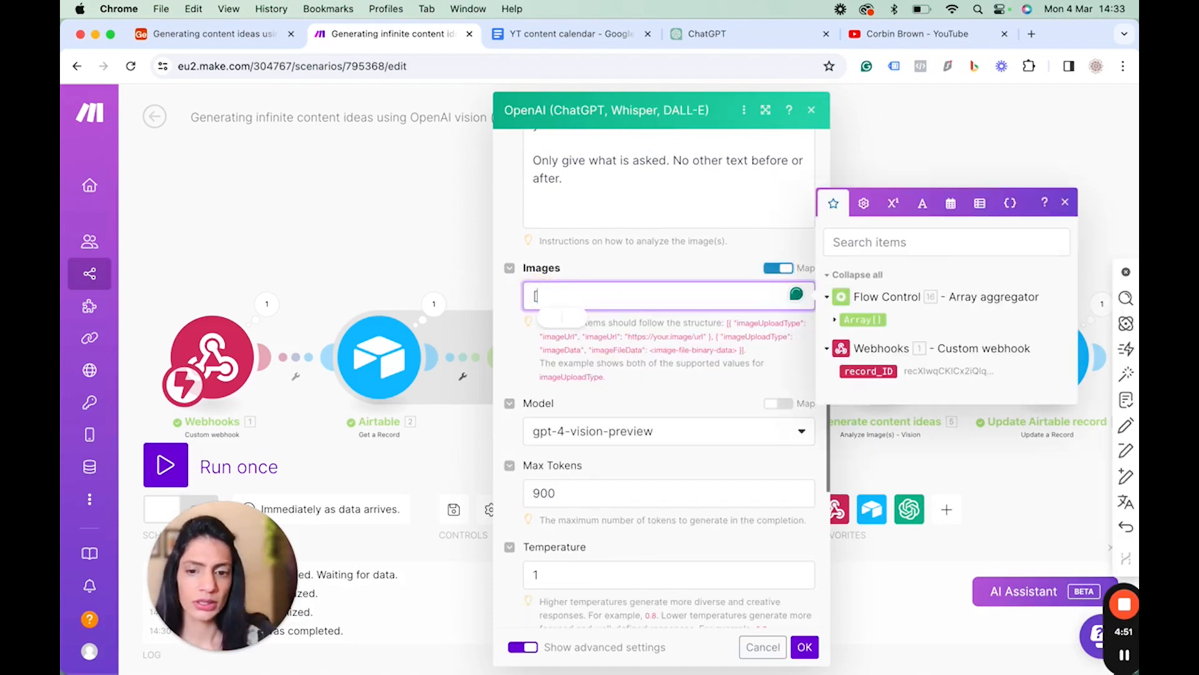
{"action": "key", "text": "BackSpace"}
{"action": "left_click", "coordinate": [866, 319]}
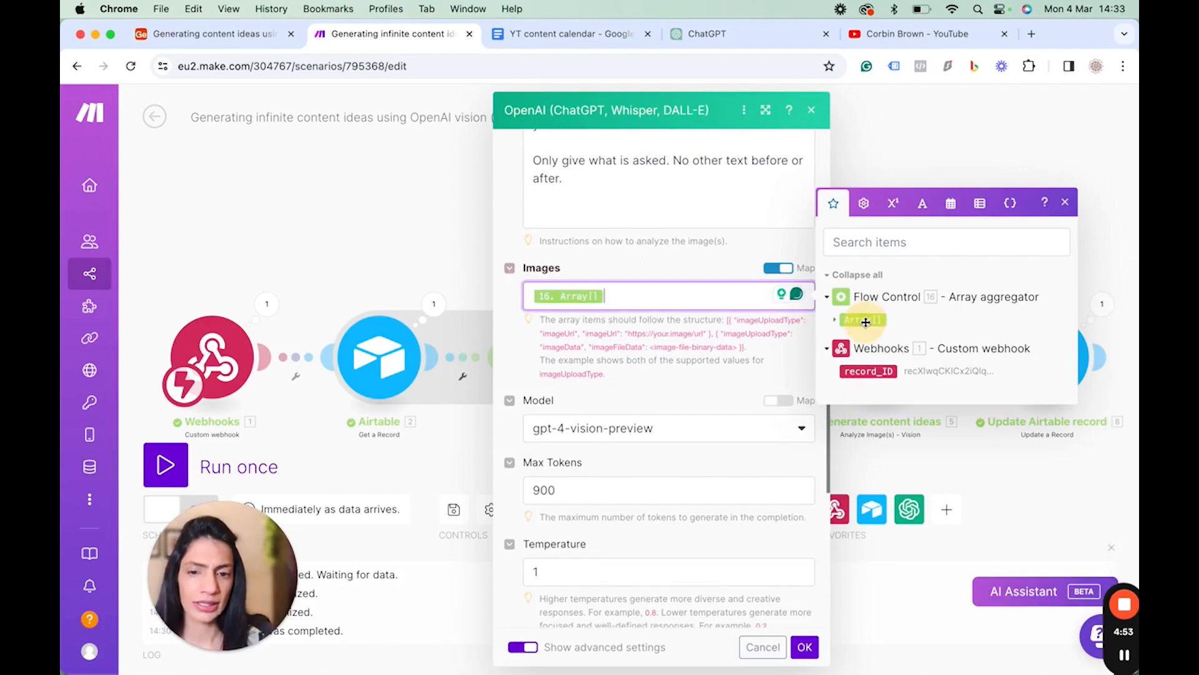
{"action": "left_click", "coordinate": [1065, 202]}
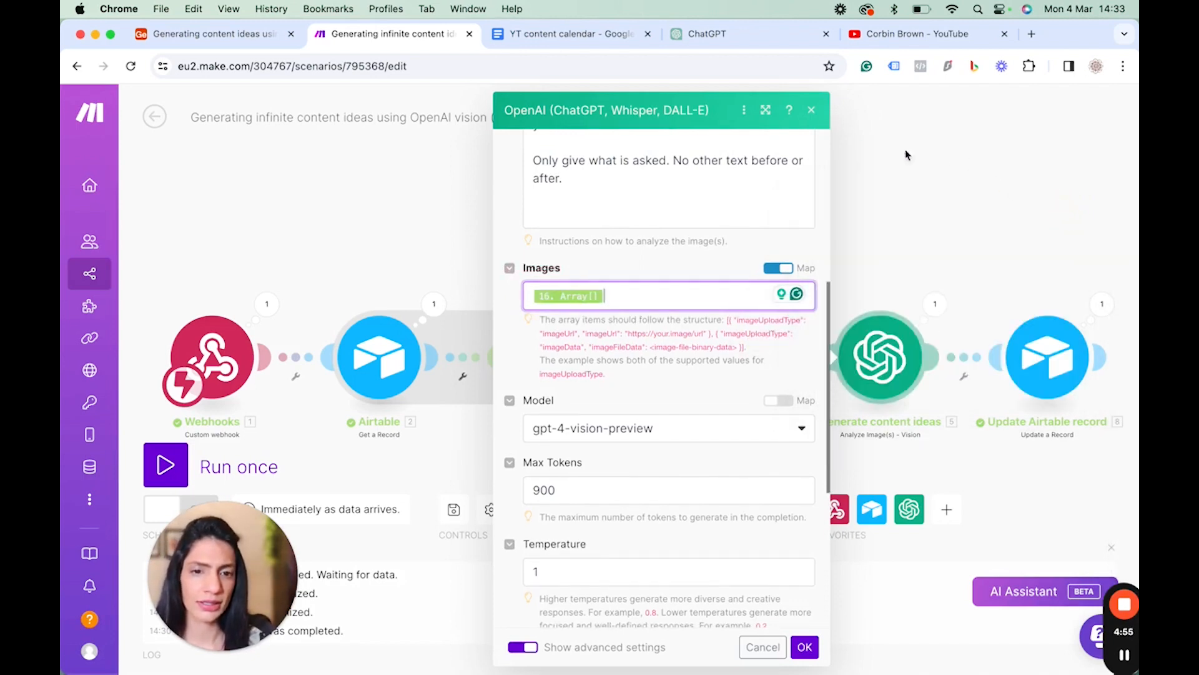
{"action": "left_click", "coordinate": [812, 111]}
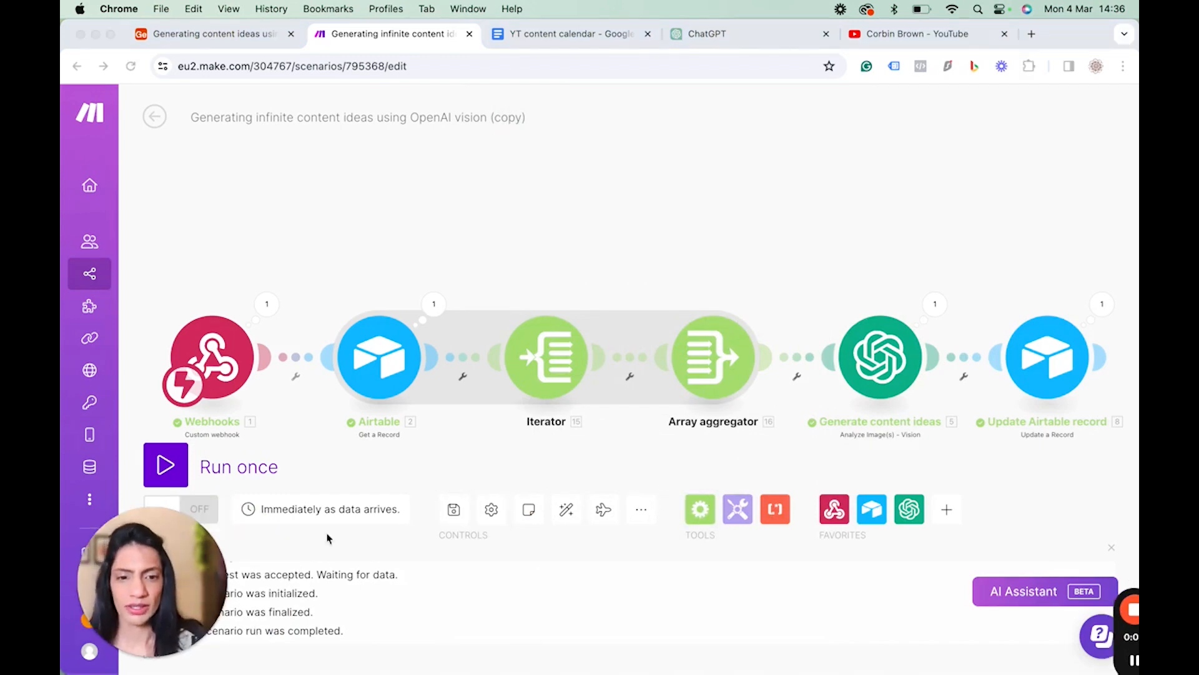
Recheck the settings of the Iterator, the Array aggregator and the Generate content ideas module.
{"action": "left_click", "coordinate": [560, 354]}
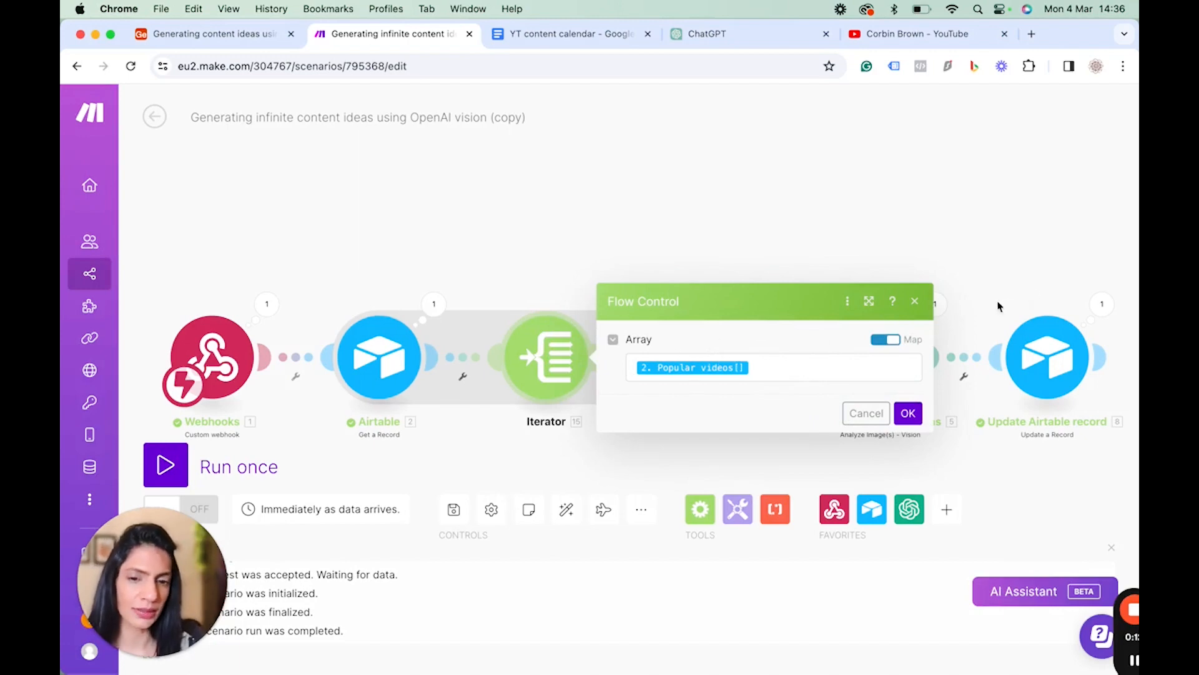
{"action": "left_click", "coordinate": [916, 301]}
{"action": "left_click", "coordinate": [703, 388]}
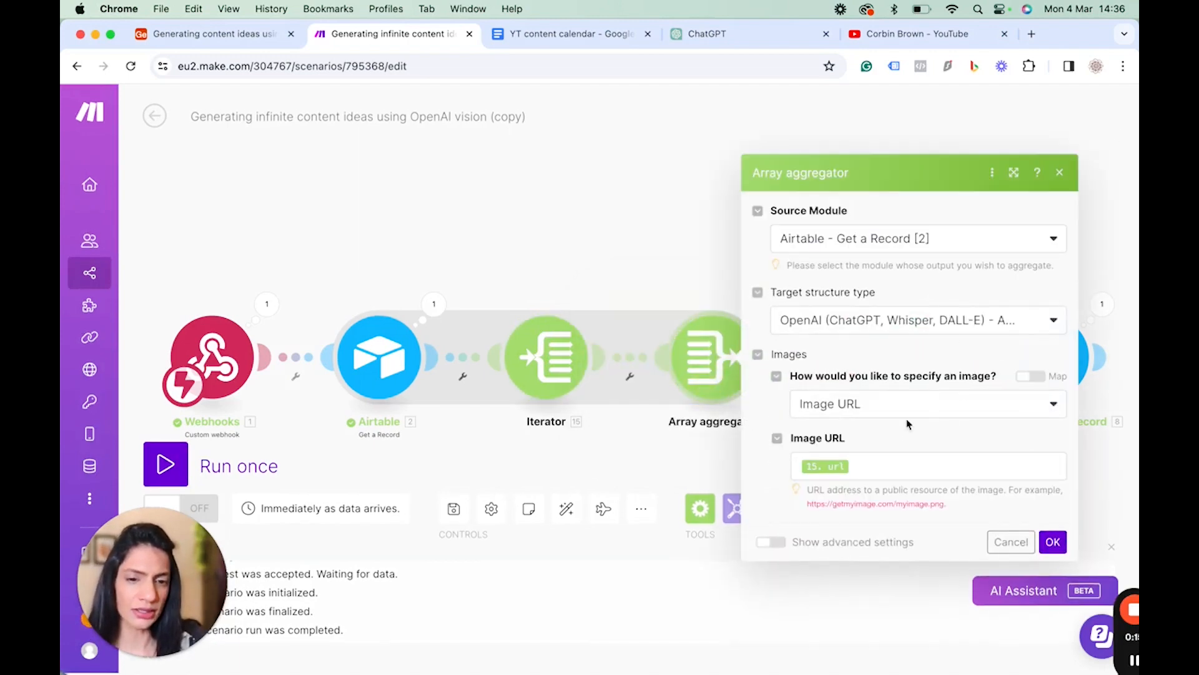
{"action": "left_click", "coordinate": [1060, 172]}
{"action": "left_click", "coordinate": [885, 364]}
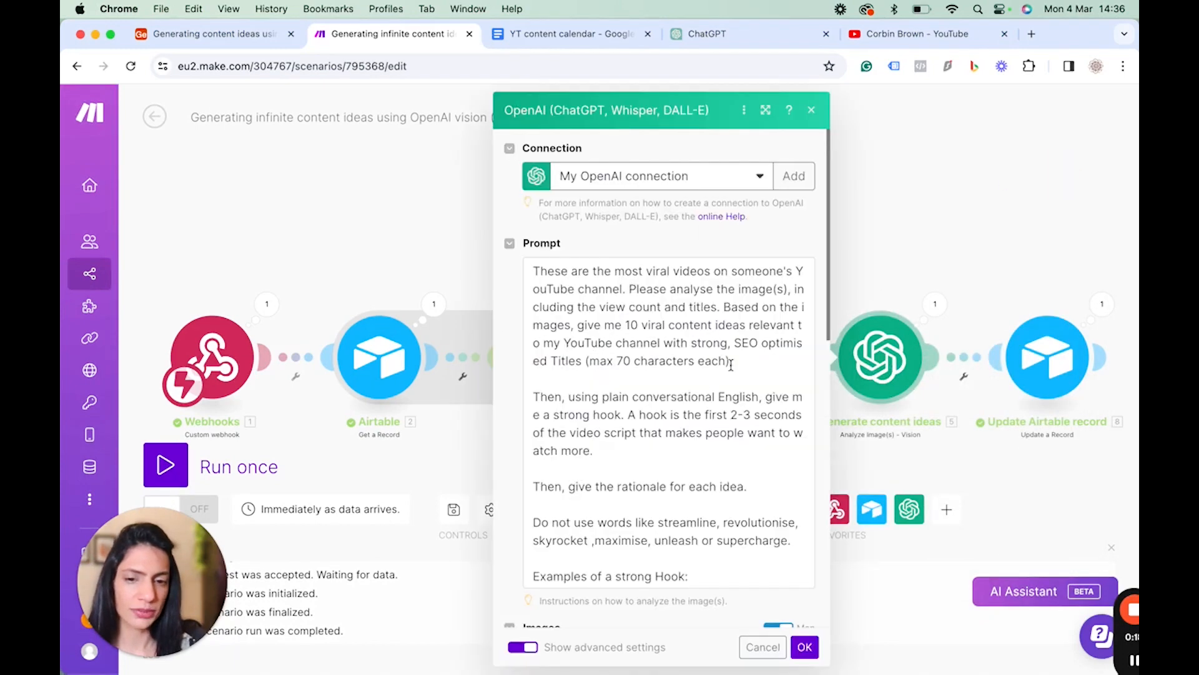
{"action": "scroll", "coordinate": [705, 456], "scroll_direction": "down", "scroll_amount": 10}
{"action": "scroll", "coordinate": [647, 274], "scroll_direction": "up", "scroll_amount": 3}
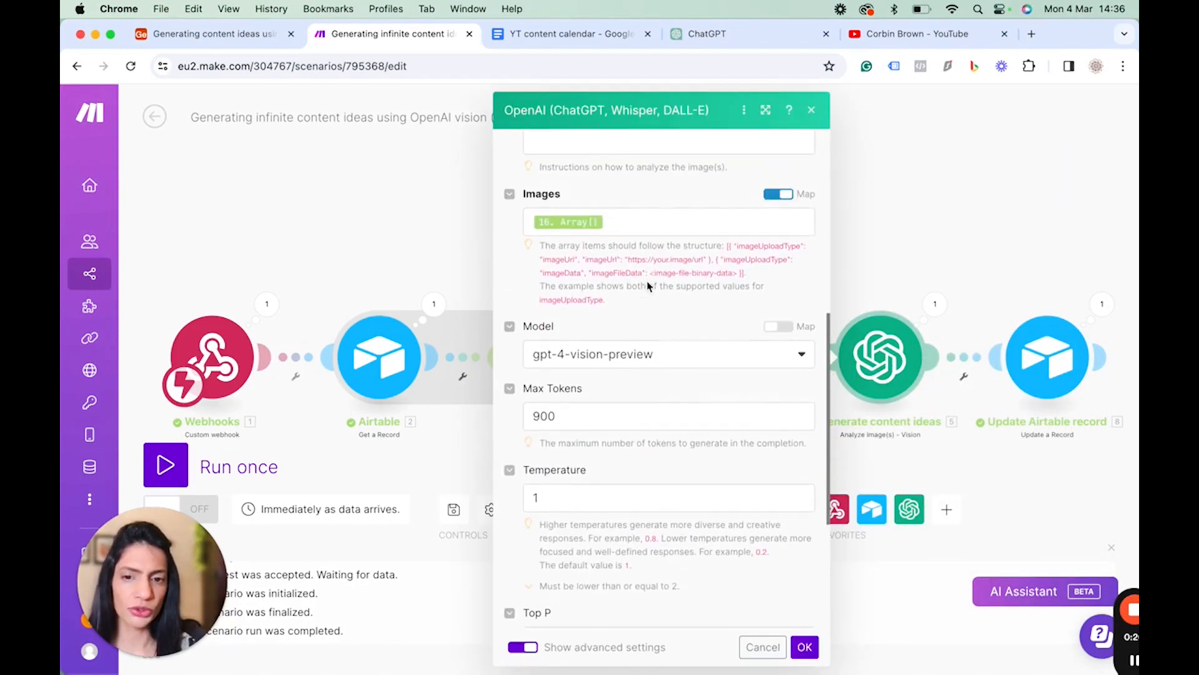
{"action": "left_click", "coordinate": [811, 111]}
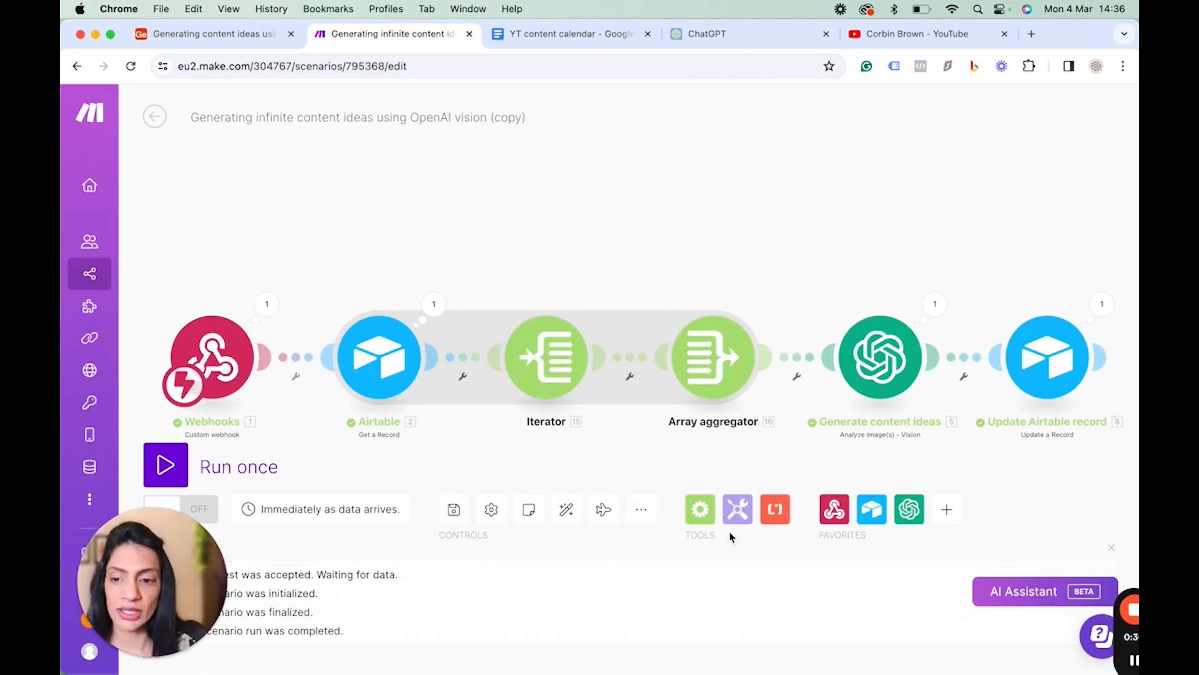
Run the scenario waiting for new data, then in Airtable clear the Content ideas & Titles cell and trigger Generate ideas.
{"action": "left_click", "coordinate": [170, 468]}
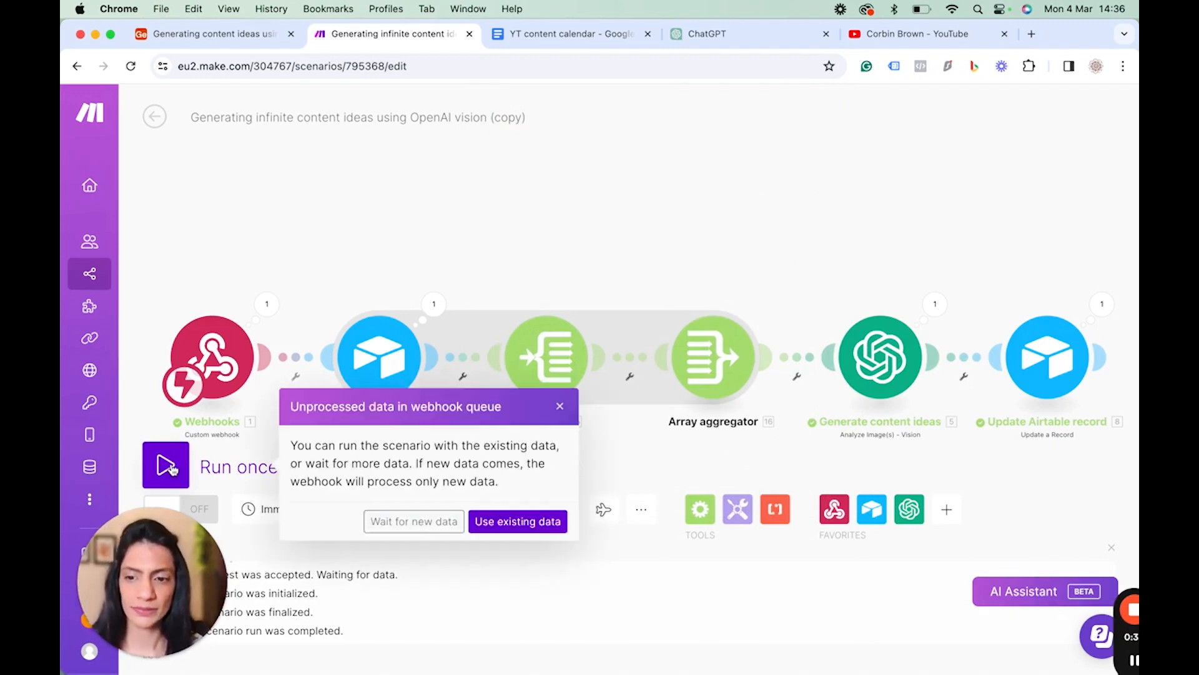
{"action": "left_click", "coordinate": [411, 522]}
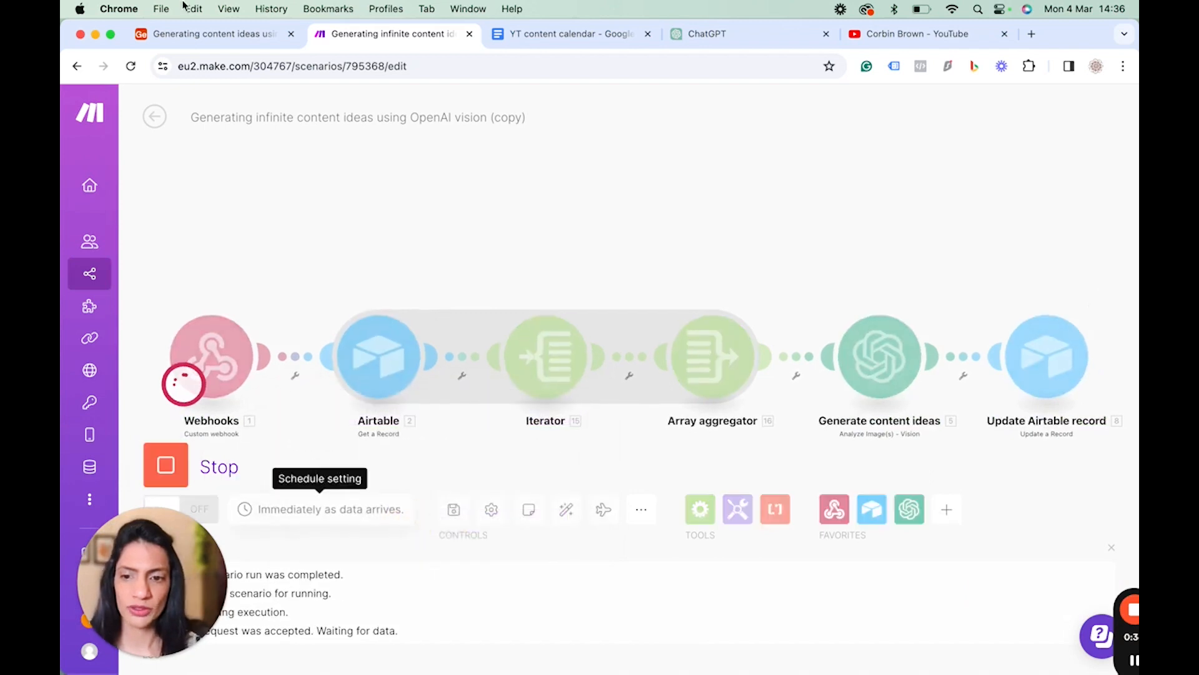
{"action": "left_click", "coordinate": [200, 34]}
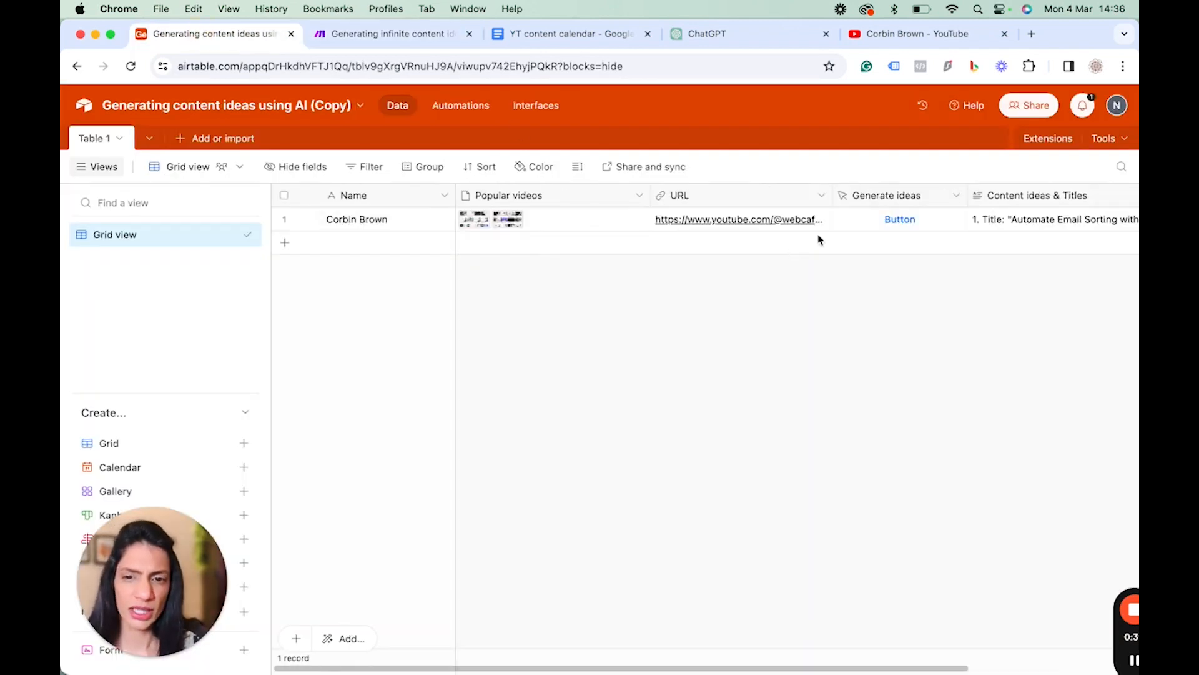
{"action": "left_click", "coordinate": [851, 222]}
{"action": "key", "text": "Delete"}
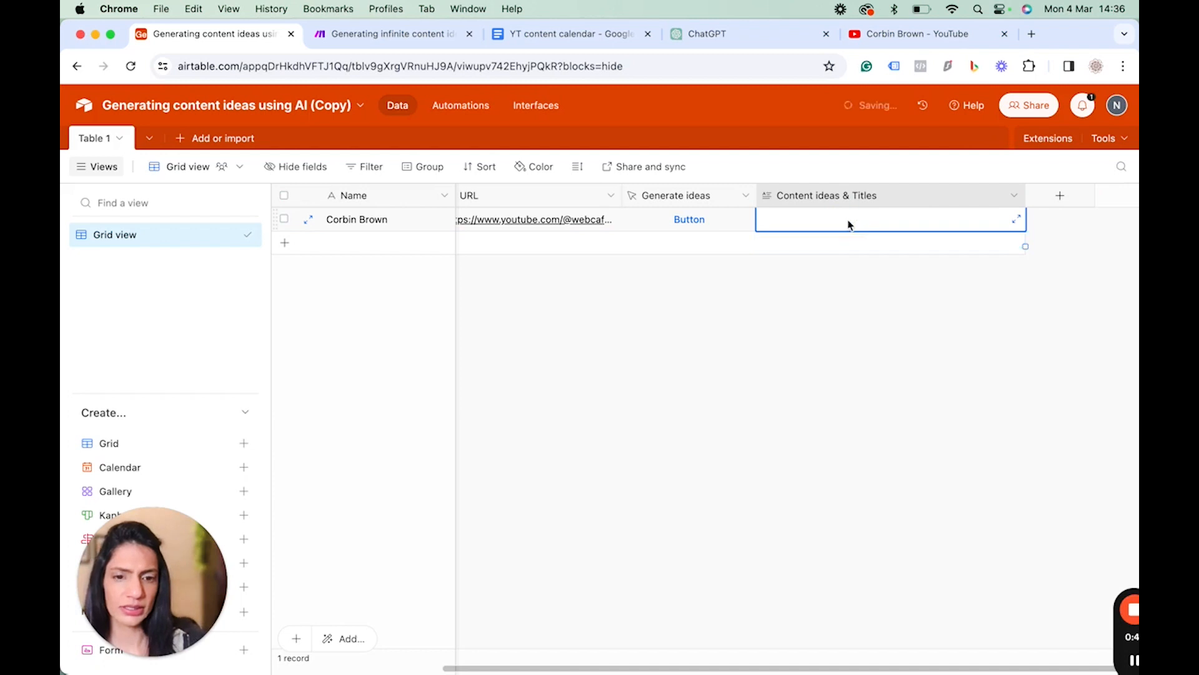
{"action": "left_click", "coordinate": [685, 221]}
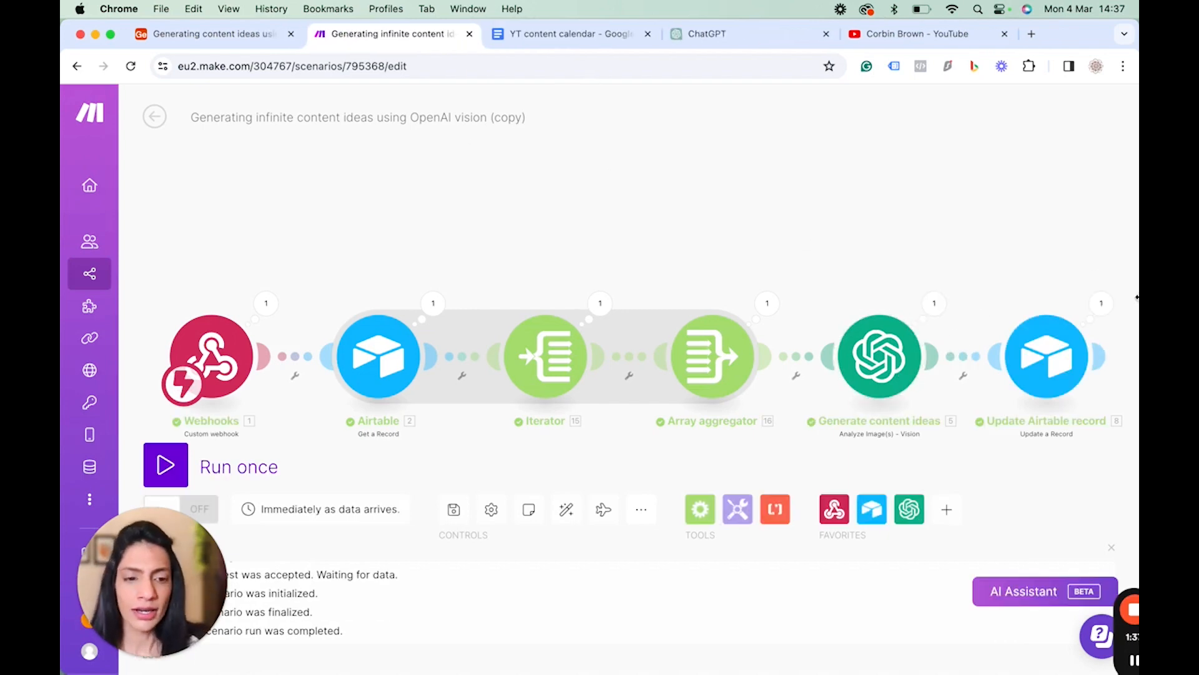
Open the Generate content ideas module's run output and examine its input images and generated ideas.
{"action": "left_click", "coordinate": [936, 305]}
{"action": "left_click", "coordinate": [622, 373]}
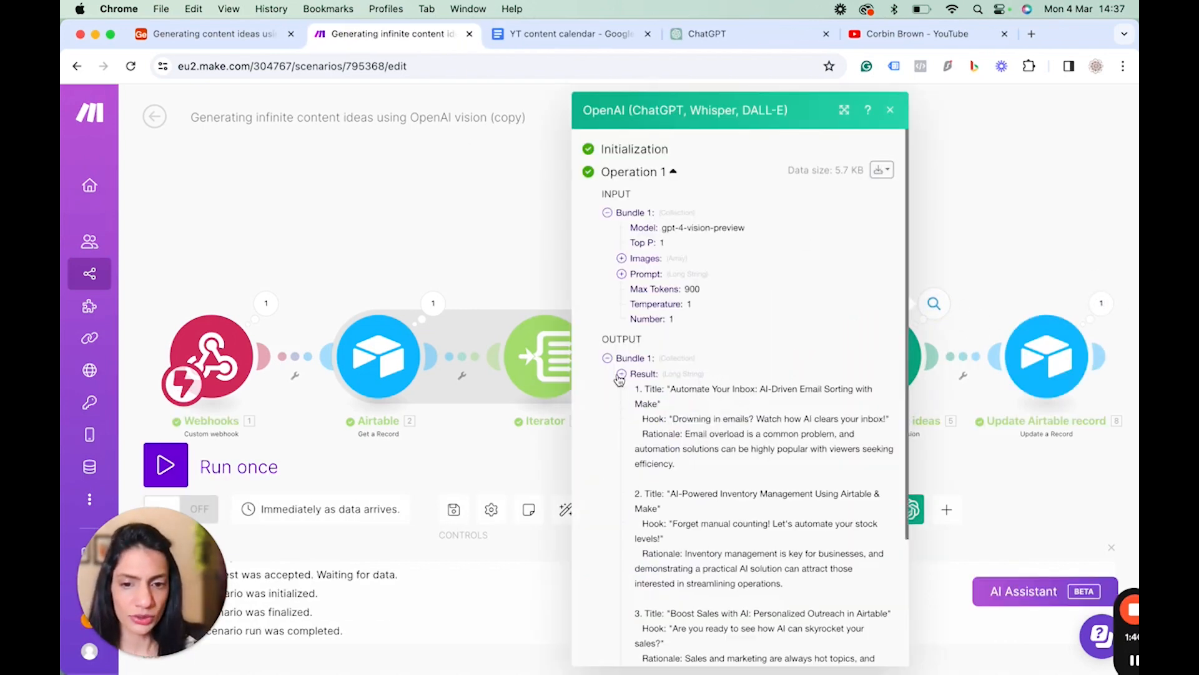
{"action": "scroll", "coordinate": [741, 512], "scroll_direction": "down", "scroll_amount": 2}
{"action": "scroll", "coordinate": [741, 512], "scroll_direction": "up", "scroll_amount": 2}
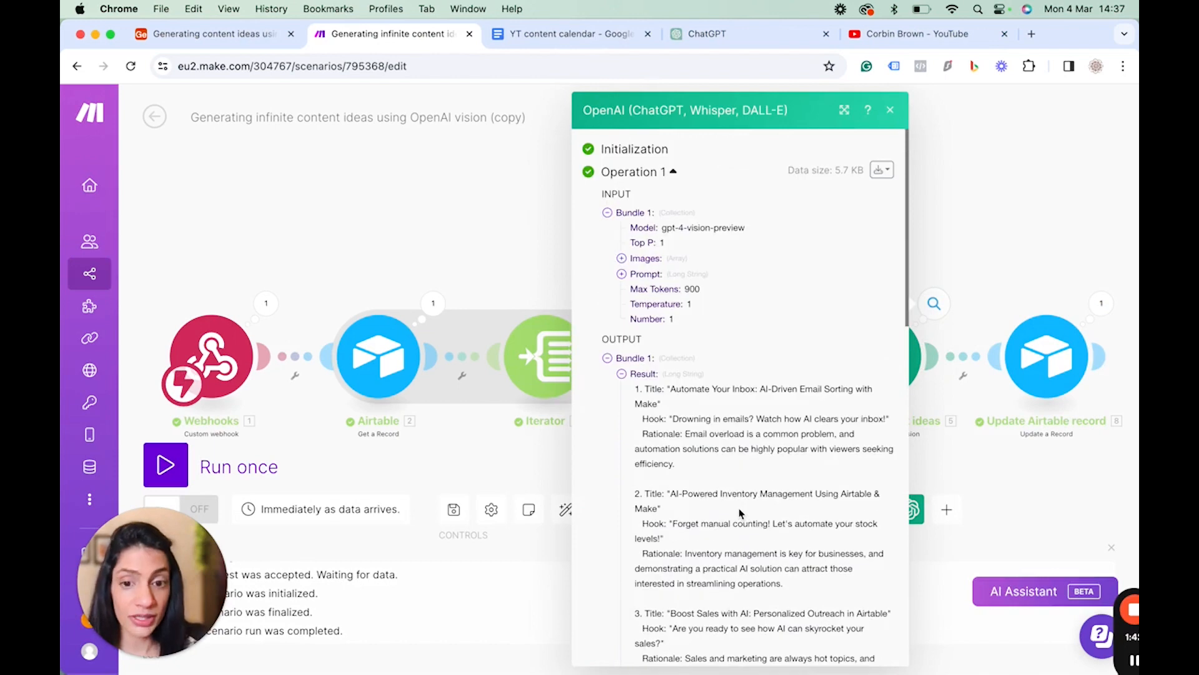
{"action": "left_click", "coordinate": [622, 258]}
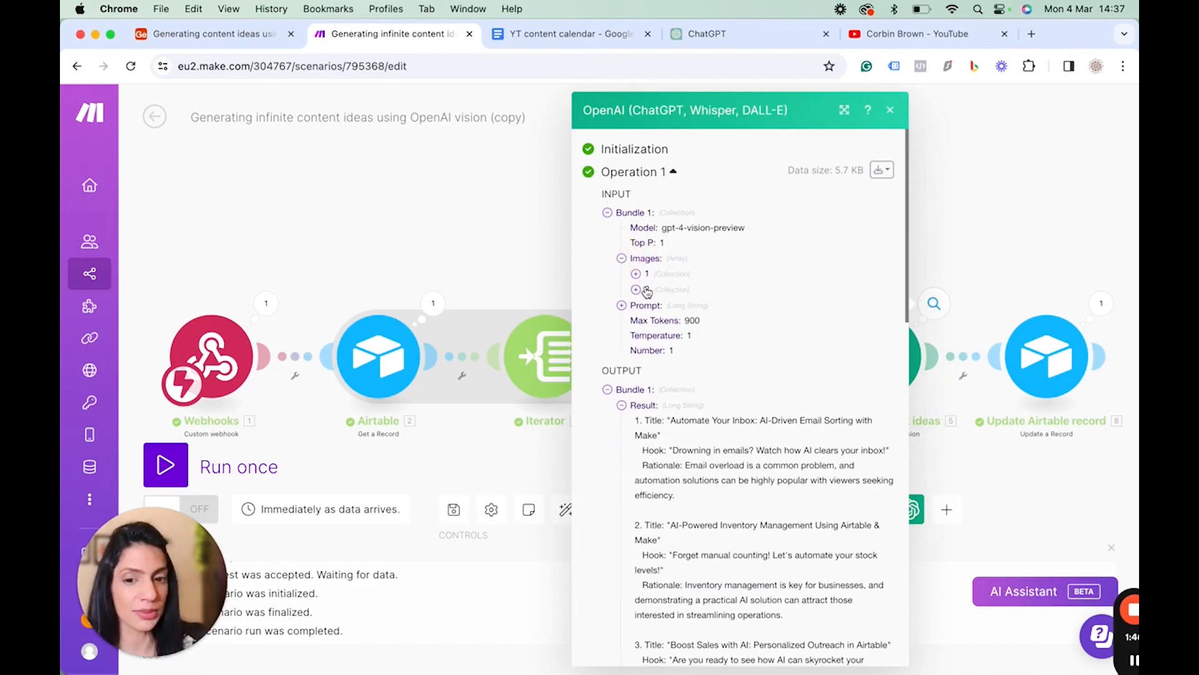
{"action": "scroll", "coordinate": [688, 387], "scroll_direction": "down", "scroll_amount": 3}
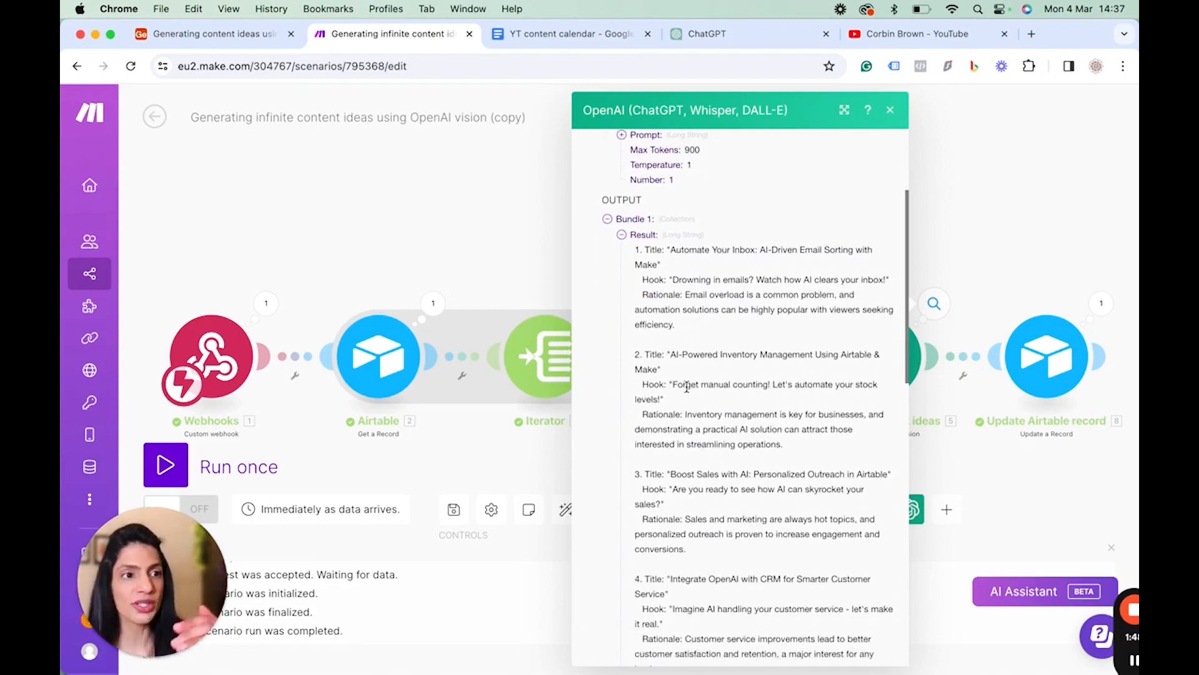
{"action": "scroll", "coordinate": [687, 387], "scroll_direction": "down", "scroll_amount": 2}
{"action": "scroll", "coordinate": [688, 387], "scroll_direction": "up", "scroll_amount": 1}
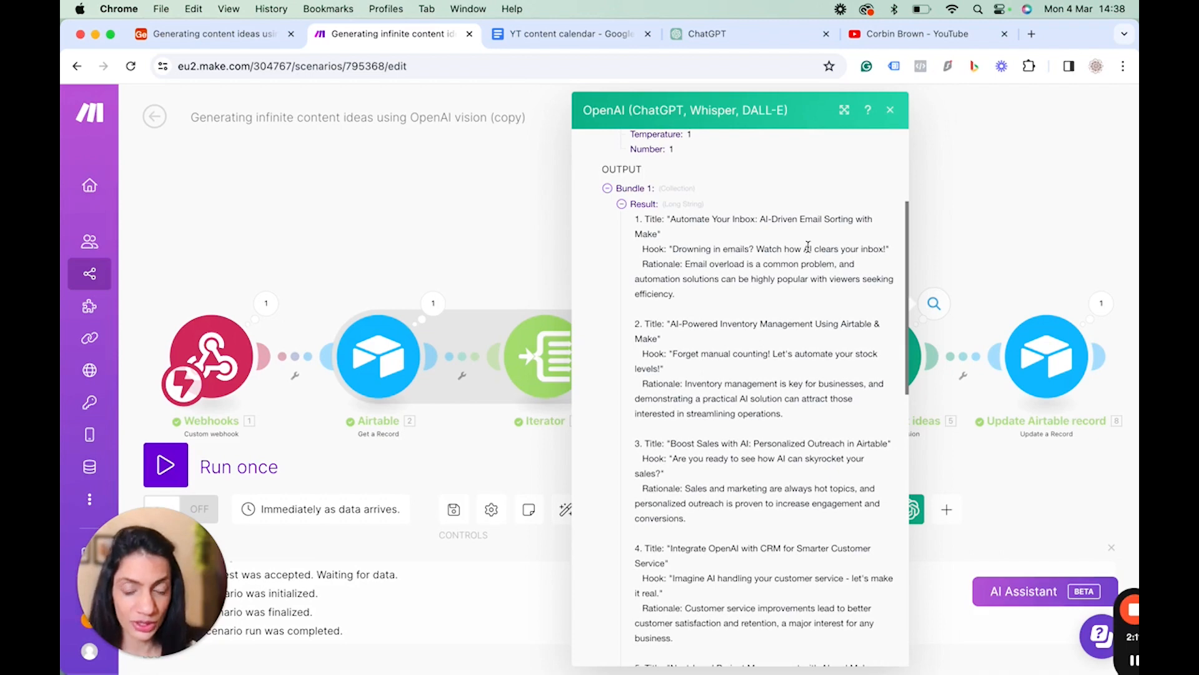
{"action": "scroll", "coordinate": [808, 245], "scroll_direction": "down", "scroll_amount": 3}
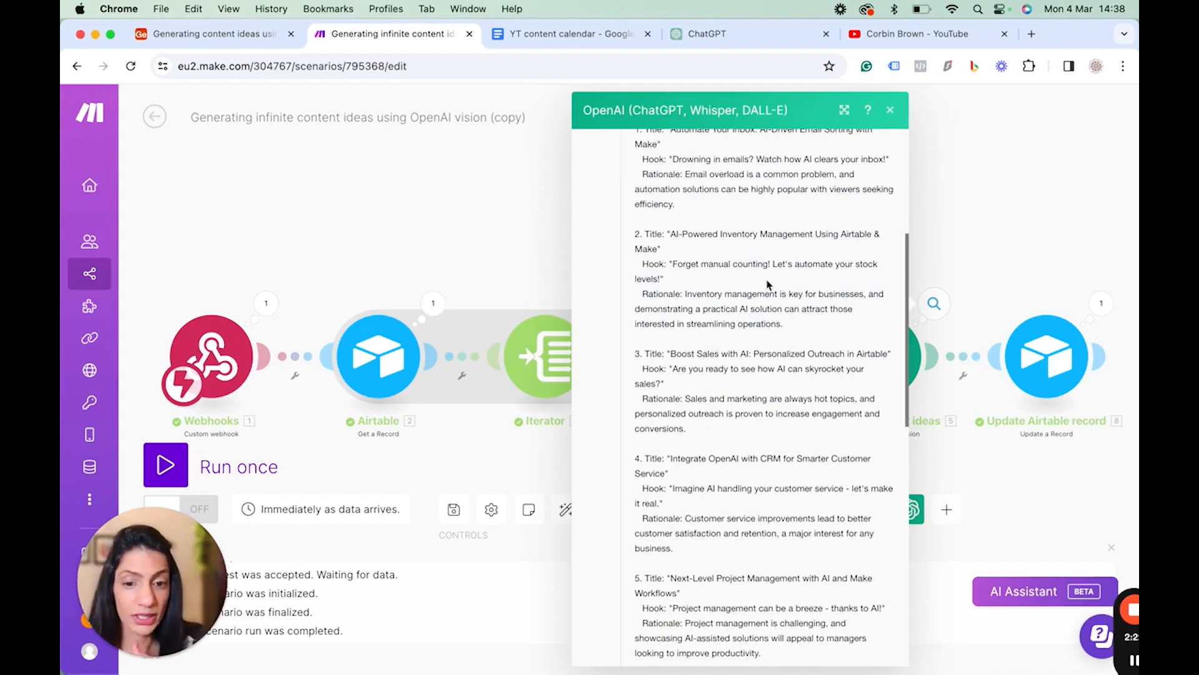
{"action": "scroll", "coordinate": [768, 284], "scroll_direction": "down", "scroll_amount": 2}
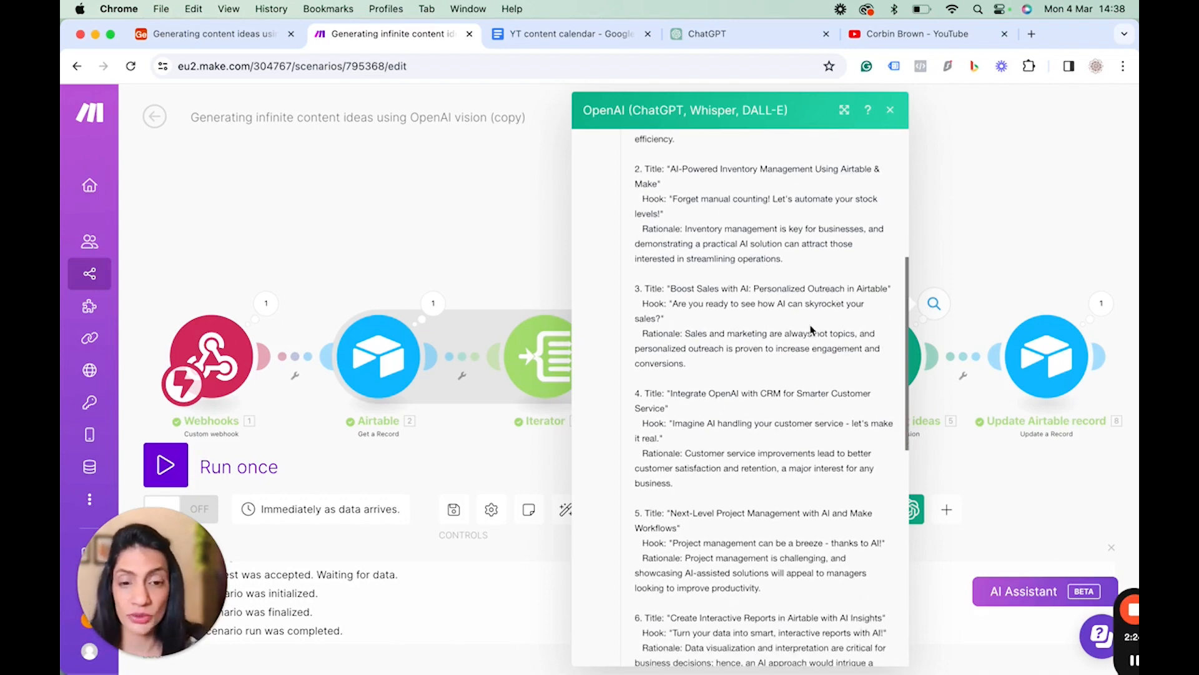
{"action": "scroll", "coordinate": [812, 329], "scroll_direction": "down", "scroll_amount": 3}
{"action": "scroll", "coordinate": [811, 329], "scroll_direction": "down", "scroll_amount": 15}
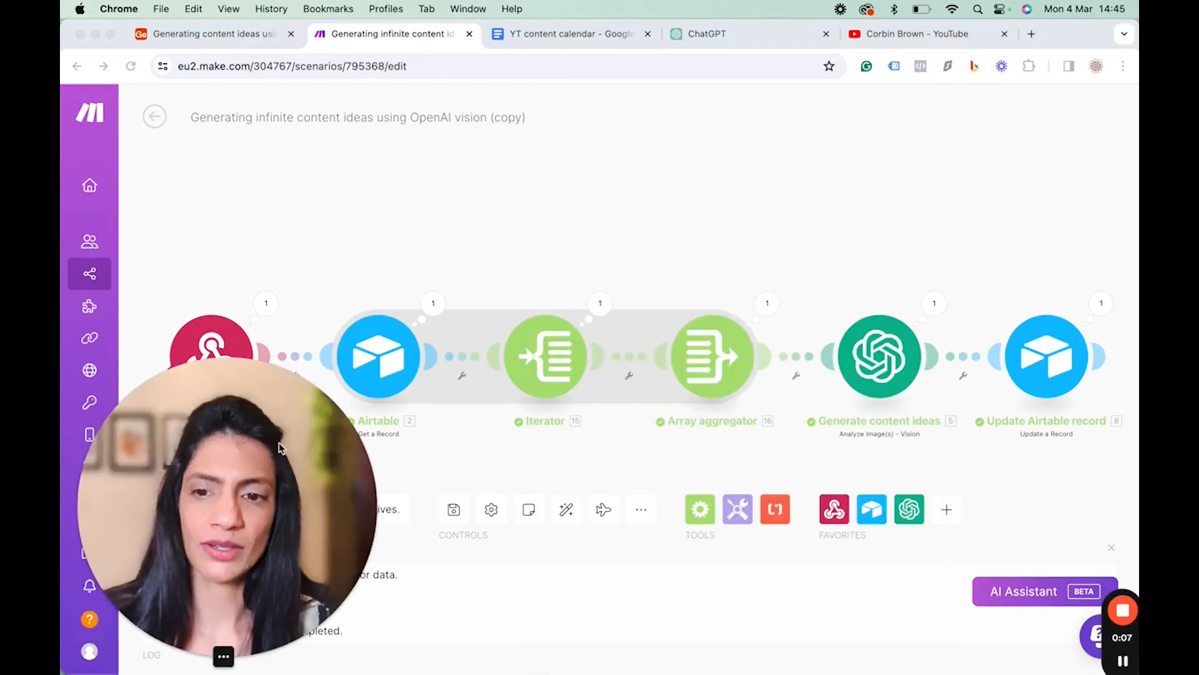
{"action": "left_click_drag", "start_coordinate": [313, 403], "coordinate": [621, 291]}
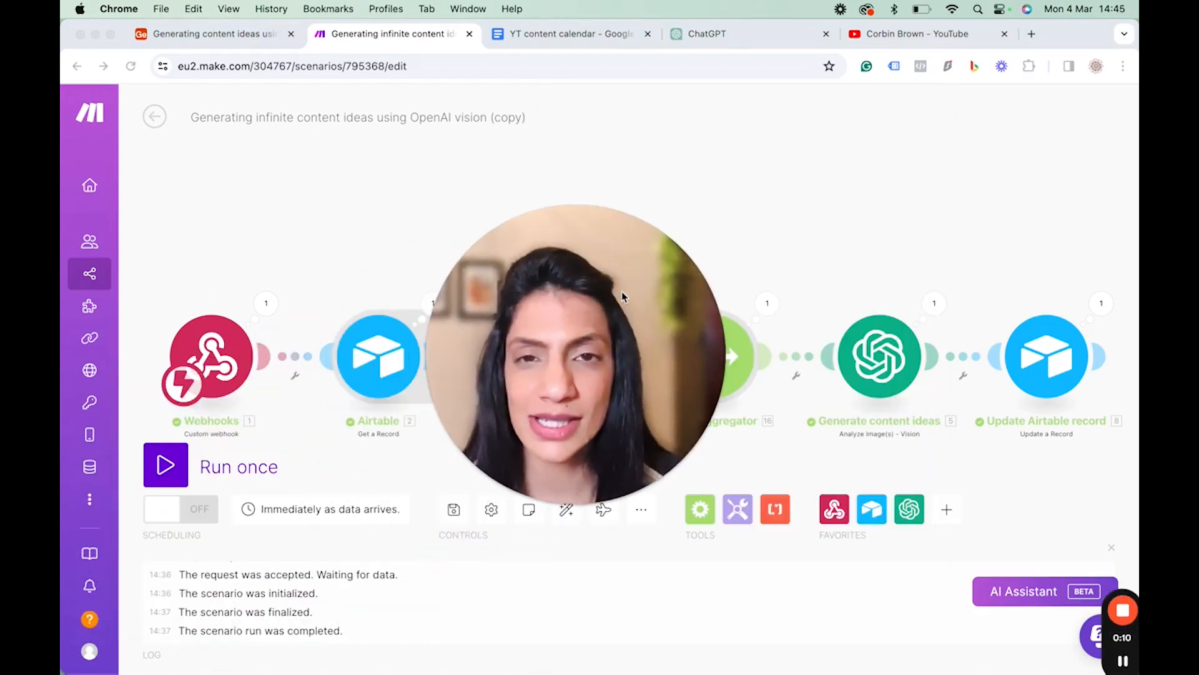